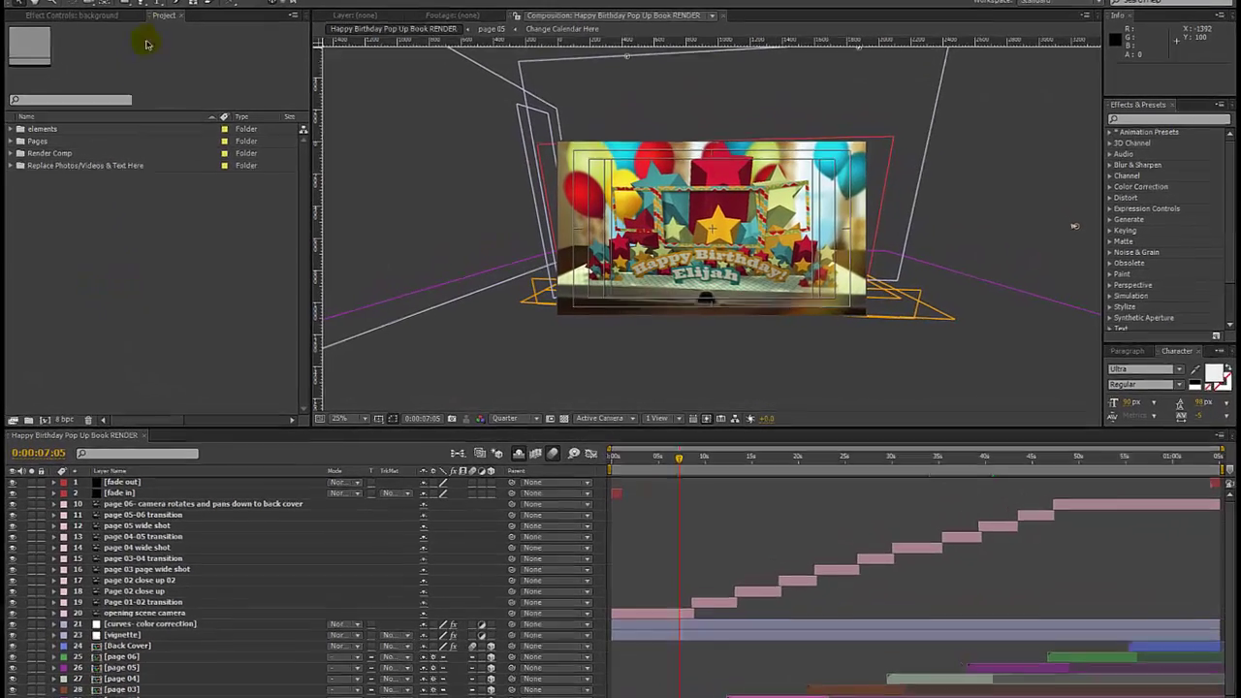
Browse the elements folder, peeking into its Background Room and cake parts subfolders
click(206, 47)
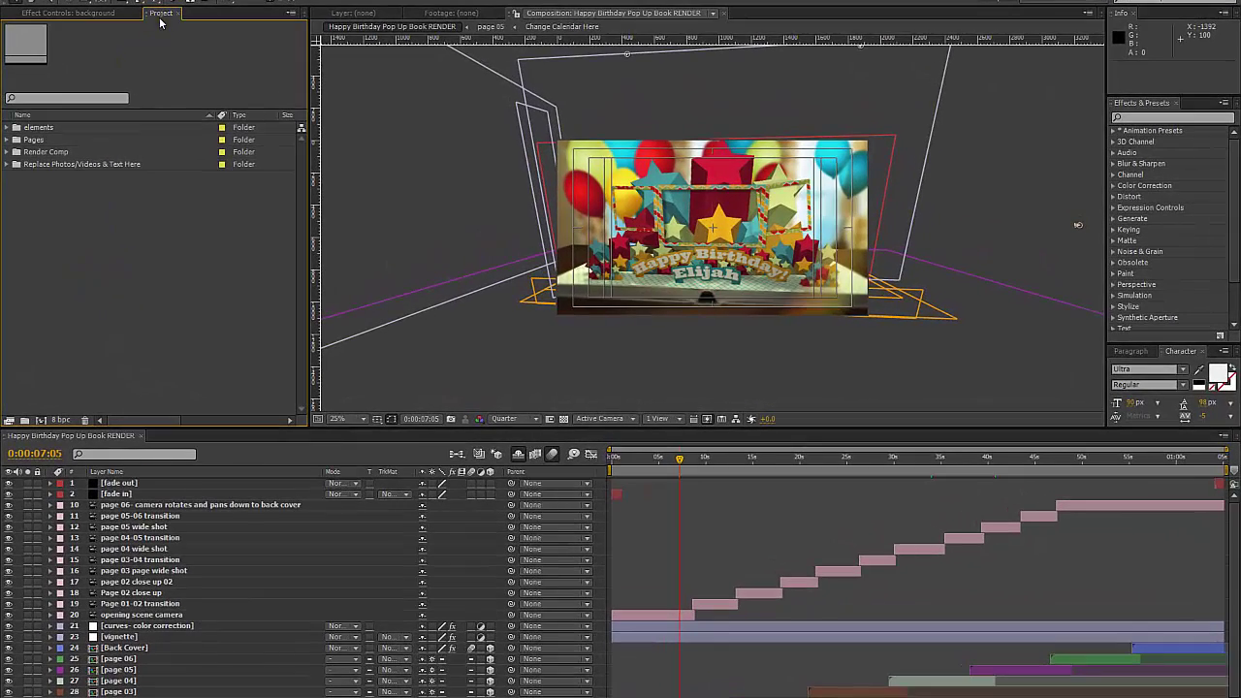
click(35, 132)
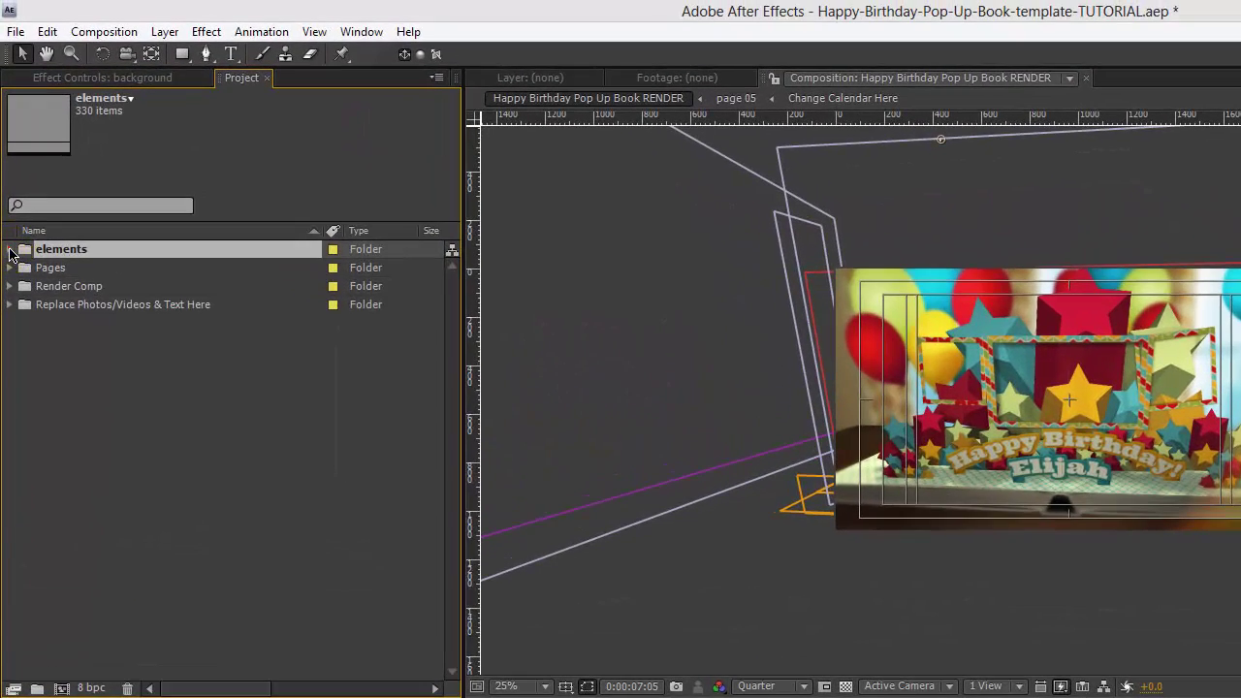
click(9, 212)
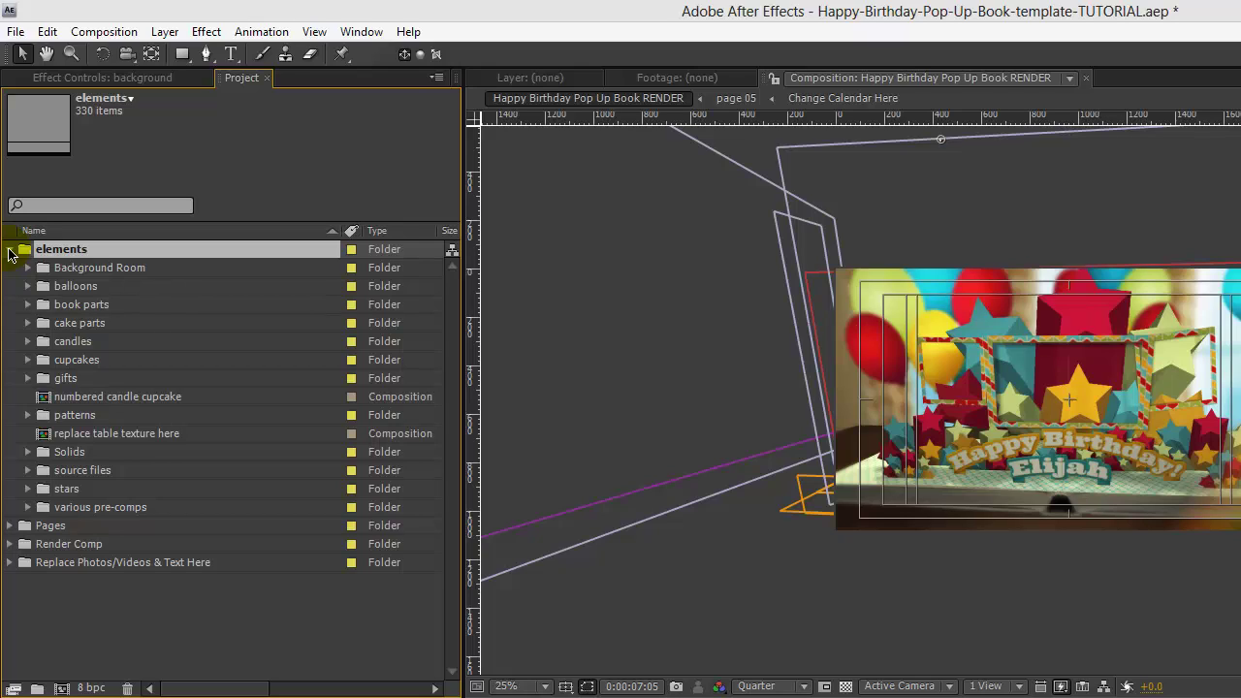
click(93, 272)
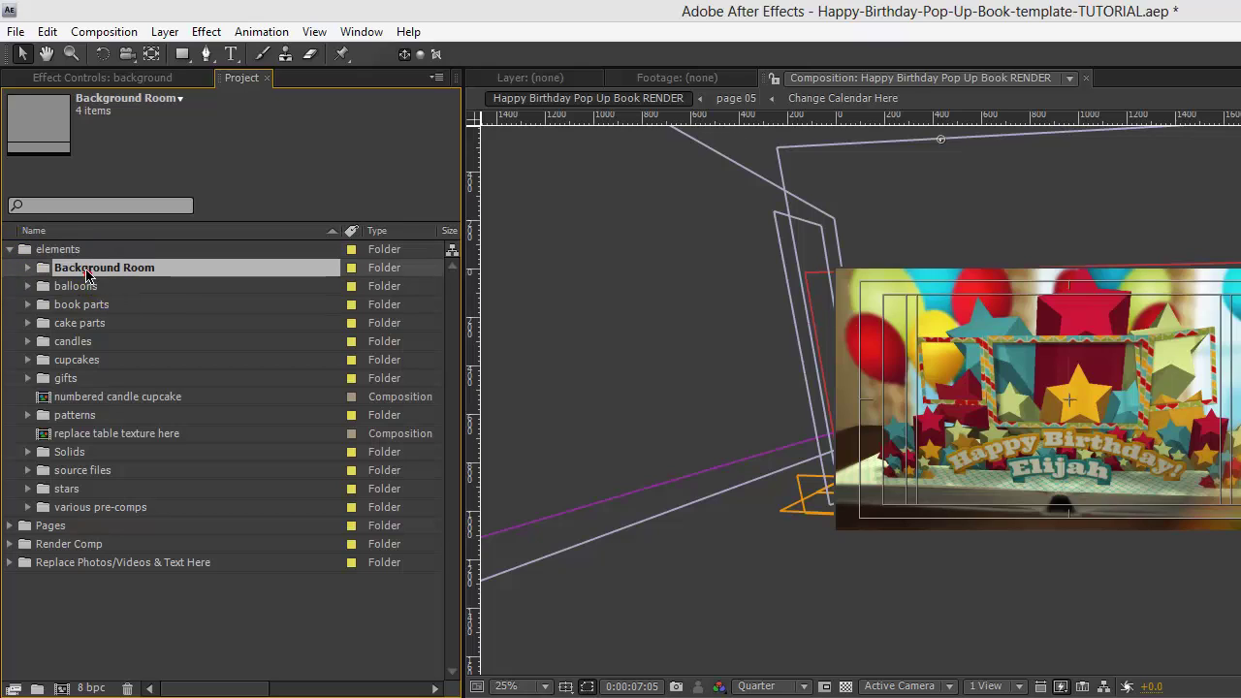
click(27, 267)
click(28, 268)
click(78, 324)
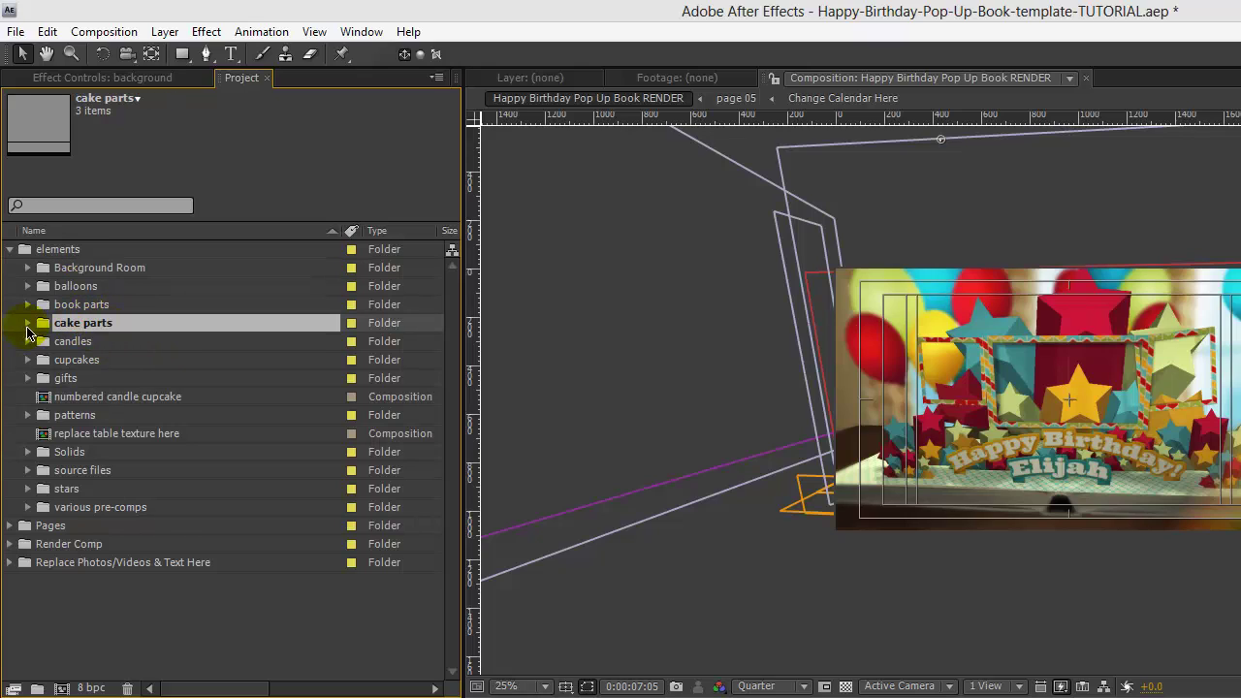
click(28, 325)
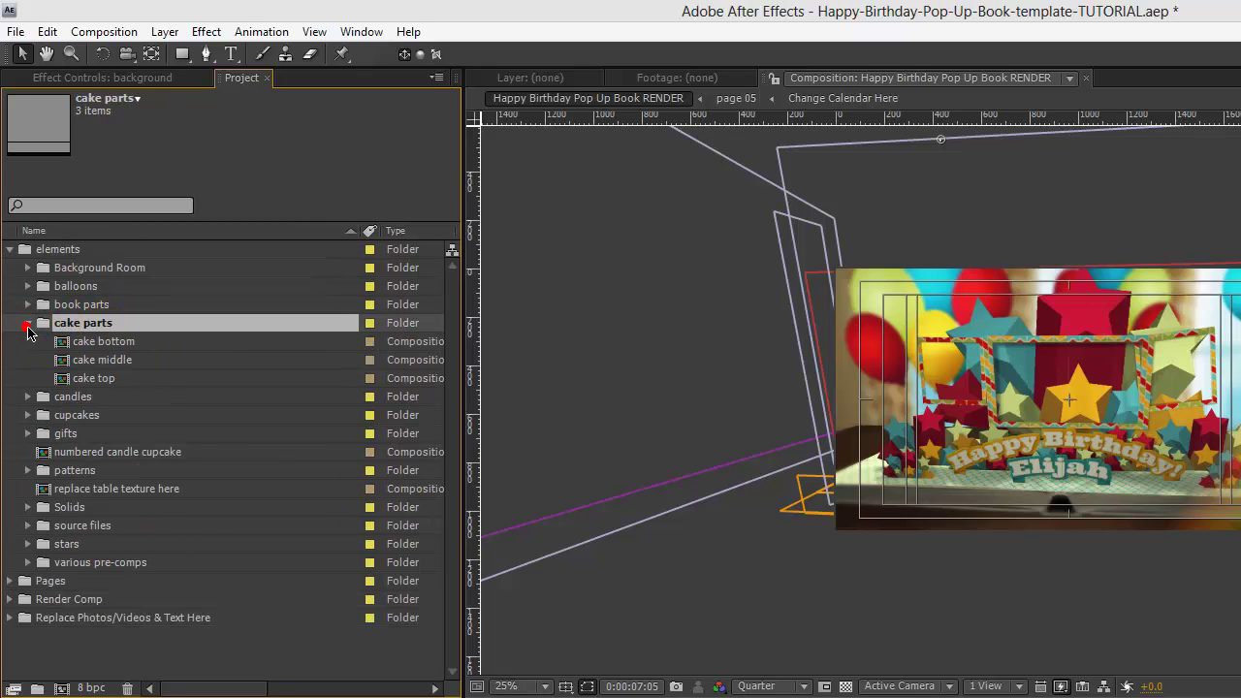
click(27, 326)
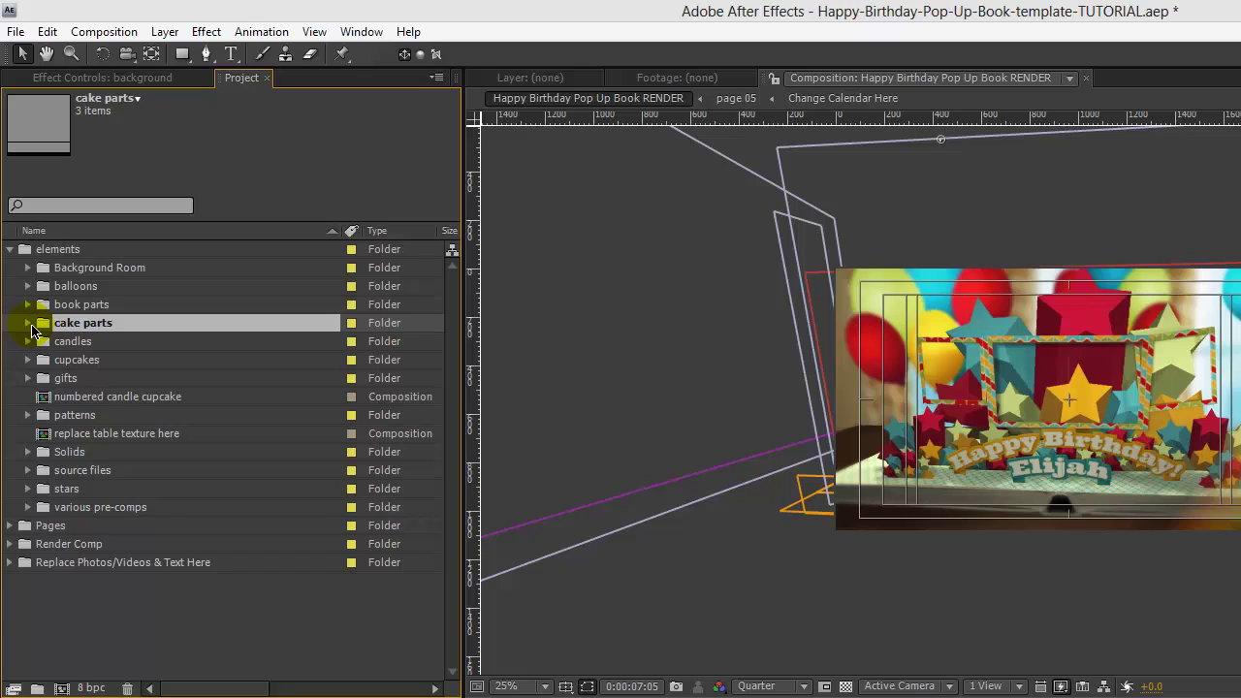
click(28, 324)
click(30, 325)
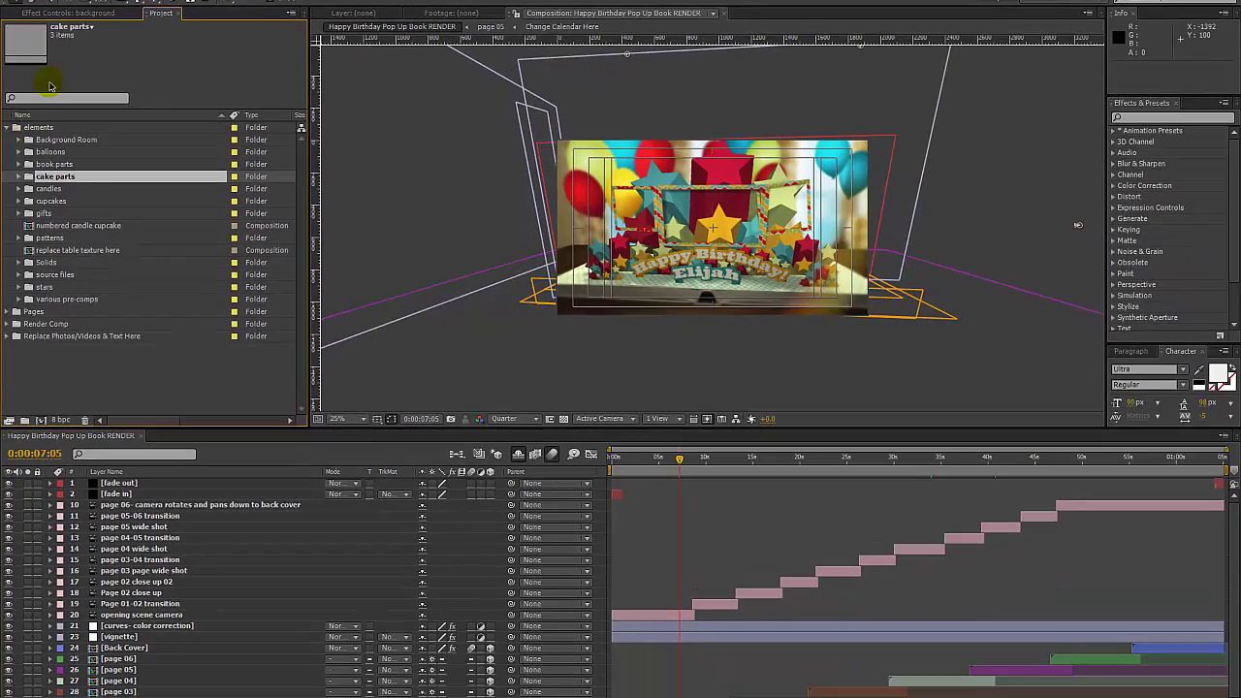
click(6, 127)
Open the page 01 composition from the Pages folder and reveal all layers' keyframed properties
click(39, 142)
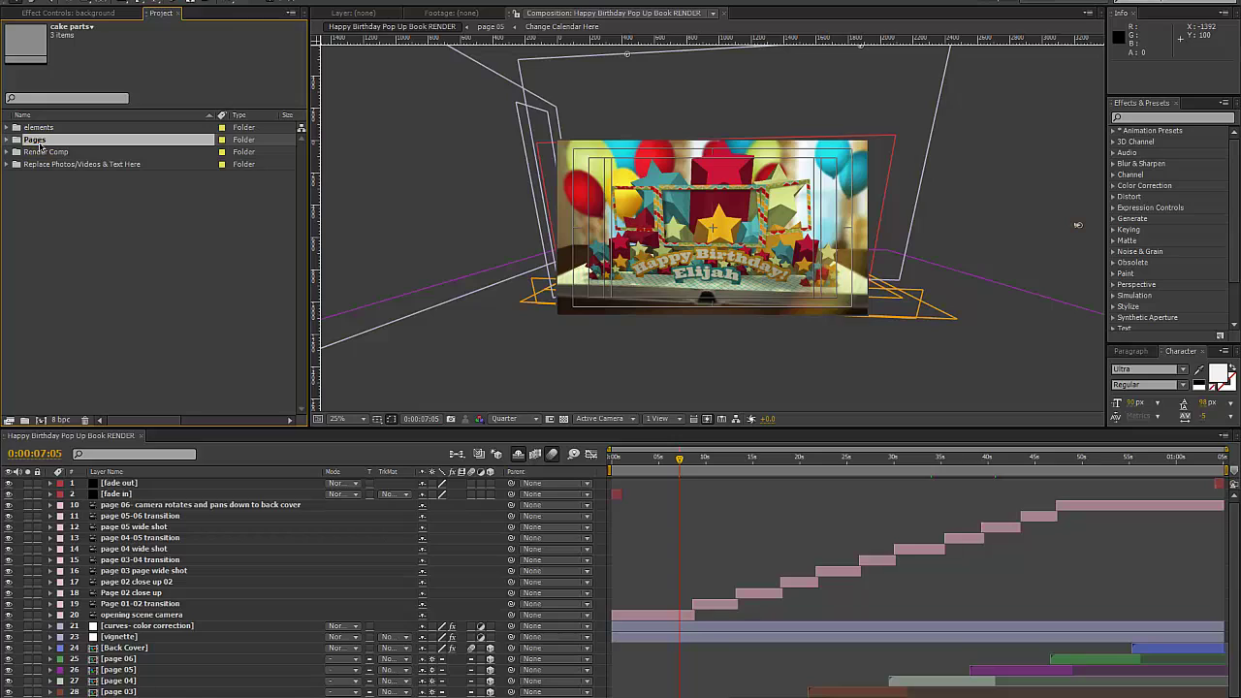
double_click(16, 141)
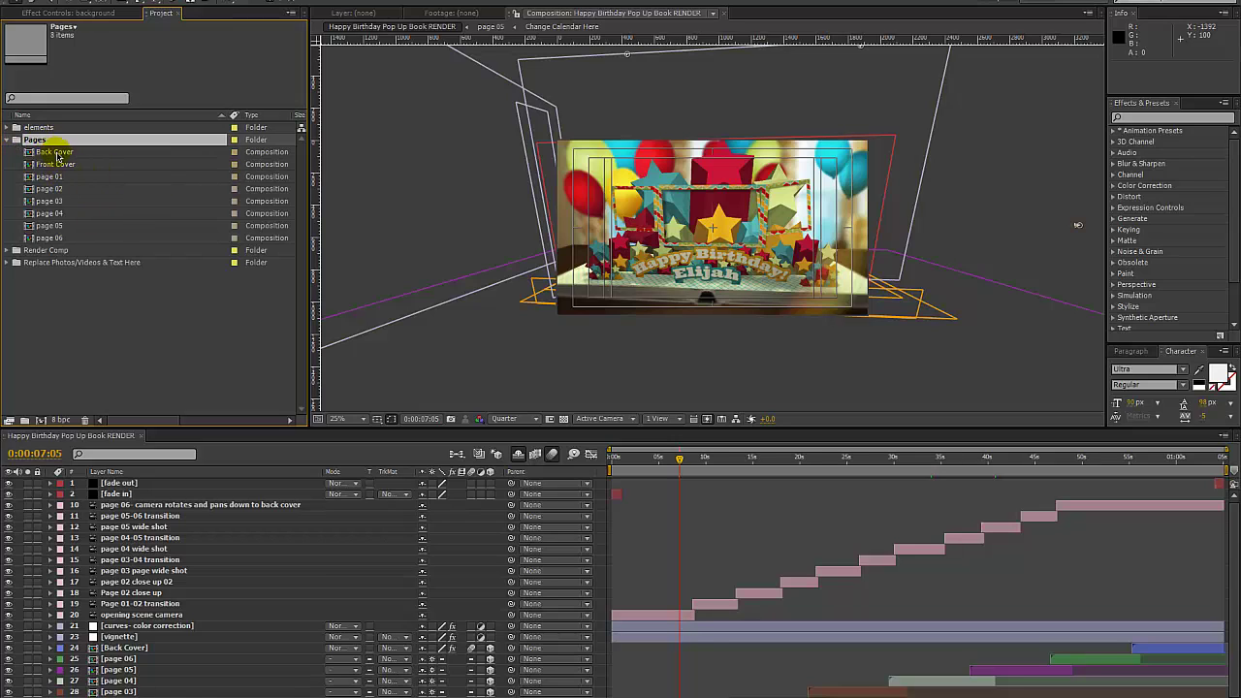
click(64, 152)
click(74, 167)
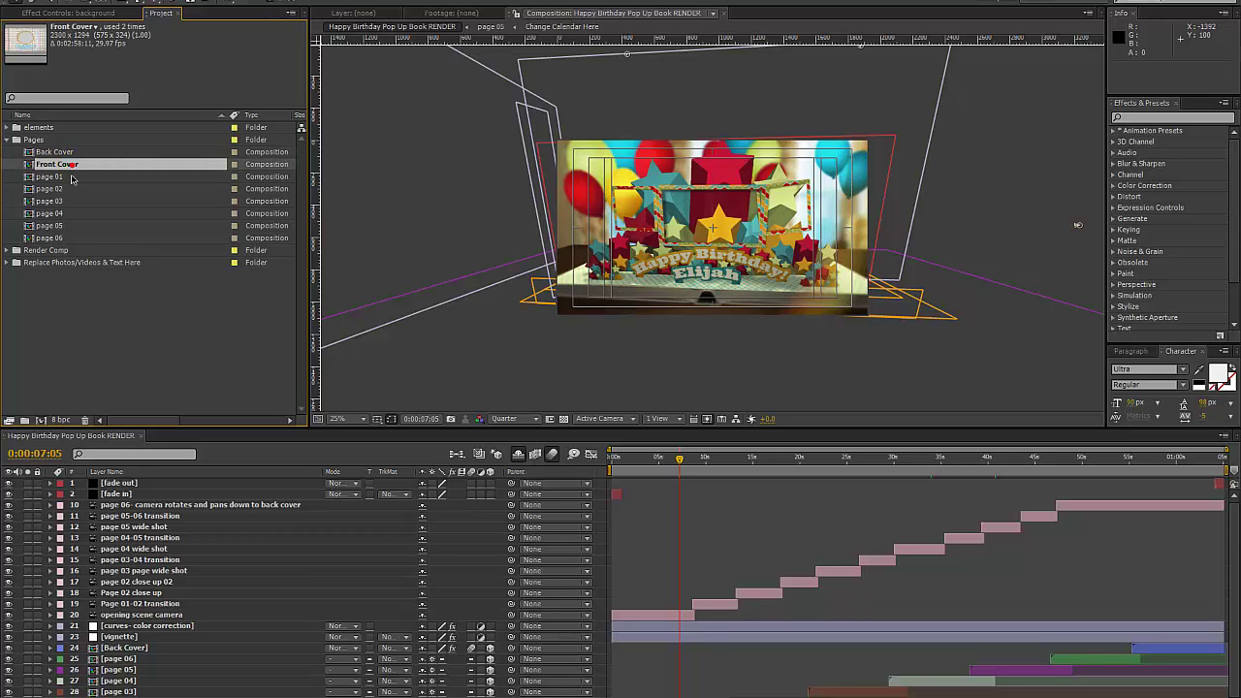
click(70, 178)
double_click(58, 179)
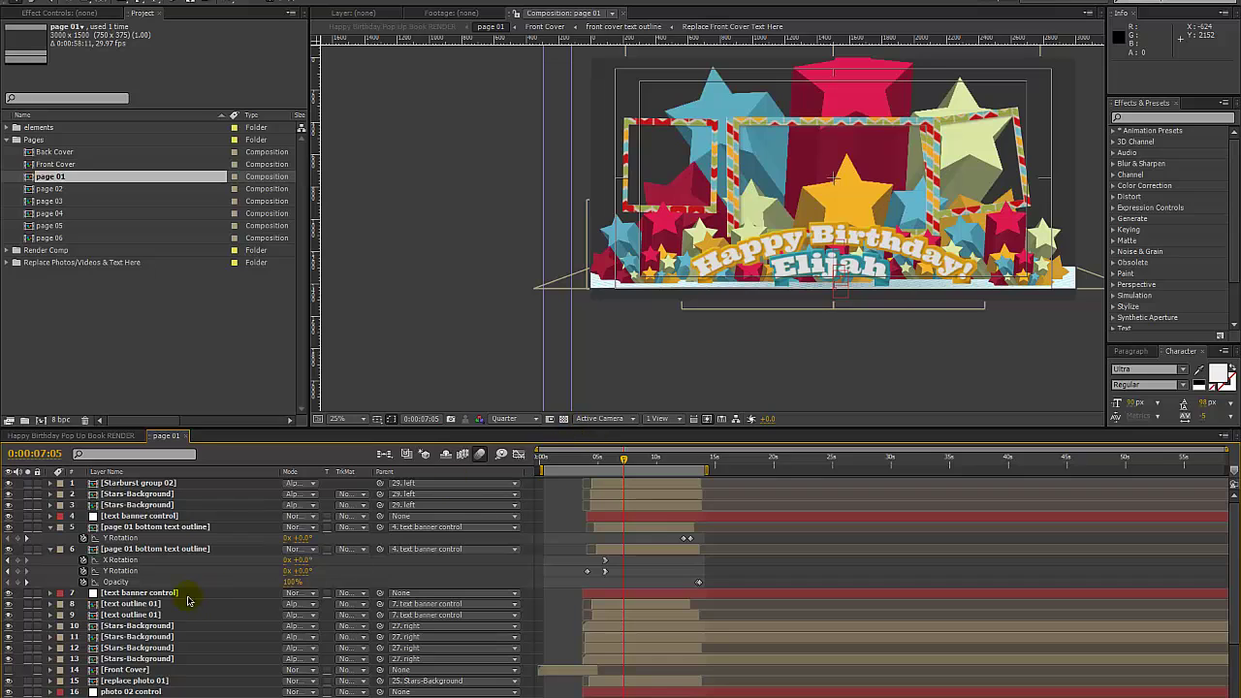
scroll(172, 603, down, 5)
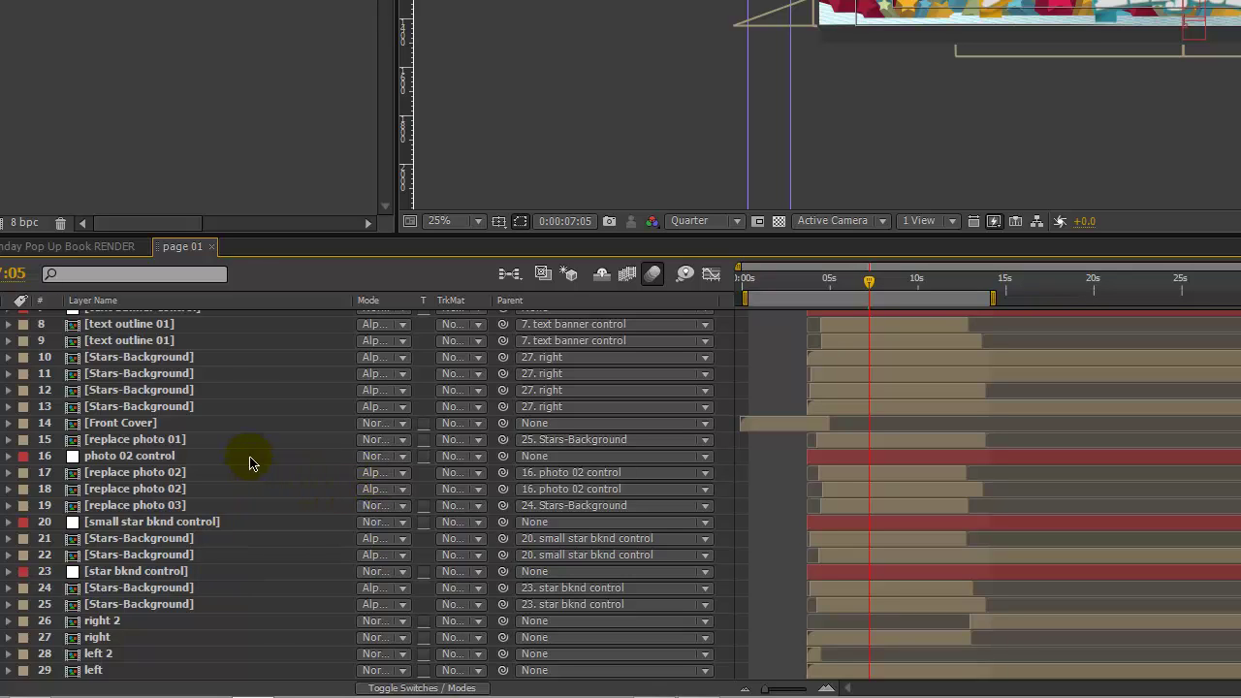
key(ctrl+a)
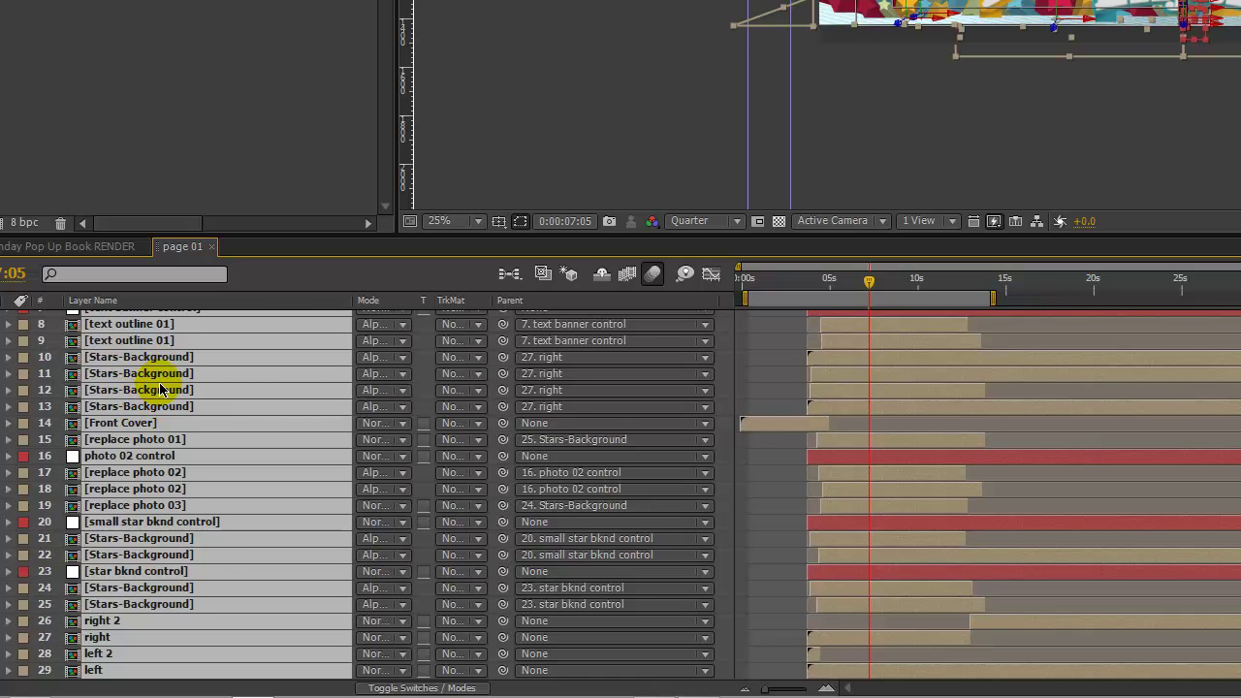
key(u)
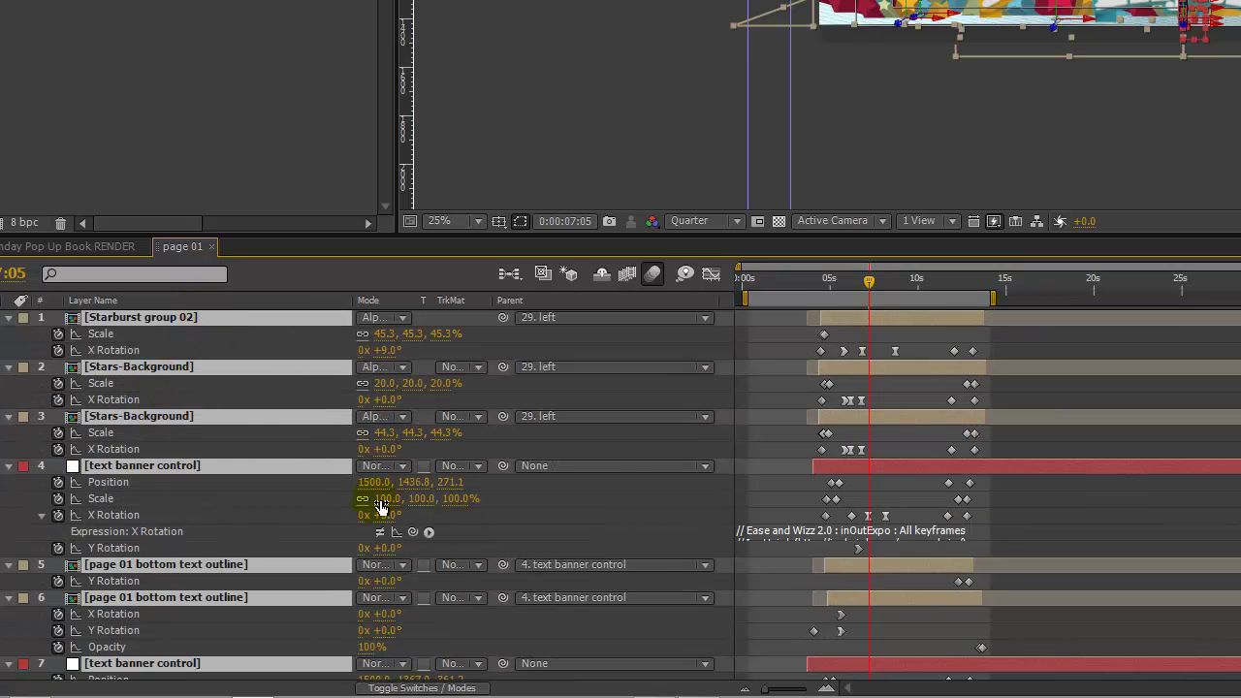
scroll(406, 513, down, 5)
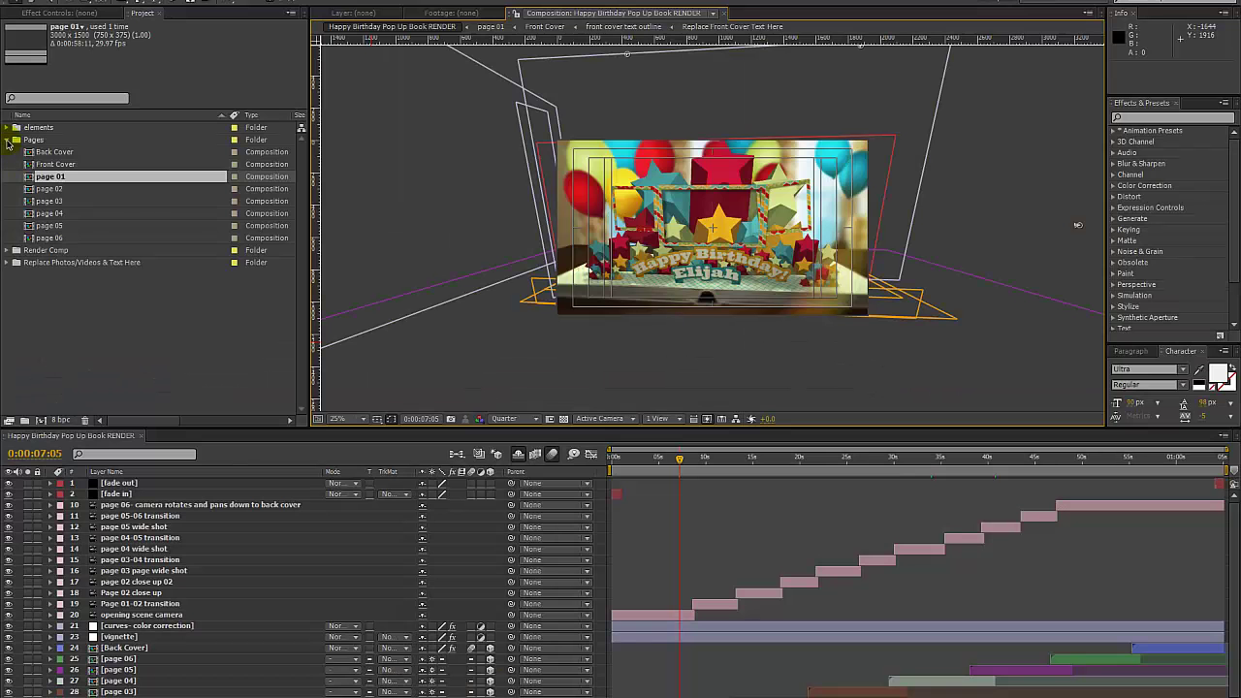
Collapse the Pages folder and expand the Render Comp folder
click(7, 139)
click(39, 152)
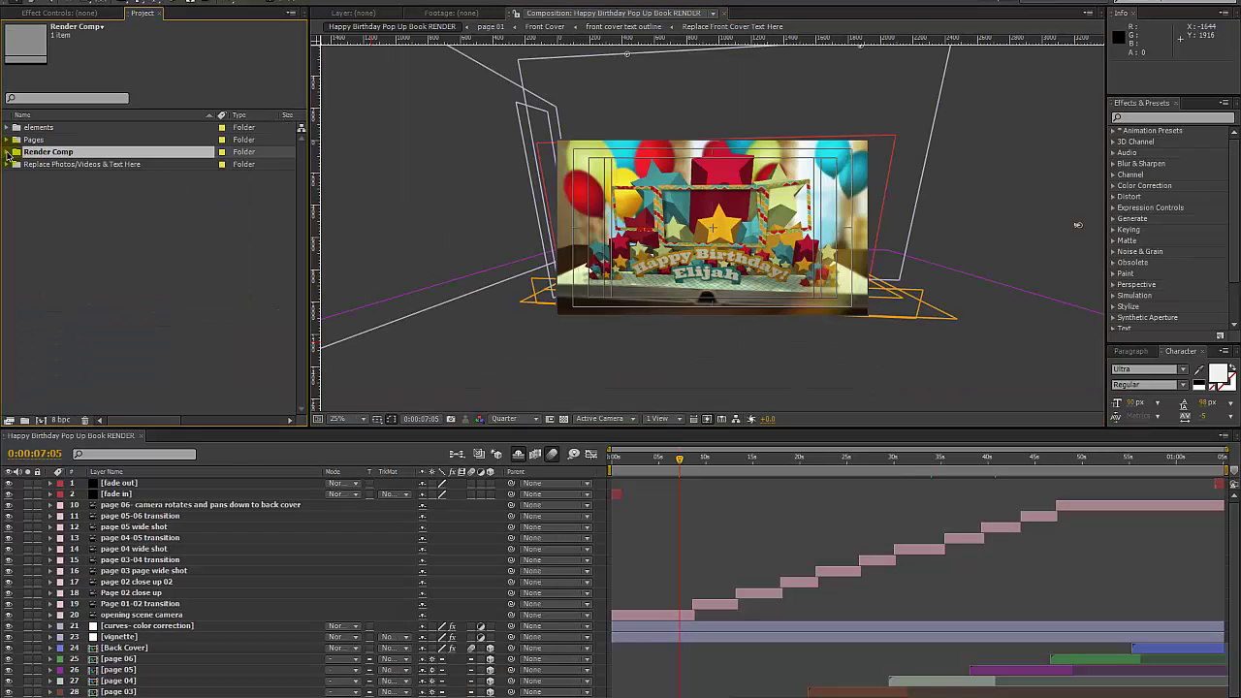
click(8, 152)
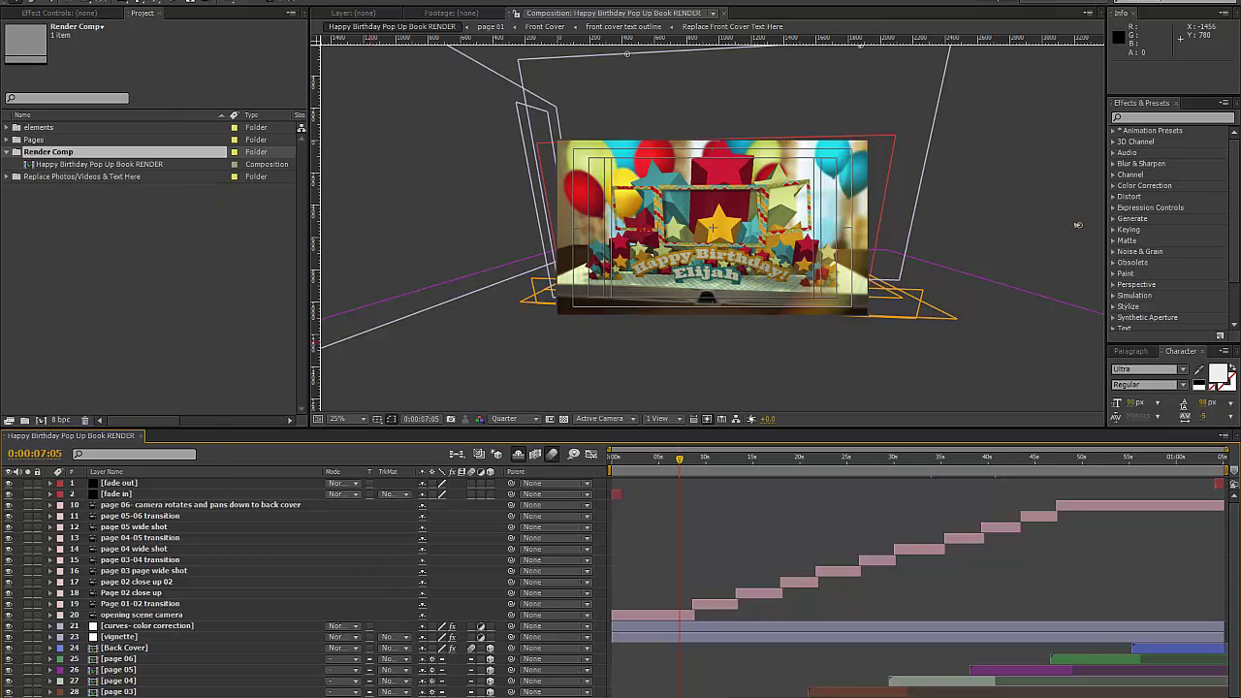
Start a File > Import and cancel it, then bring the timeline into focus
key(alt+f)
mouse_move(166, 188)
click(240, 191)
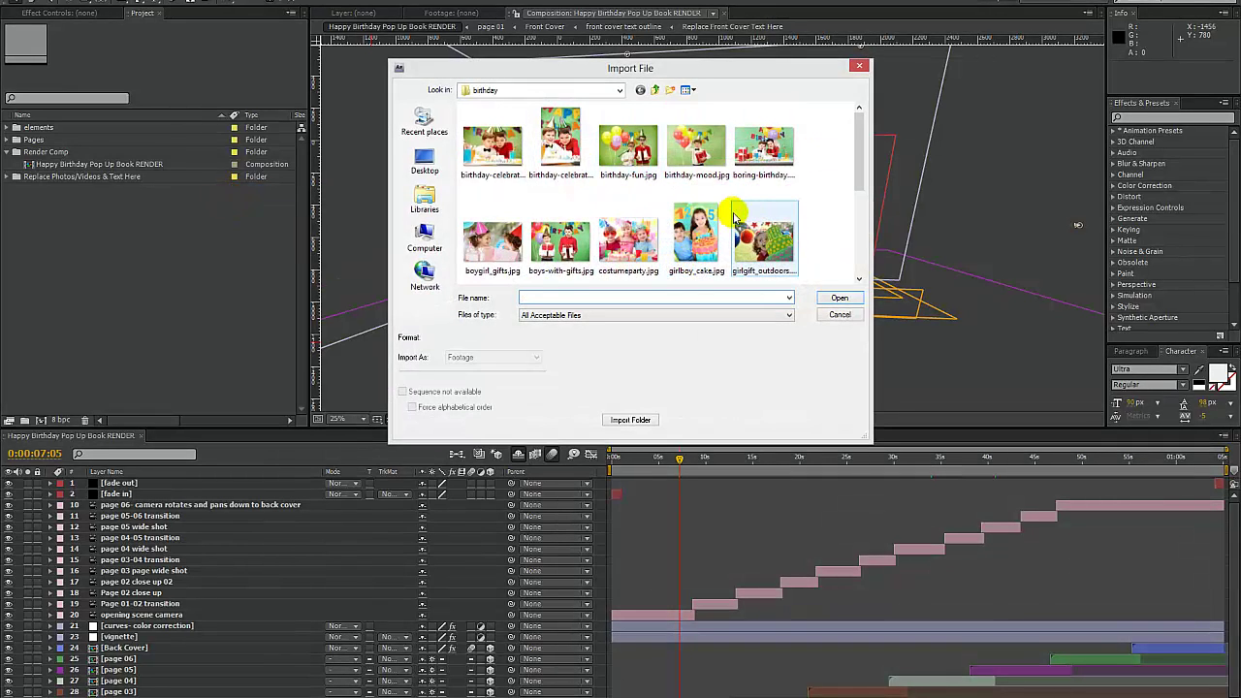
click(840, 315)
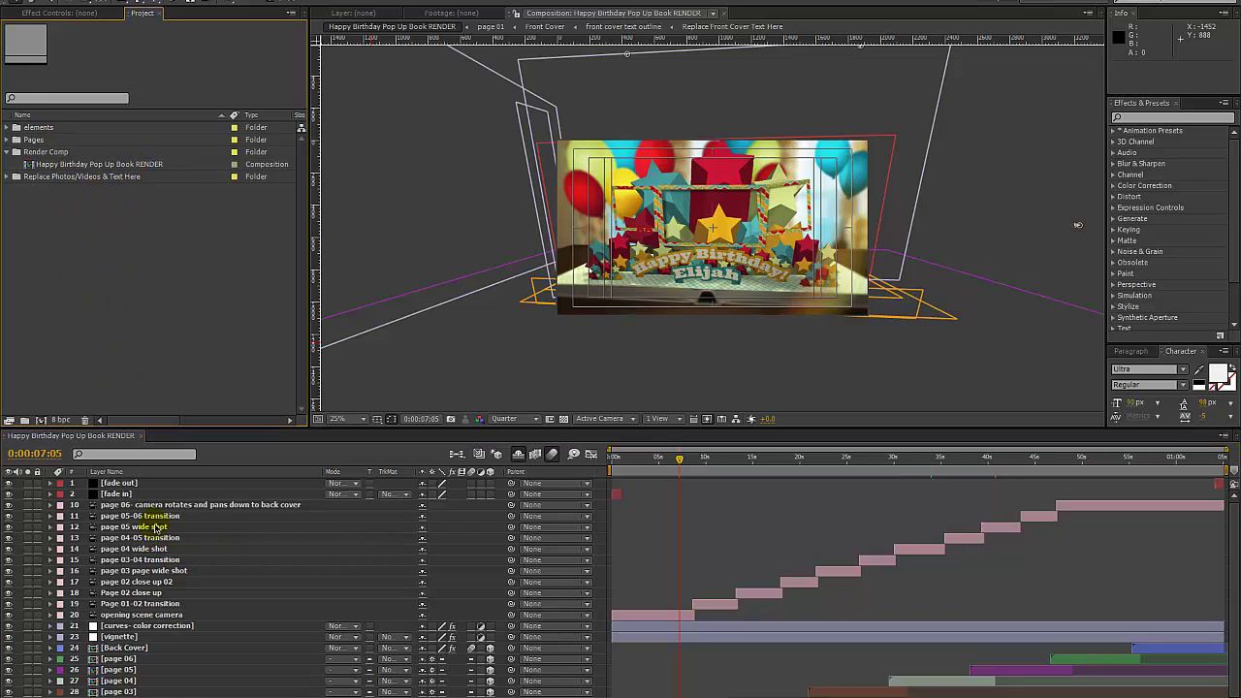
click(109, 438)
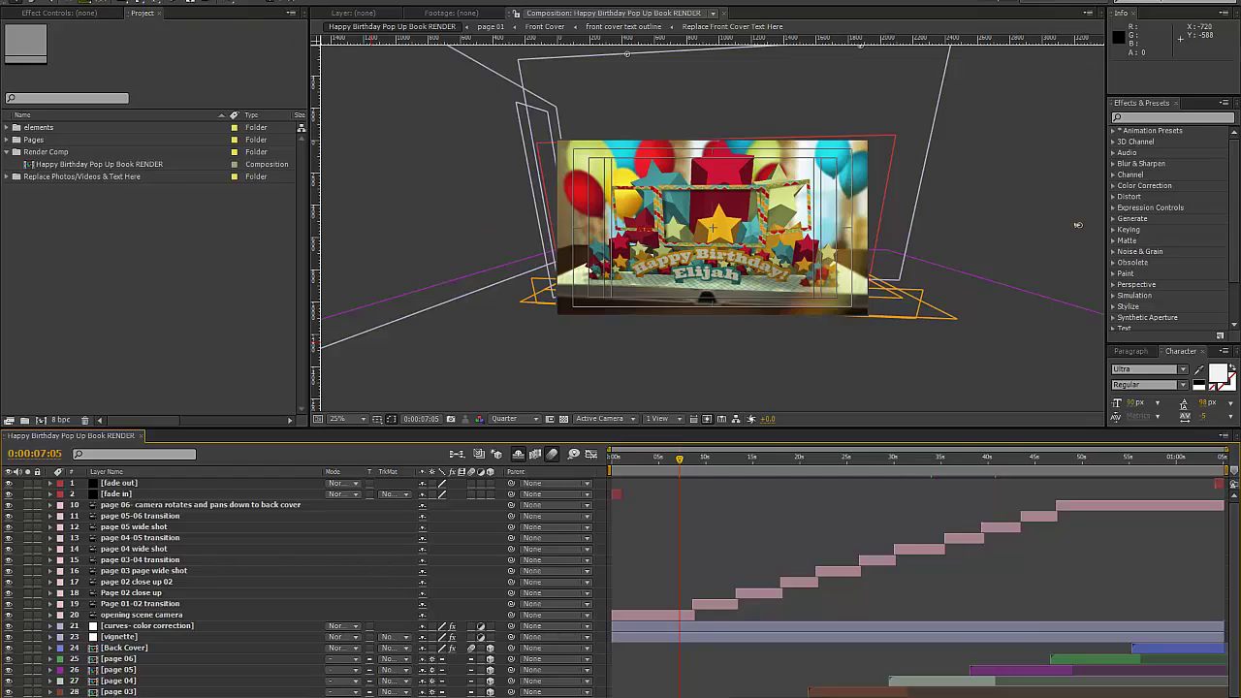
click(69, 0)
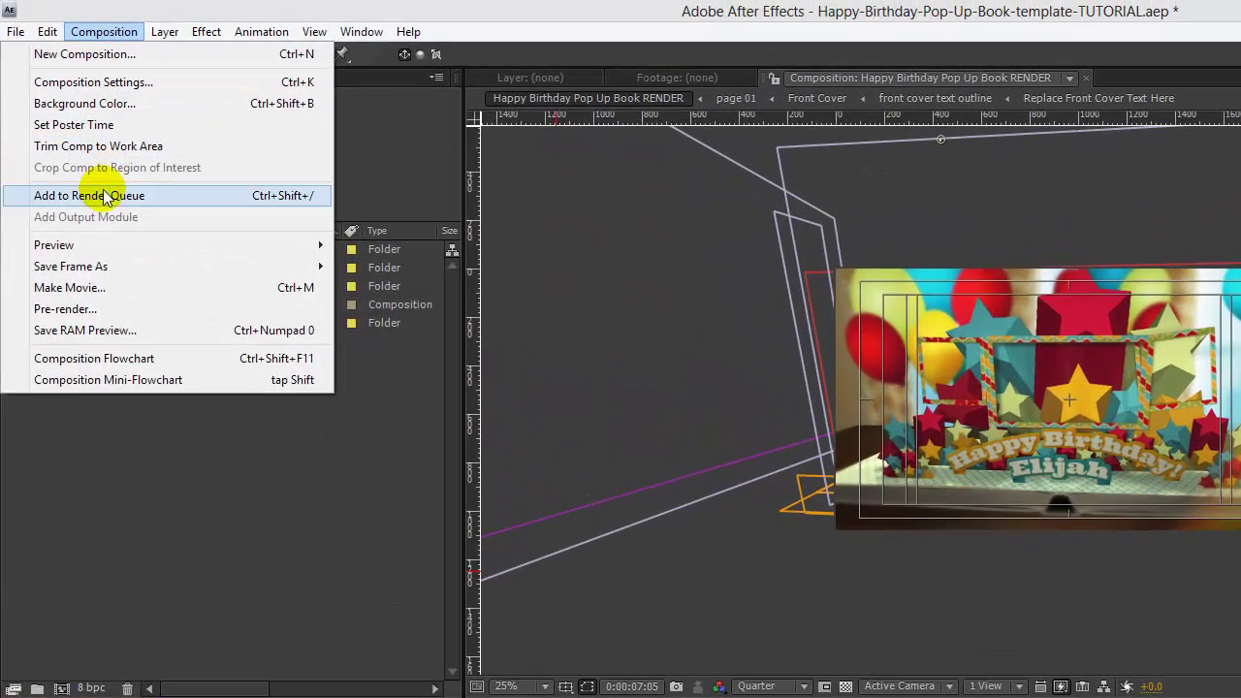
Add the RENDER composition to the Render Queue and close the Render Queue panel
click(107, 195)
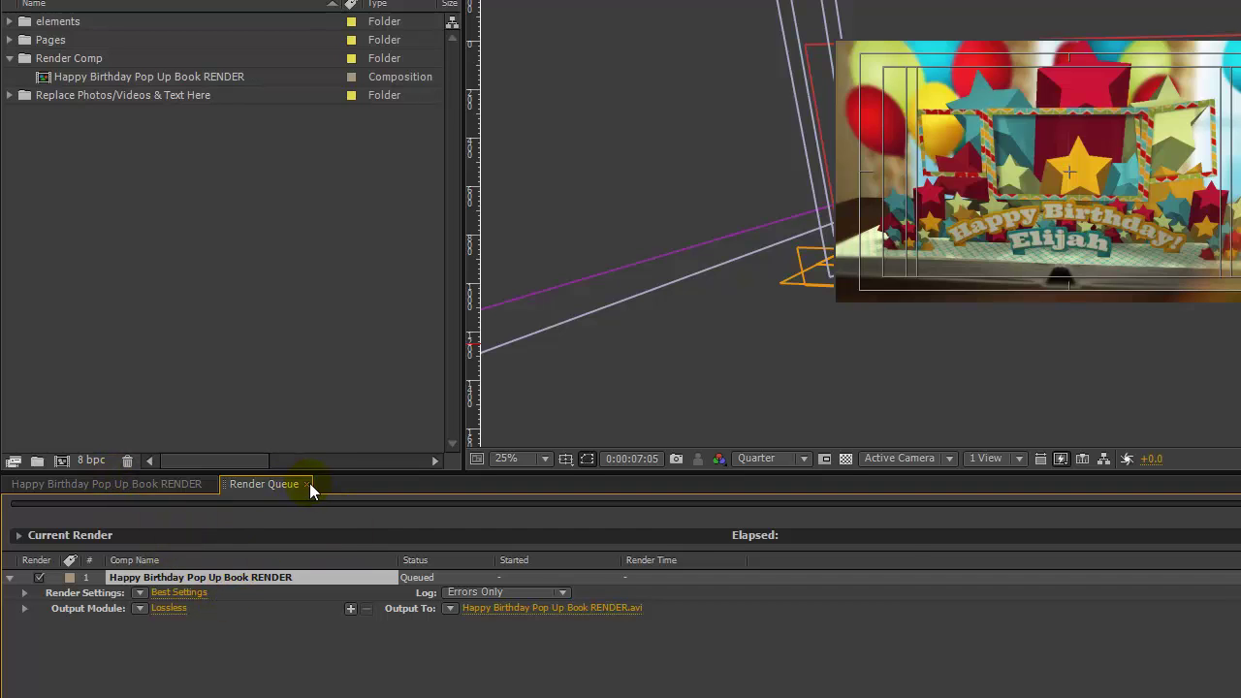
click(306, 484)
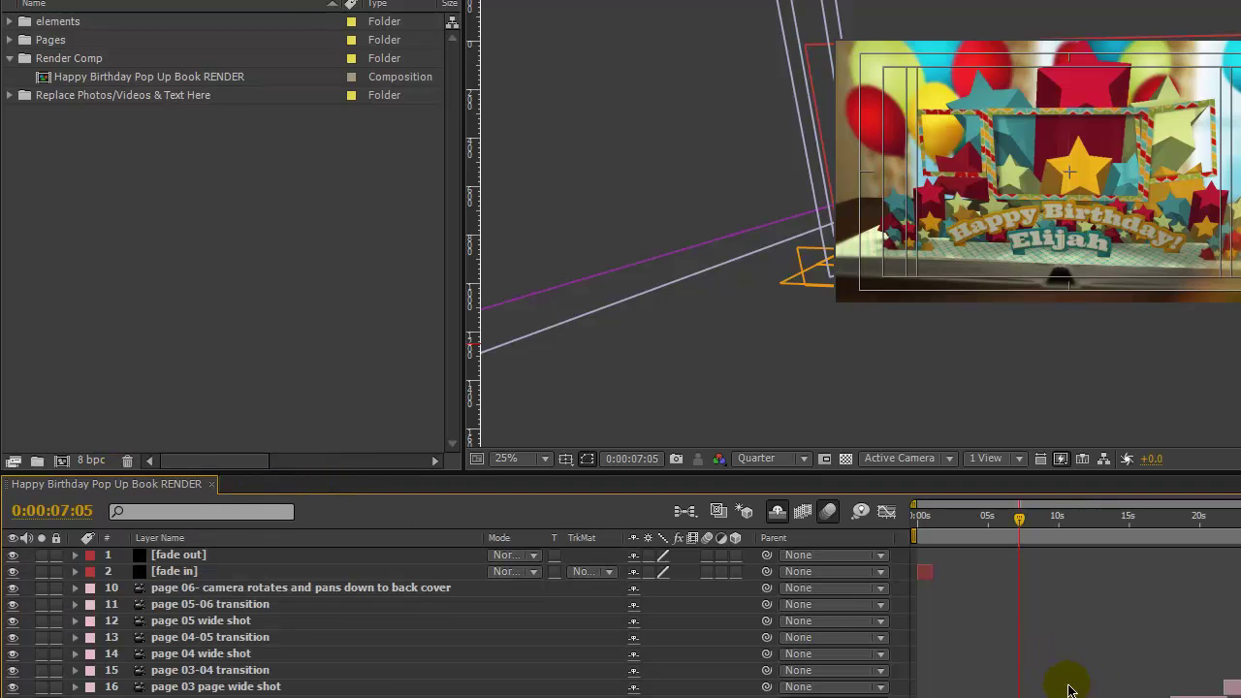
click(44, 95)
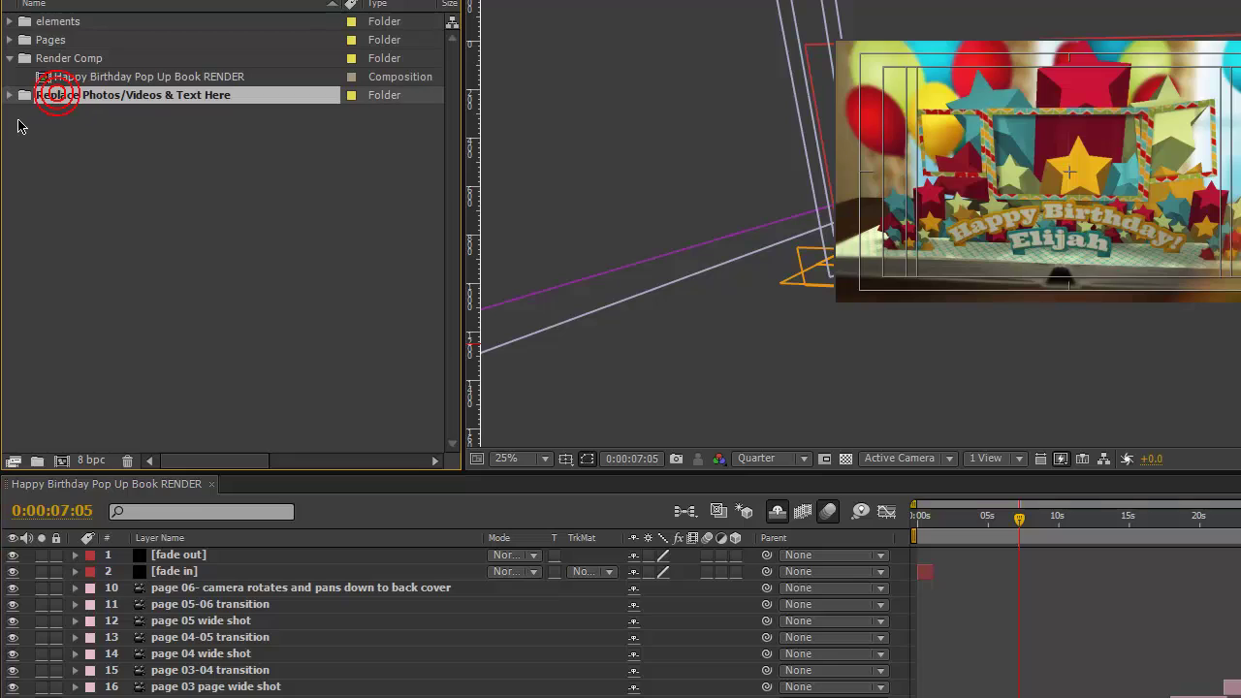
Expand Replace Photos/Videos & Text Here and its Page 01 folder, then select replace photo 01
click(36, 95)
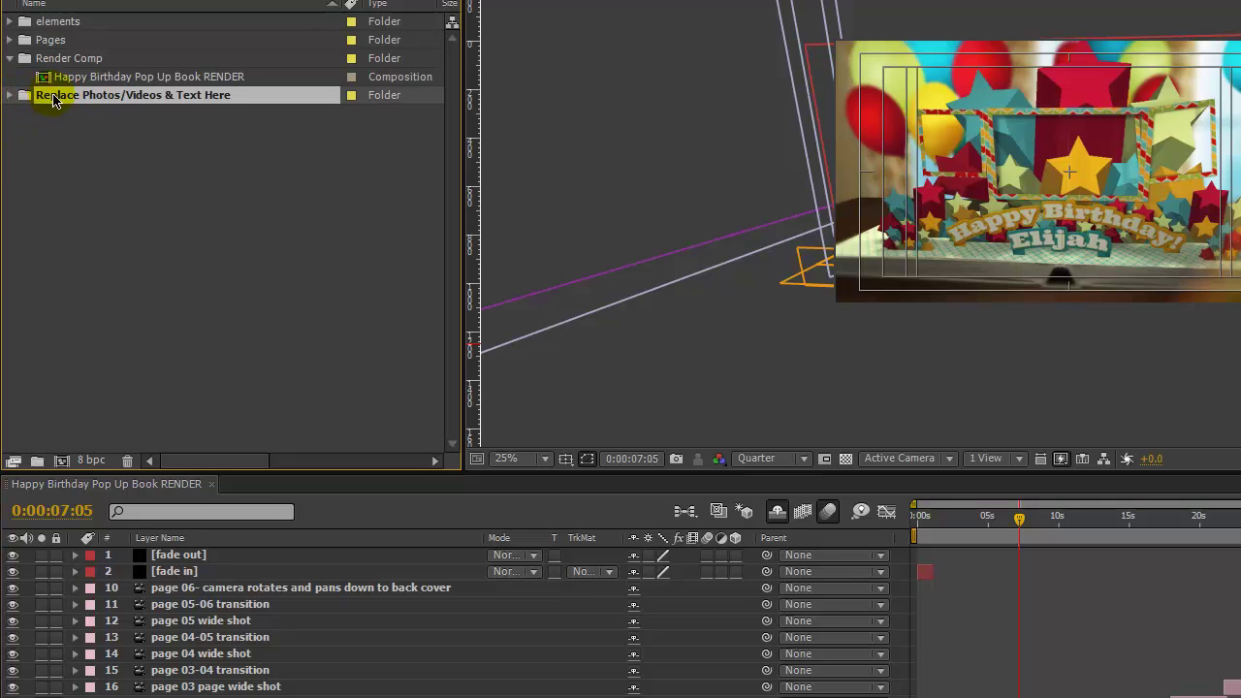
click(10, 95)
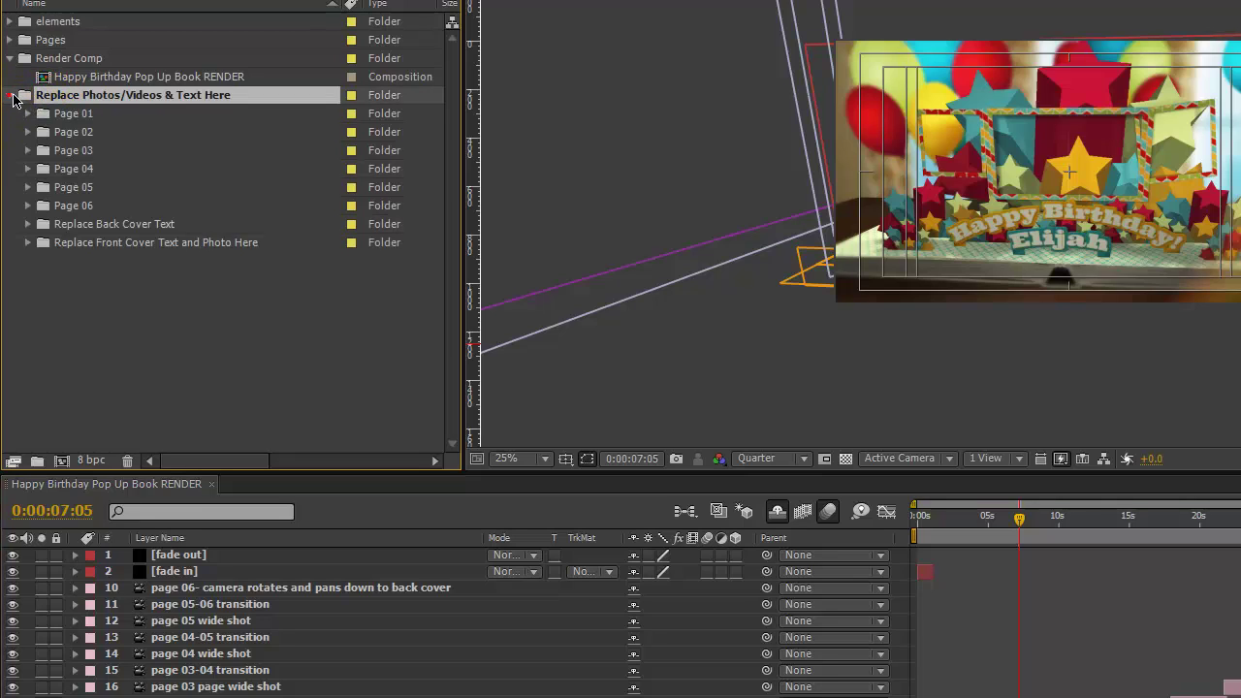
click(74, 116)
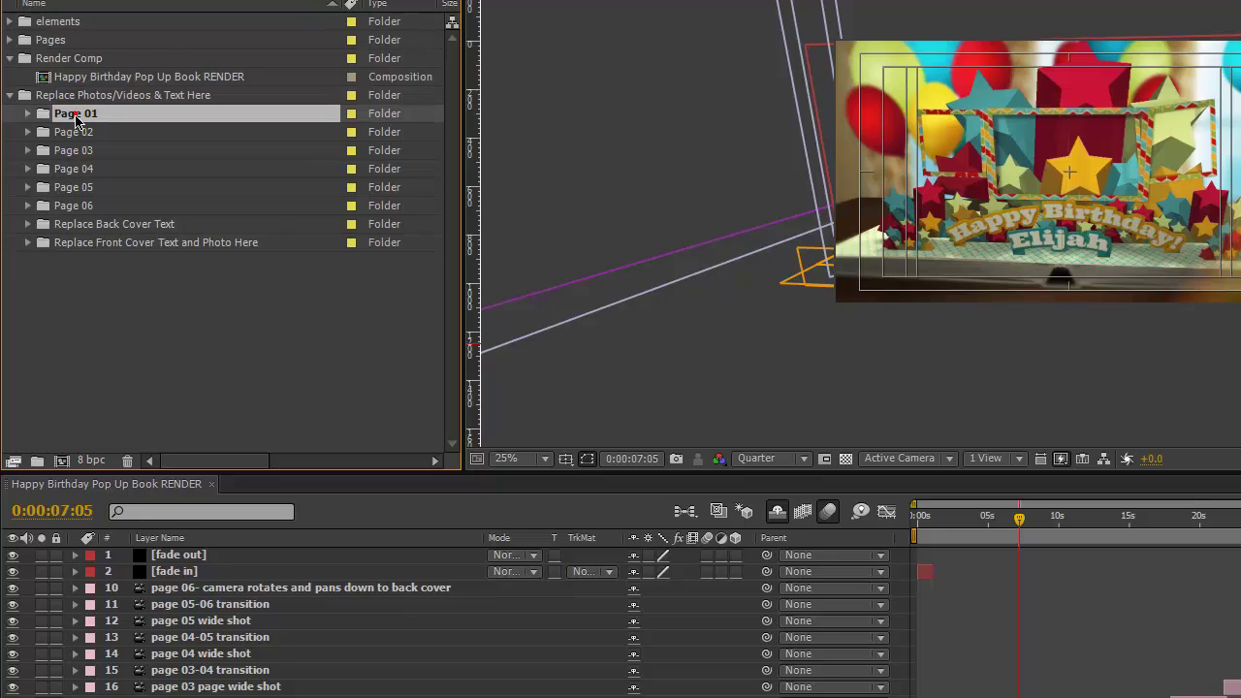
click(30, 117)
click(80, 116)
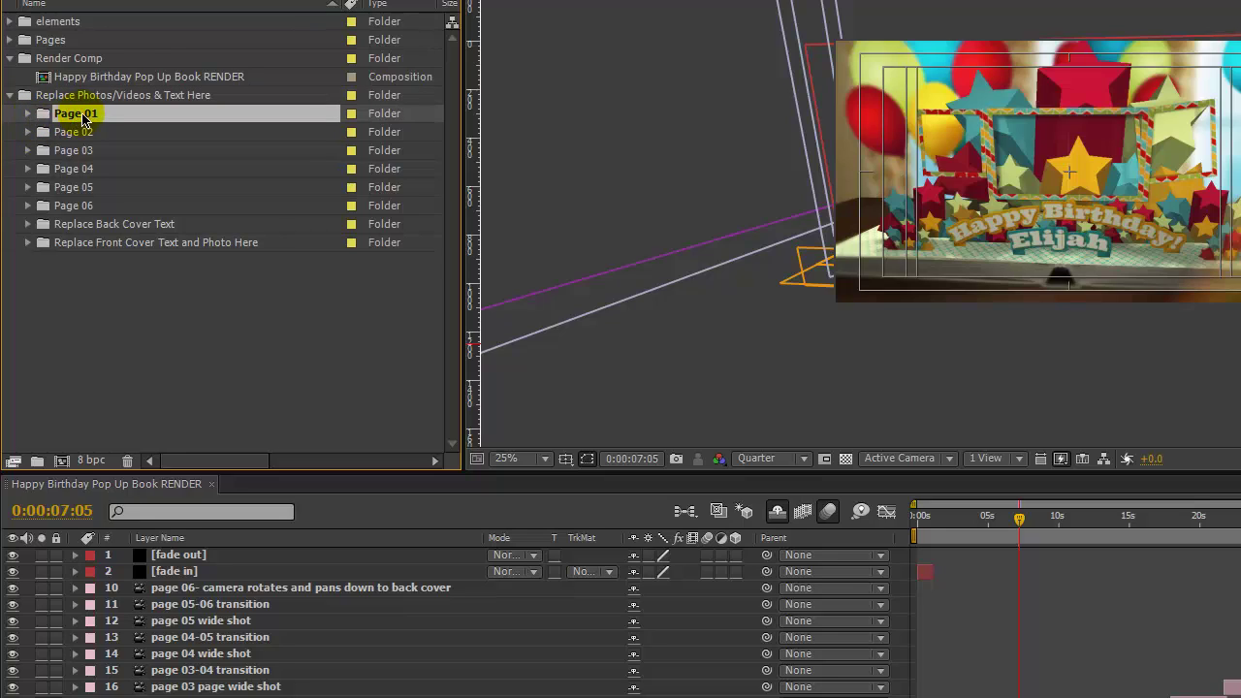
double_click(82, 116)
click(126, 140)
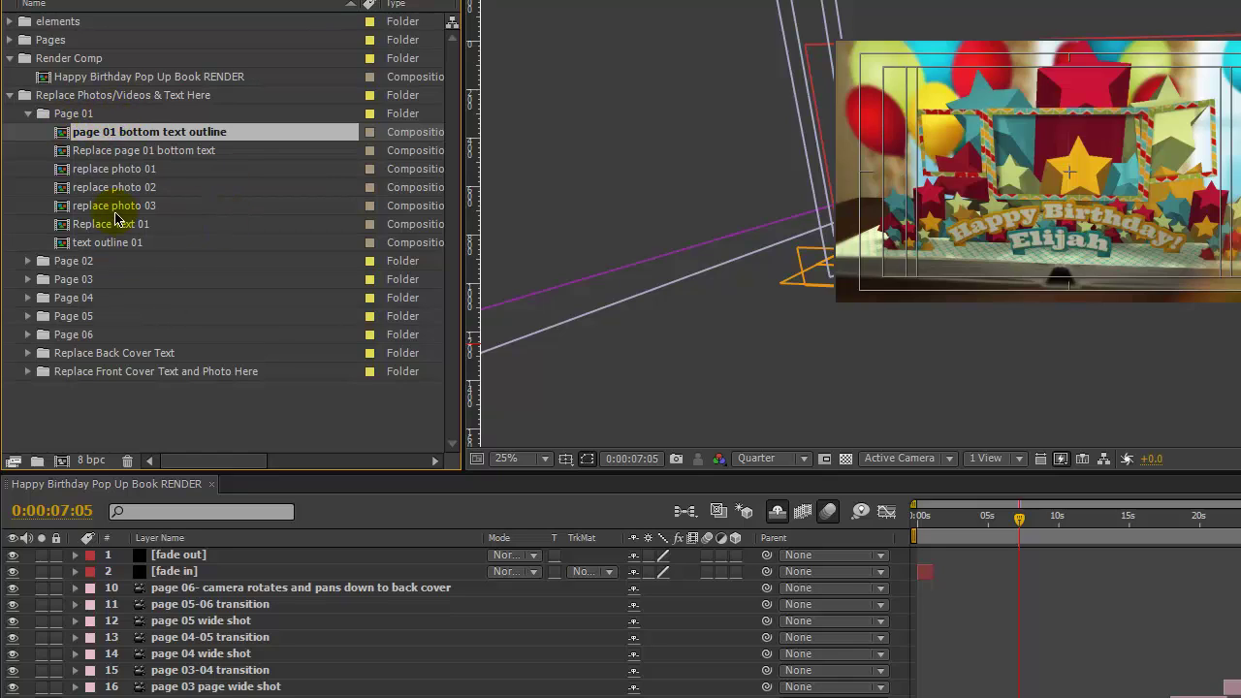
click(67, 115)
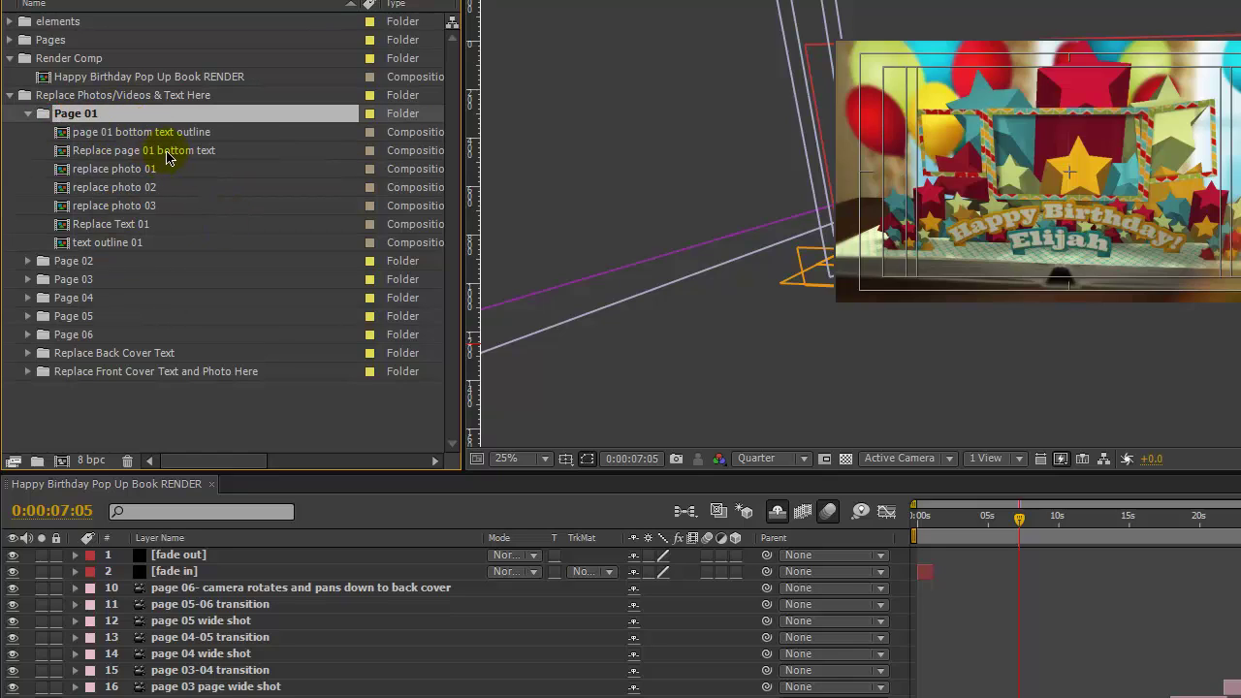
click(97, 172)
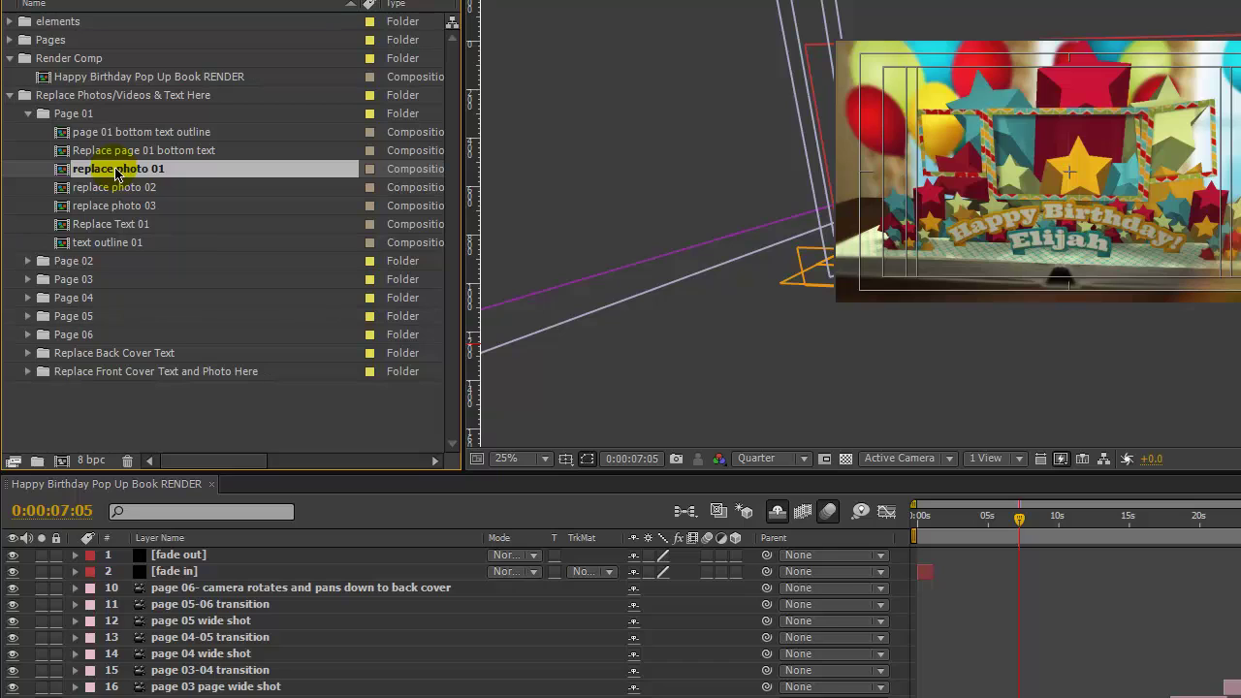
Open replace photo 01, check the chevron layer's photoframe matte, and toggle its visibility off and on
double_click(117, 172)
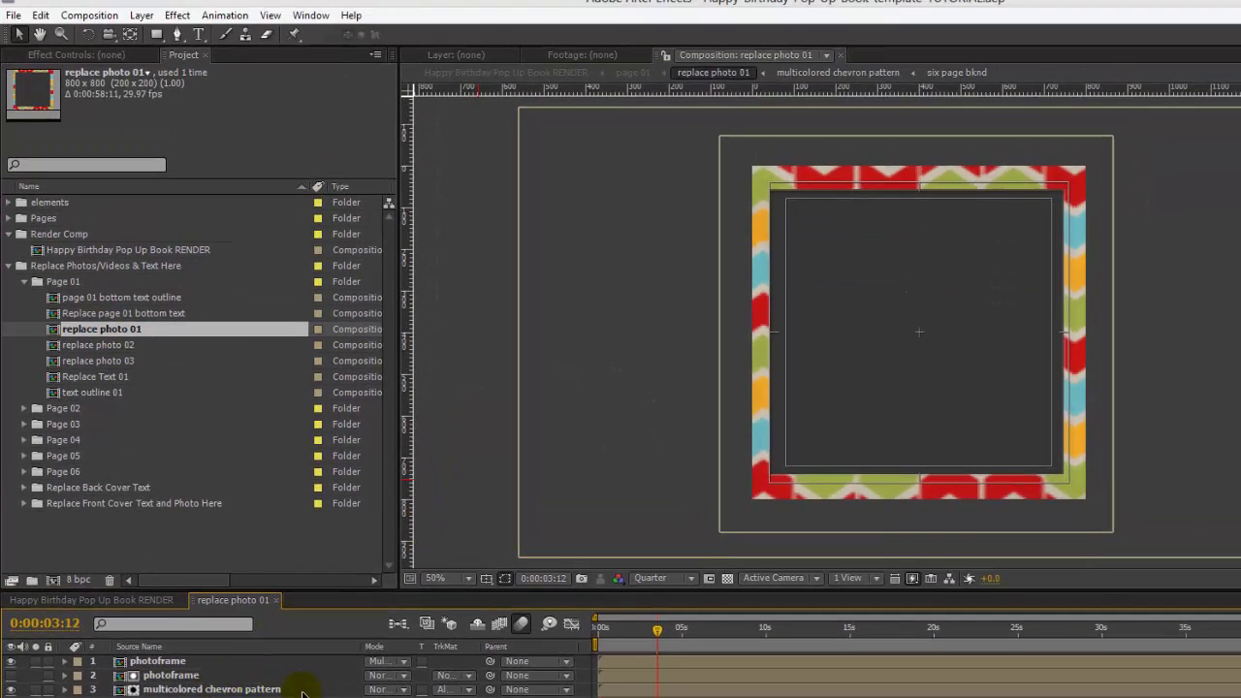
click(148, 689)
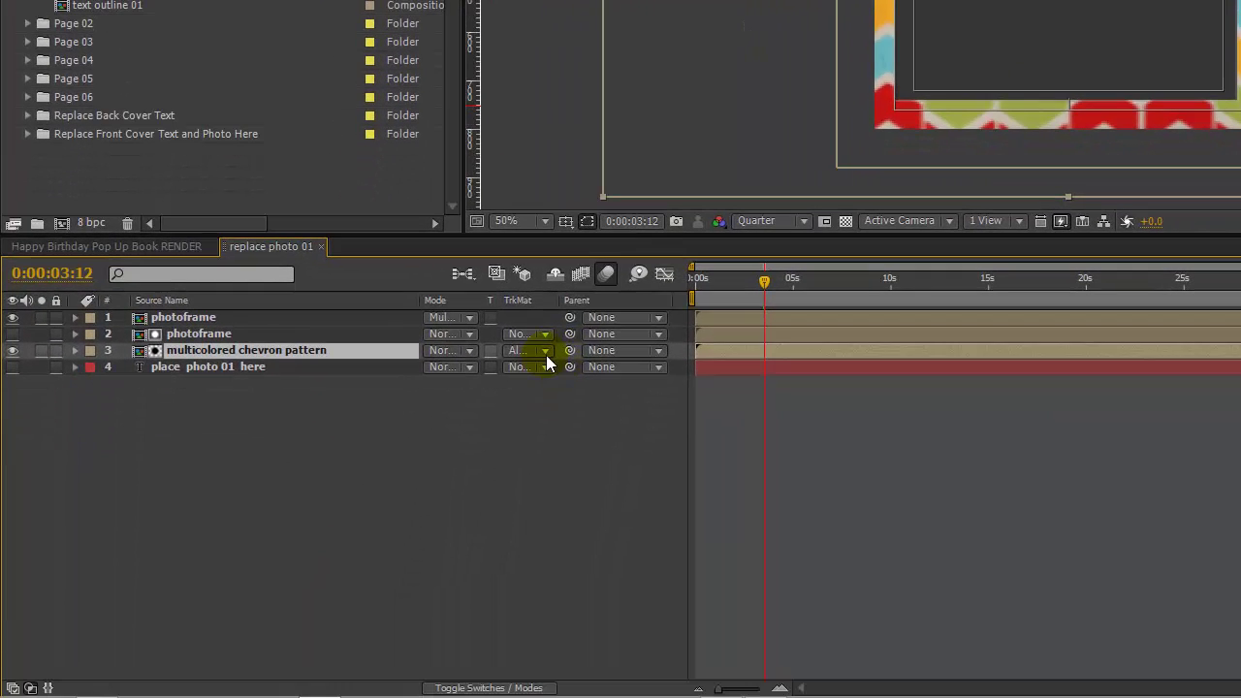
click(546, 351)
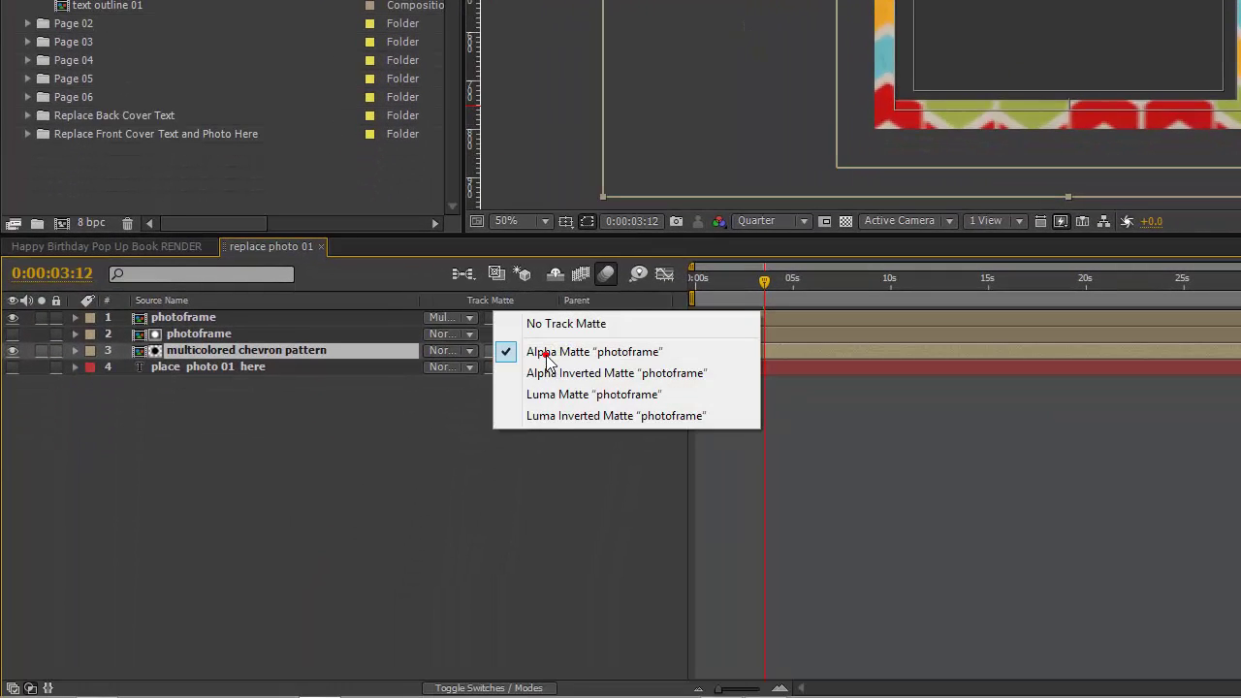
click(150, 442)
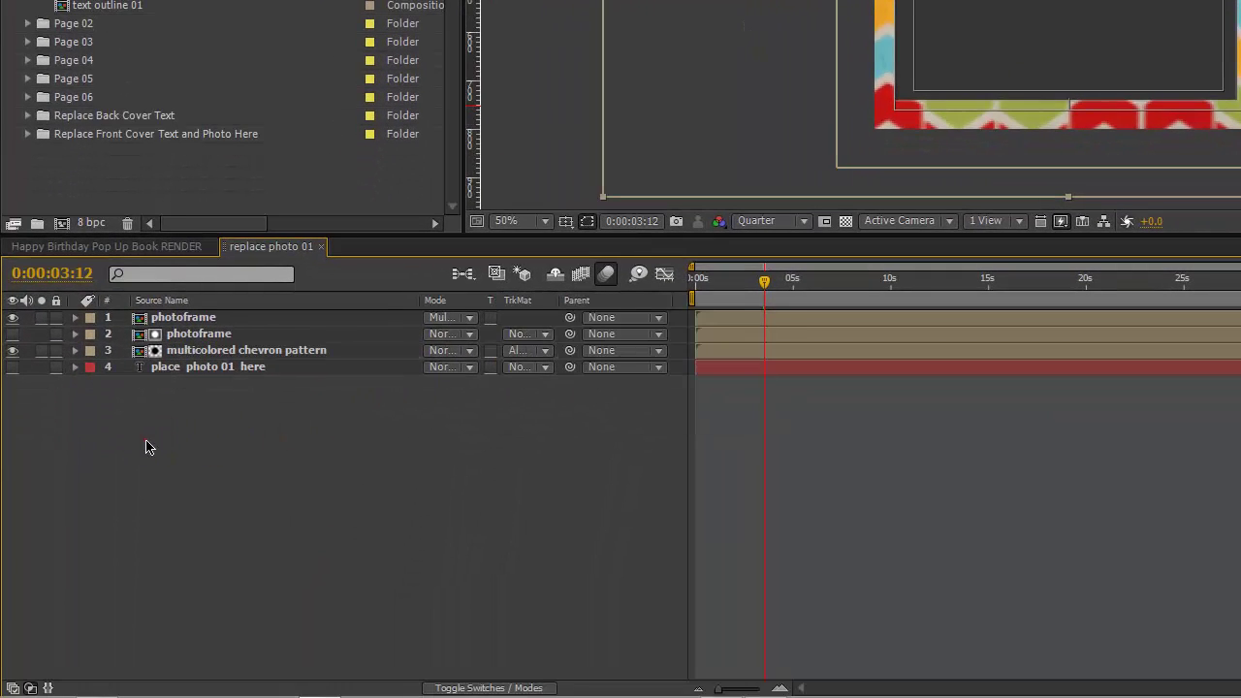
click(230, 355)
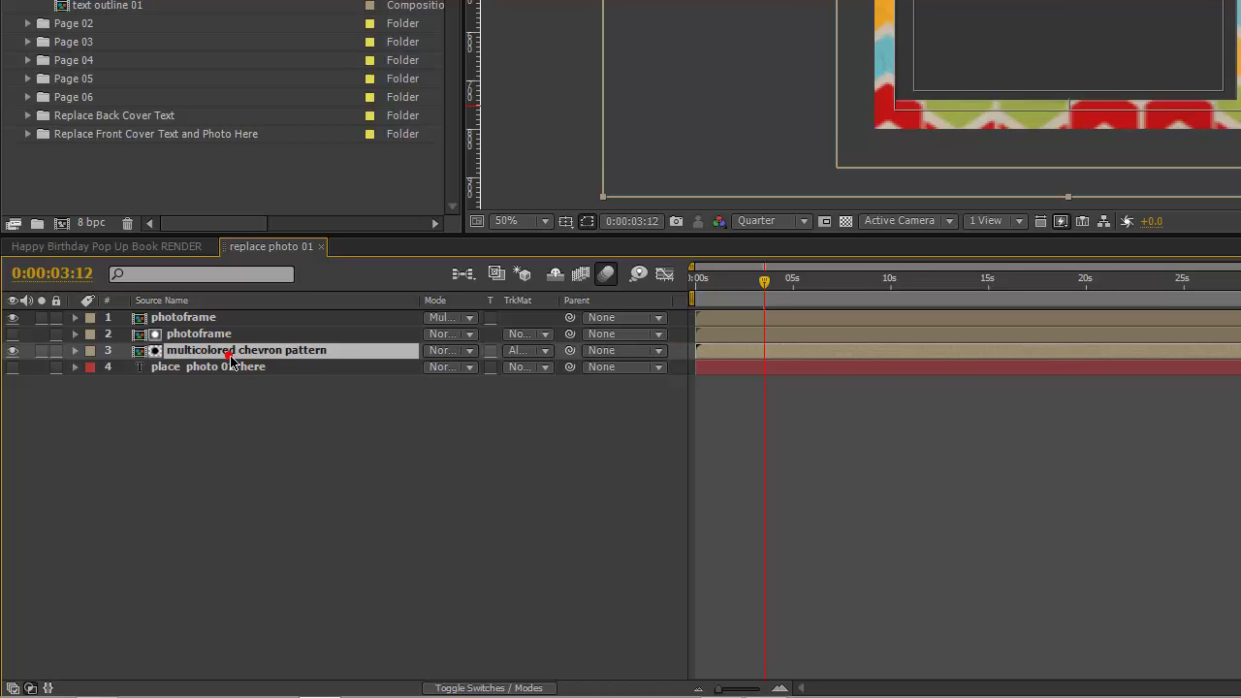
click(12, 350)
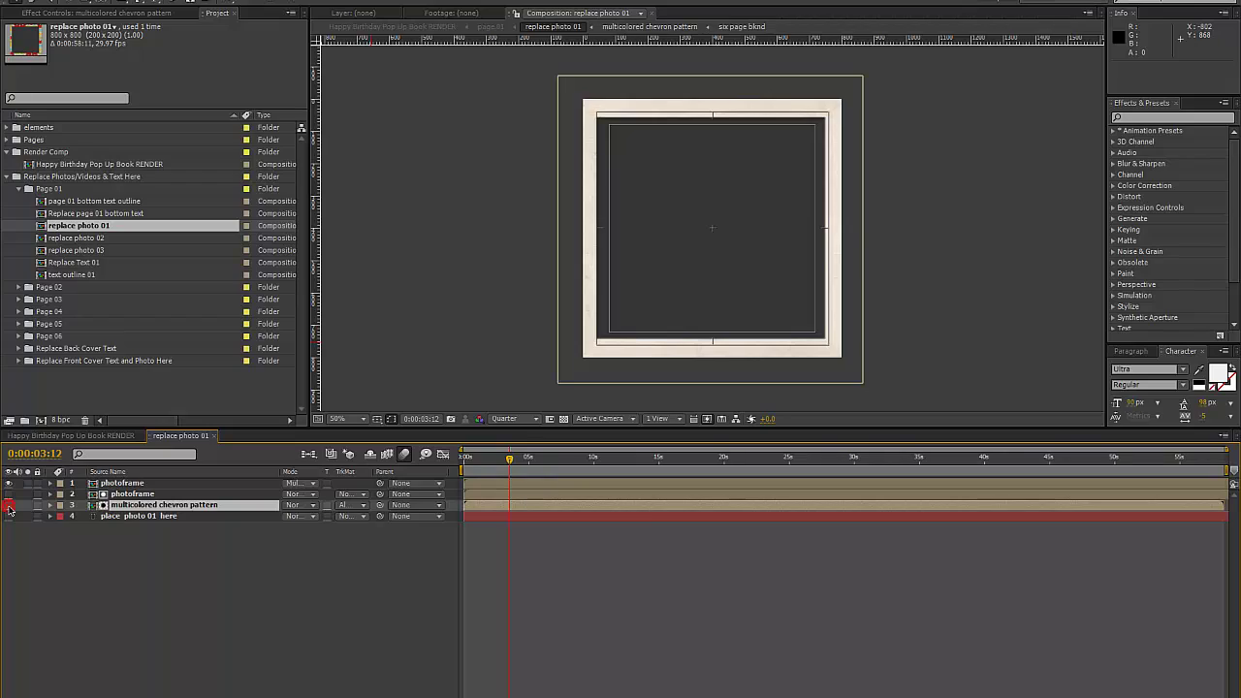
click(8, 505)
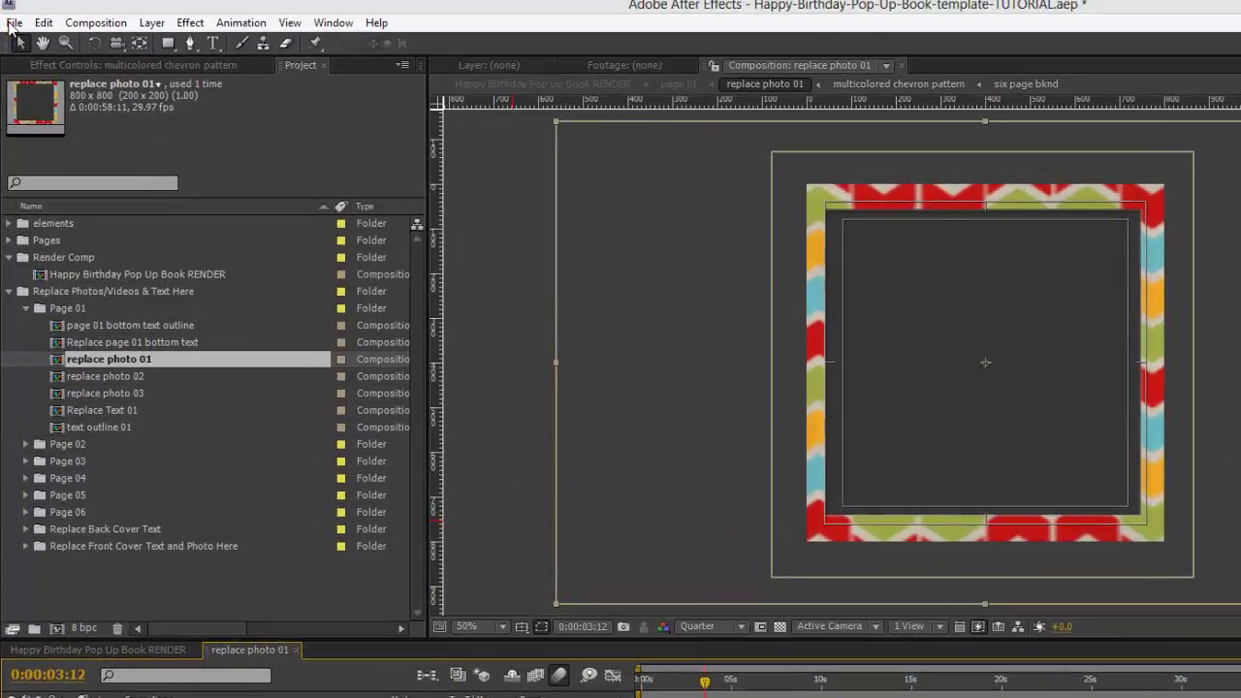
click(13, 1)
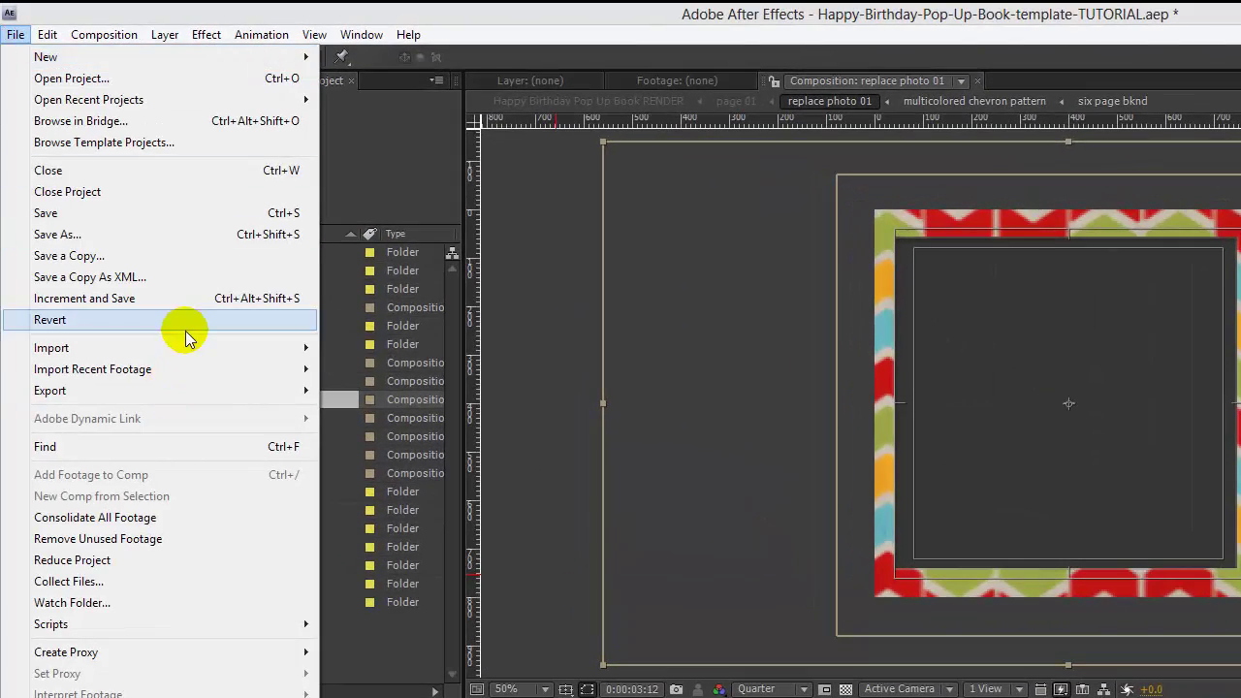
Import birthday-celebration(1).jpg and add it to the replace photo 01 composition
mouse_move(145, 235)
click(349, 348)
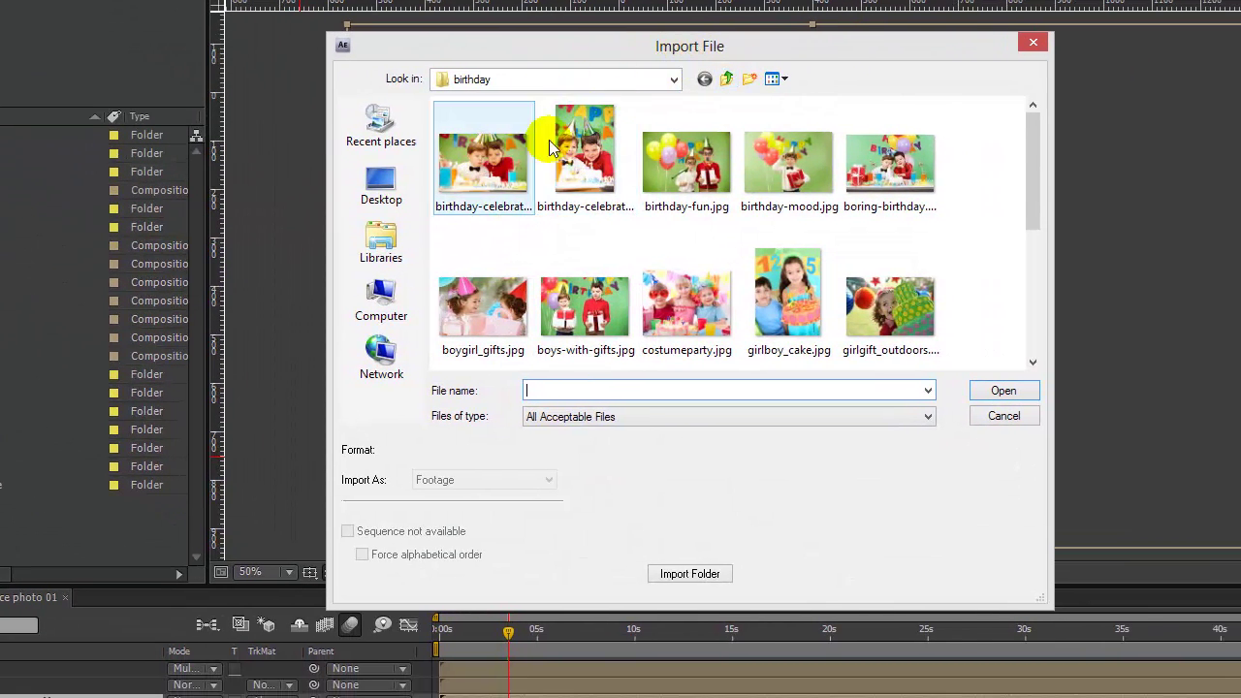
click(484, 171)
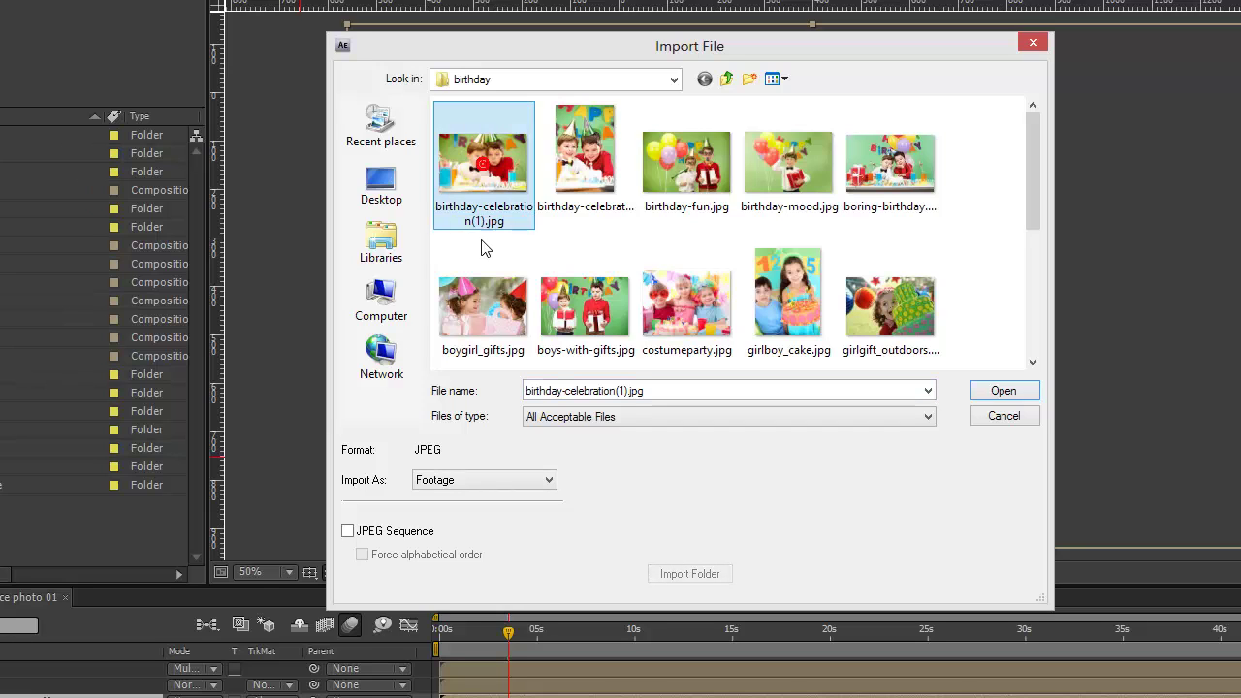
click(1017, 396)
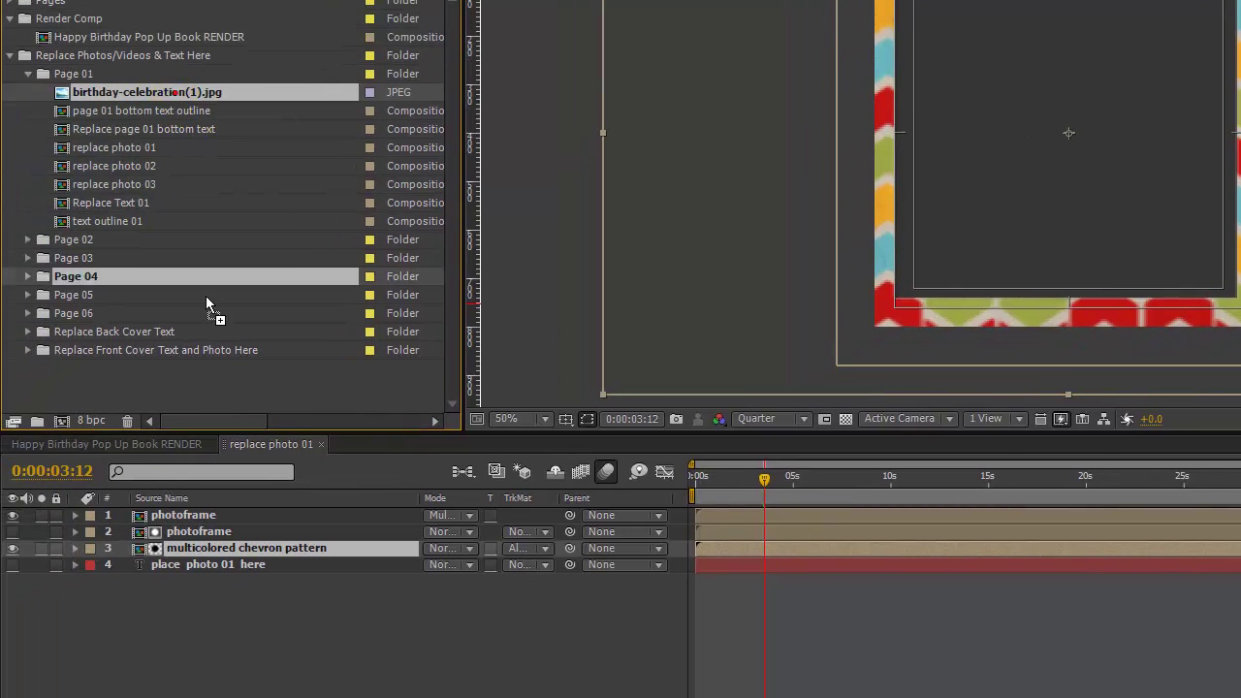
drag(207, 306, 234, 584)
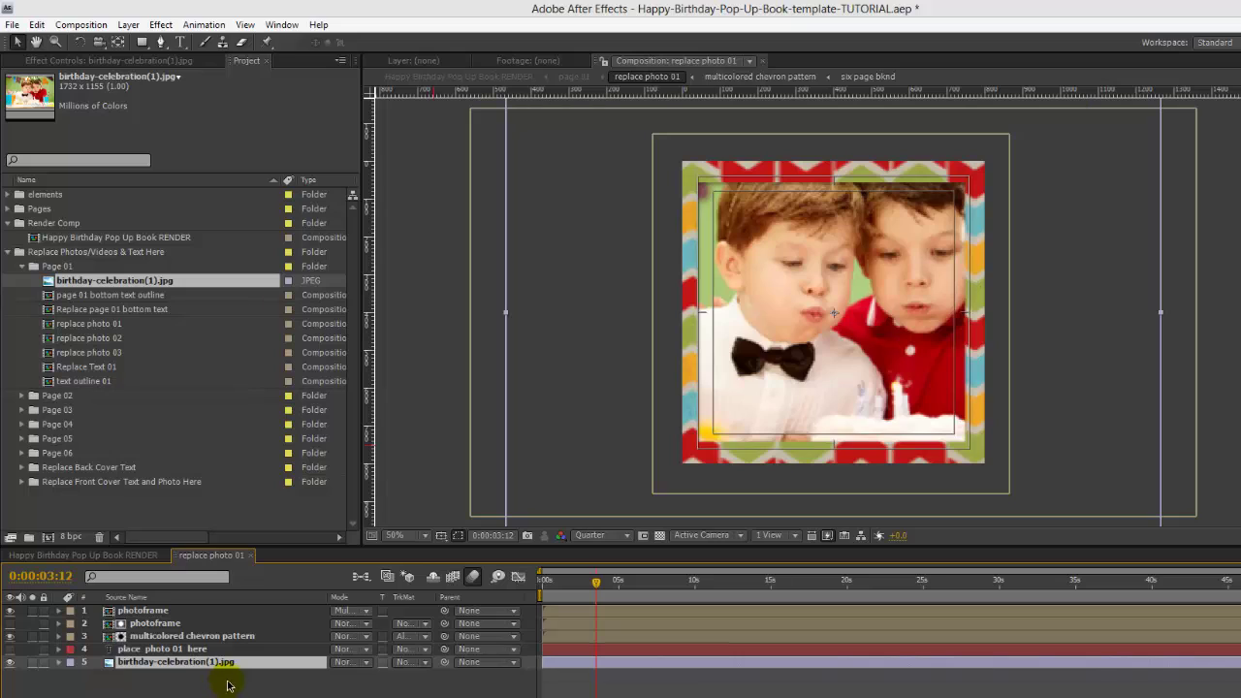
Scale the birthday photo to 61% and nudge its position to 402, 402
key(s)
drag(388, 685, 361, 690)
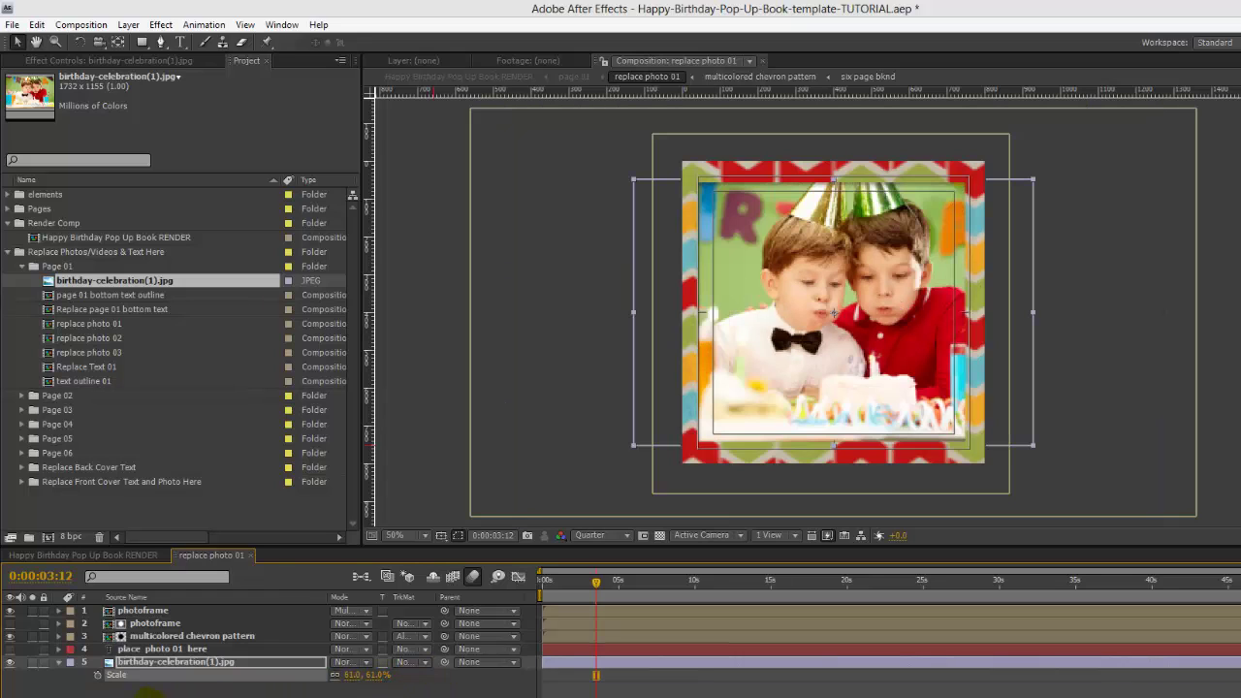
click(60, 664)
click(60, 663)
click(71, 674)
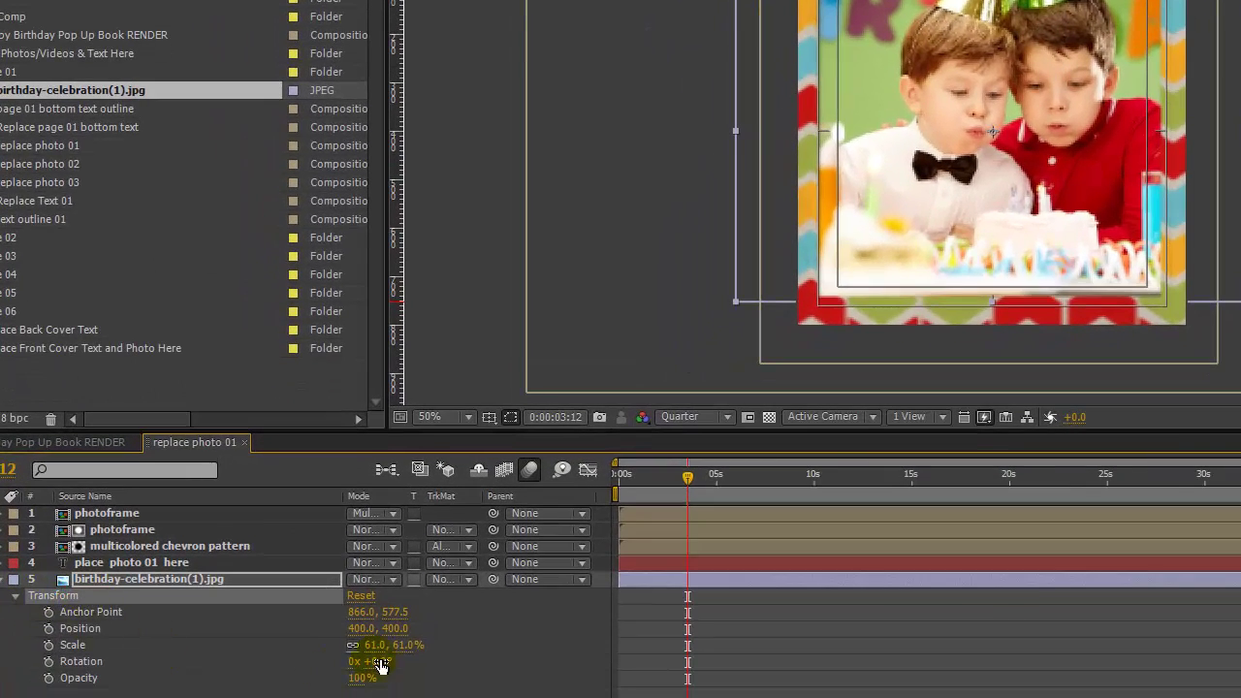
click(83, 628)
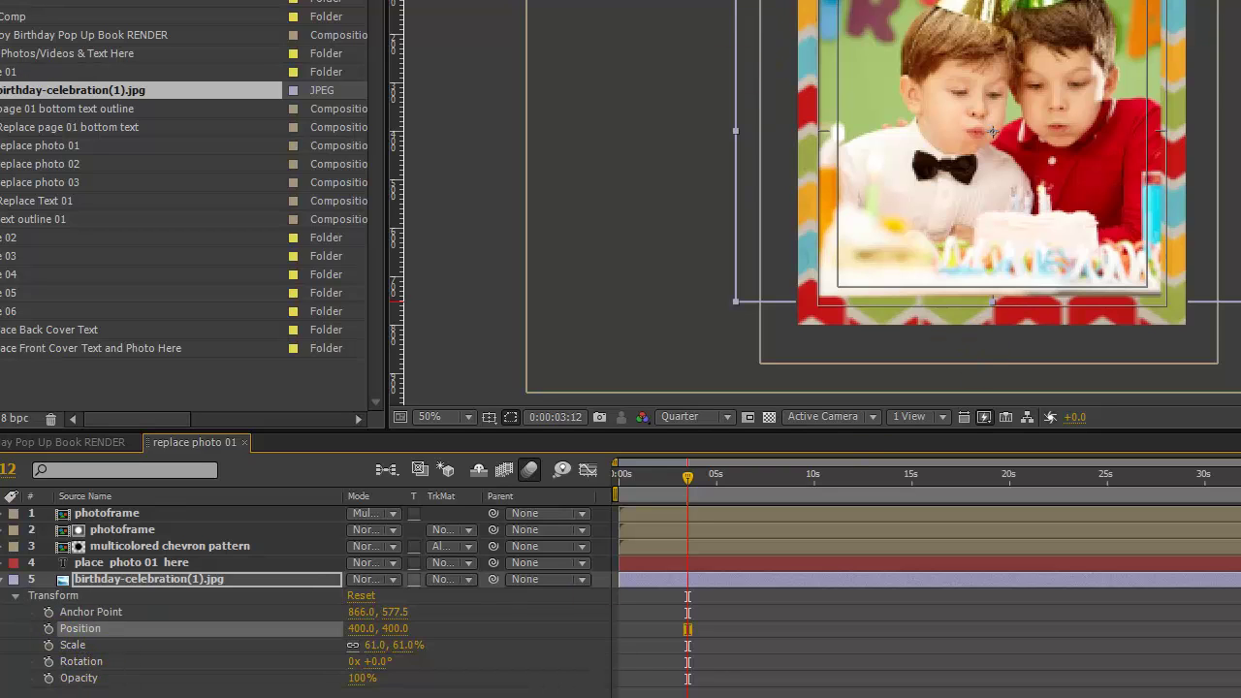
mouse_move(1036, 90)
mouse_down()
mouse_move(1025, 102)
mouse_move(1041, 93)
mouse_up()
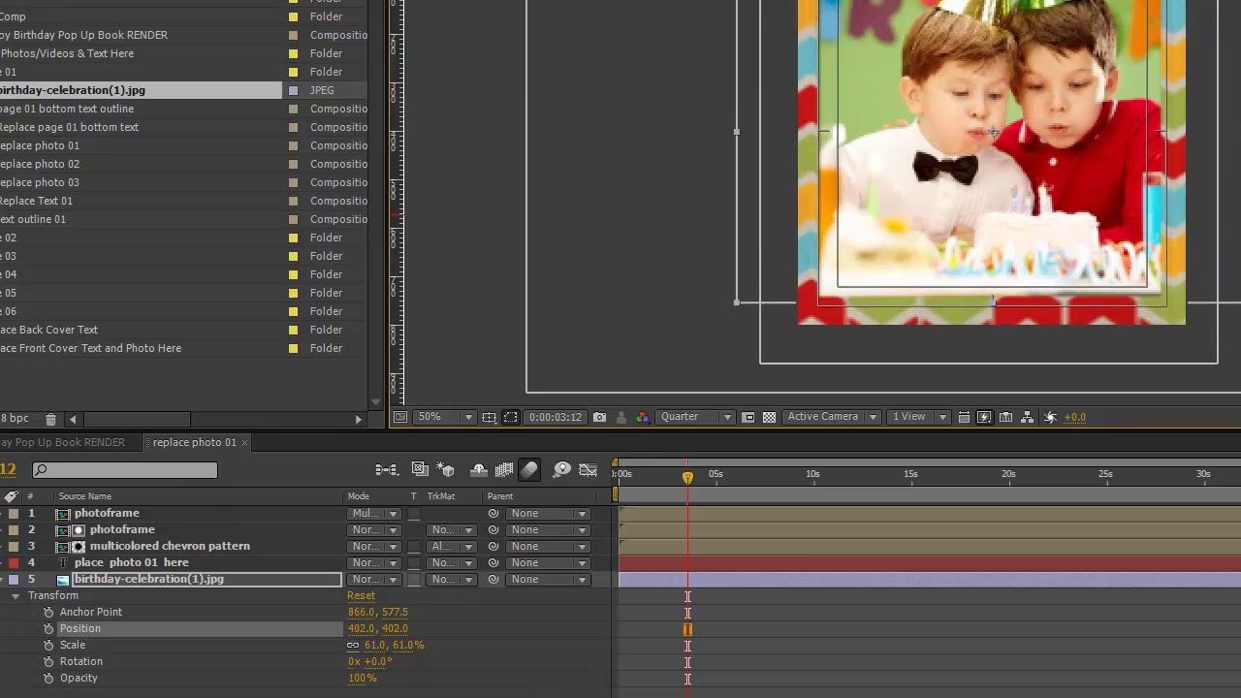
click(70, 165)
click(68, 201)
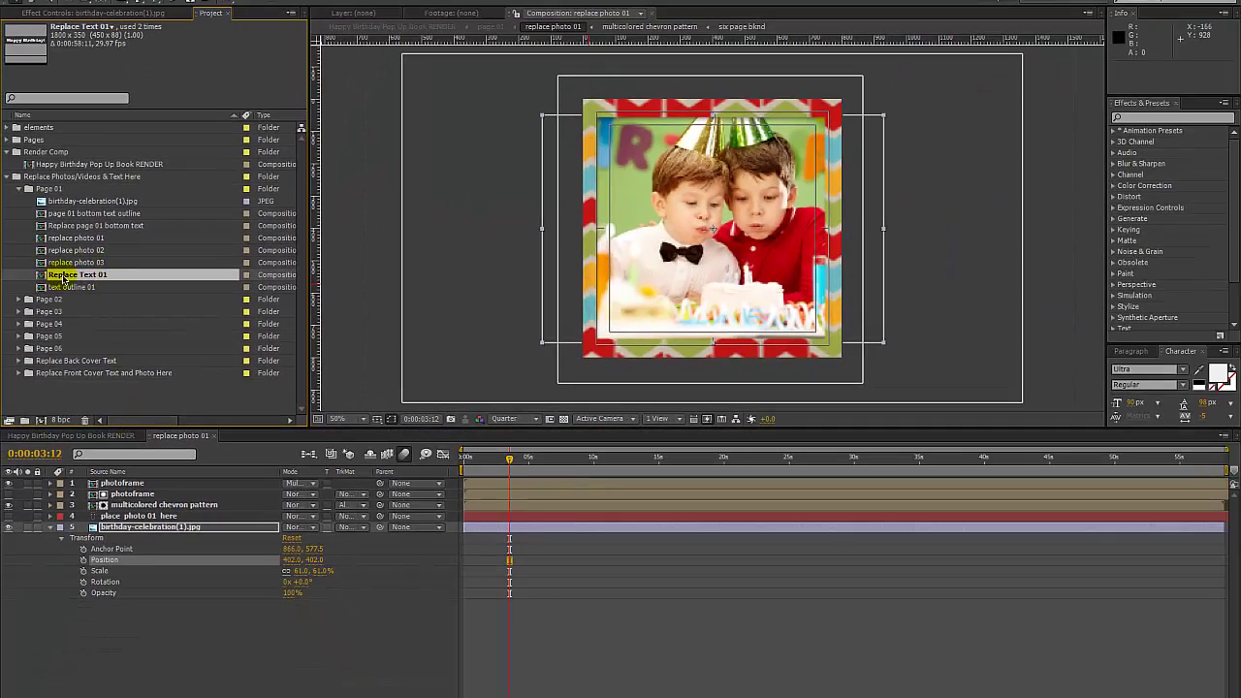
In Replace Text 01, replace the 'Happy Birthday!' text with 'Type Your Text'
double_click(78, 278)
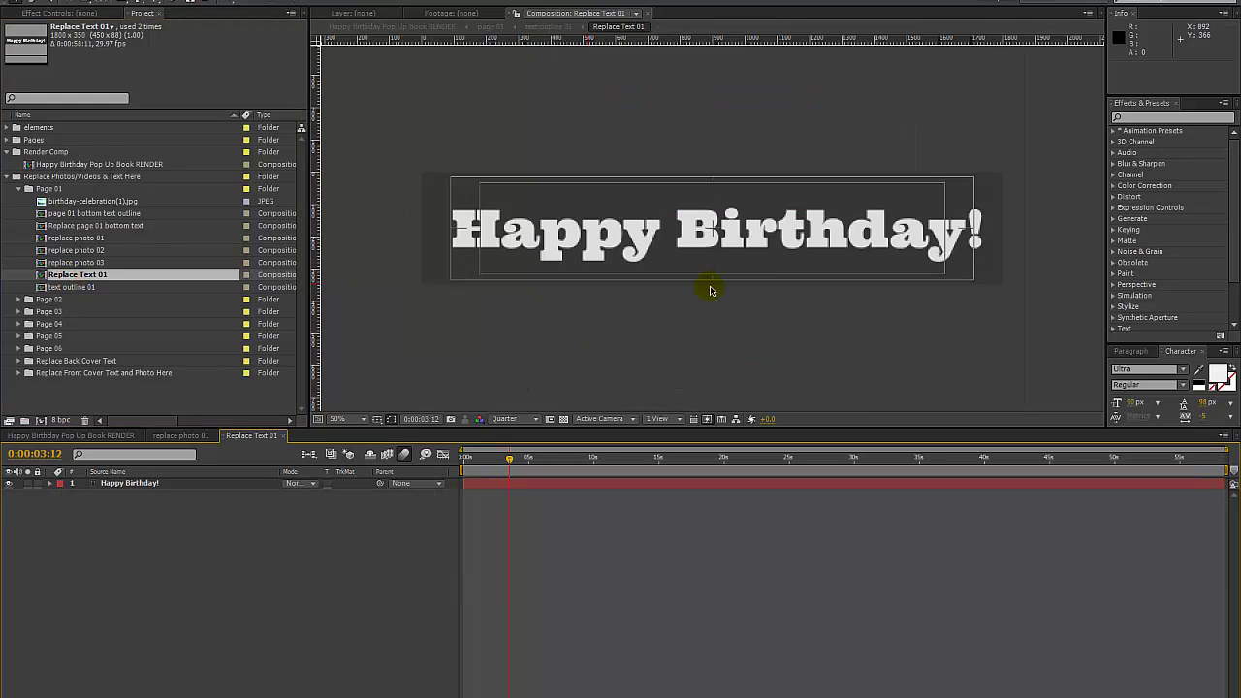
click(110, 436)
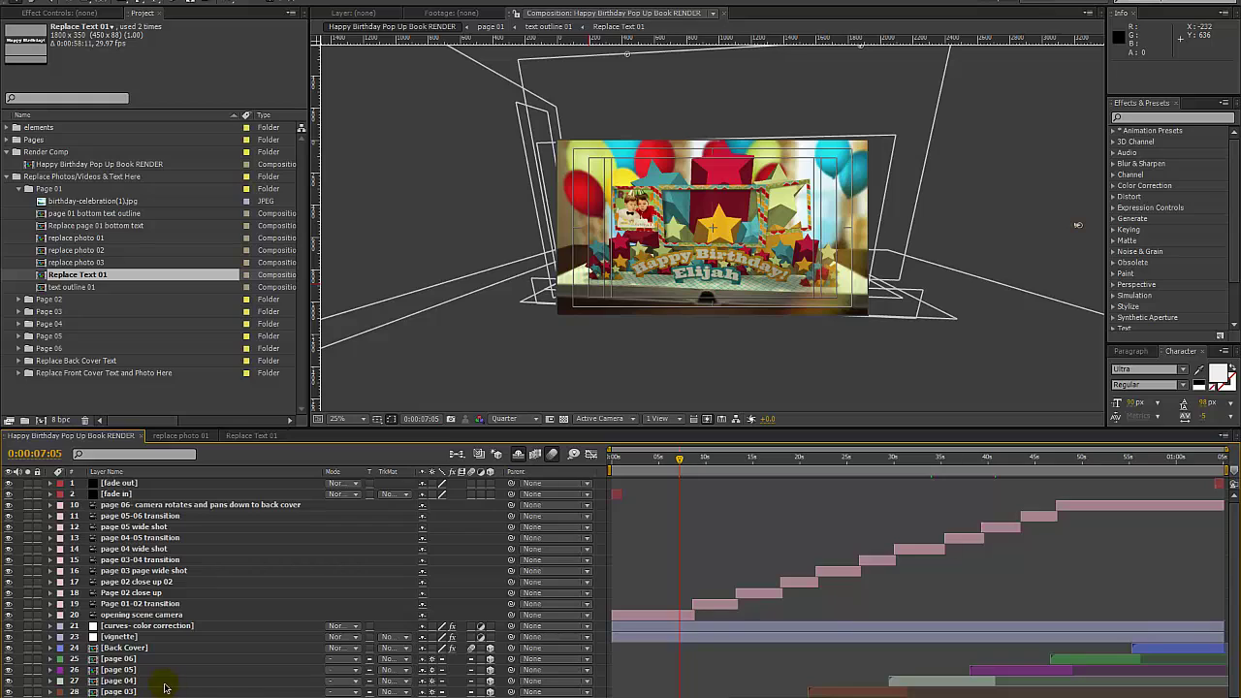
scroll(165, 689, down, 1)
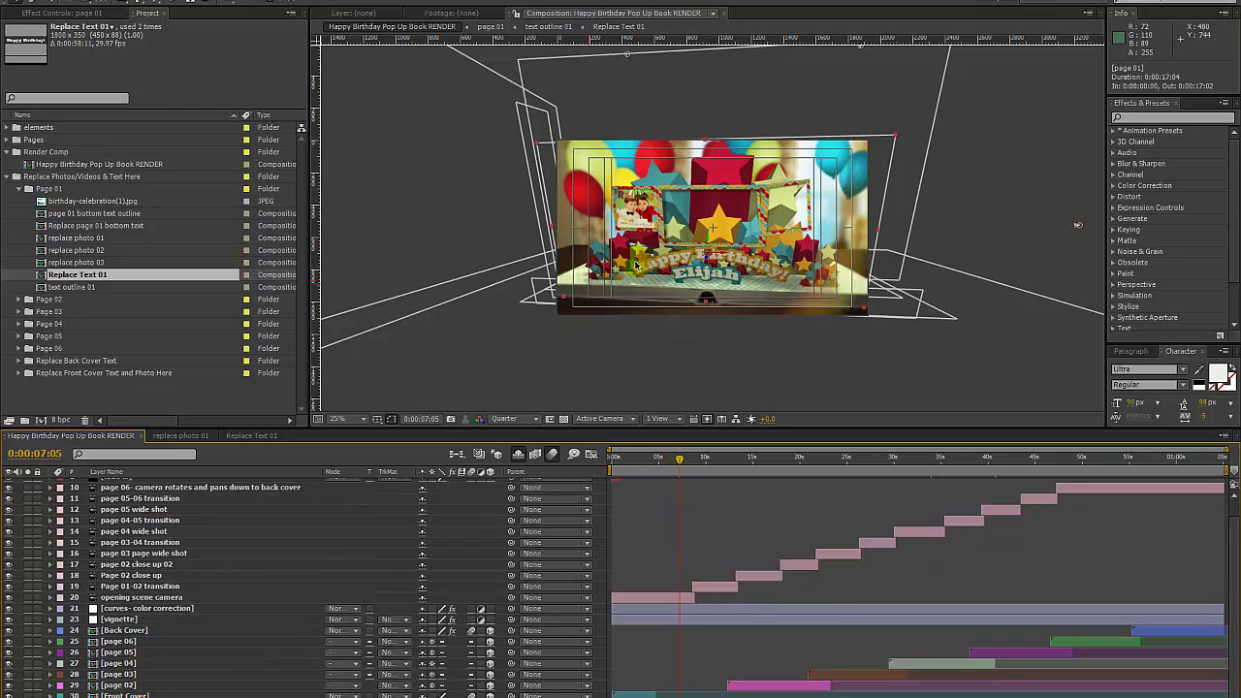
click(253, 436)
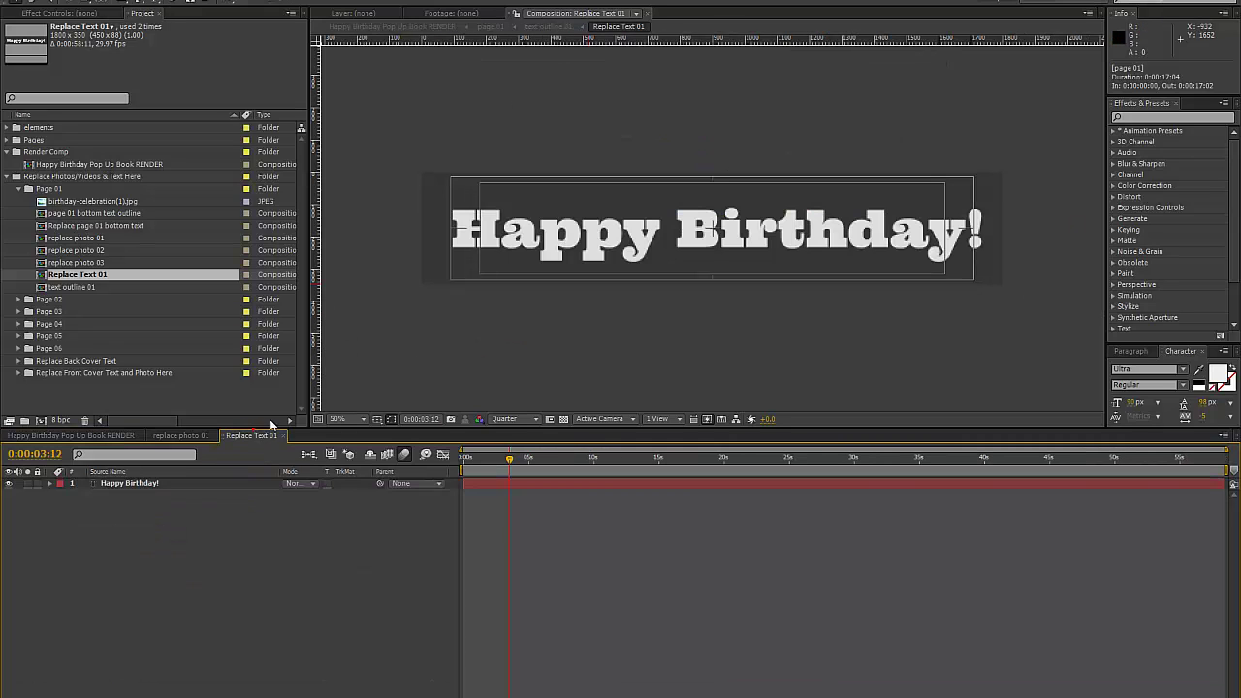
click(129, 483)
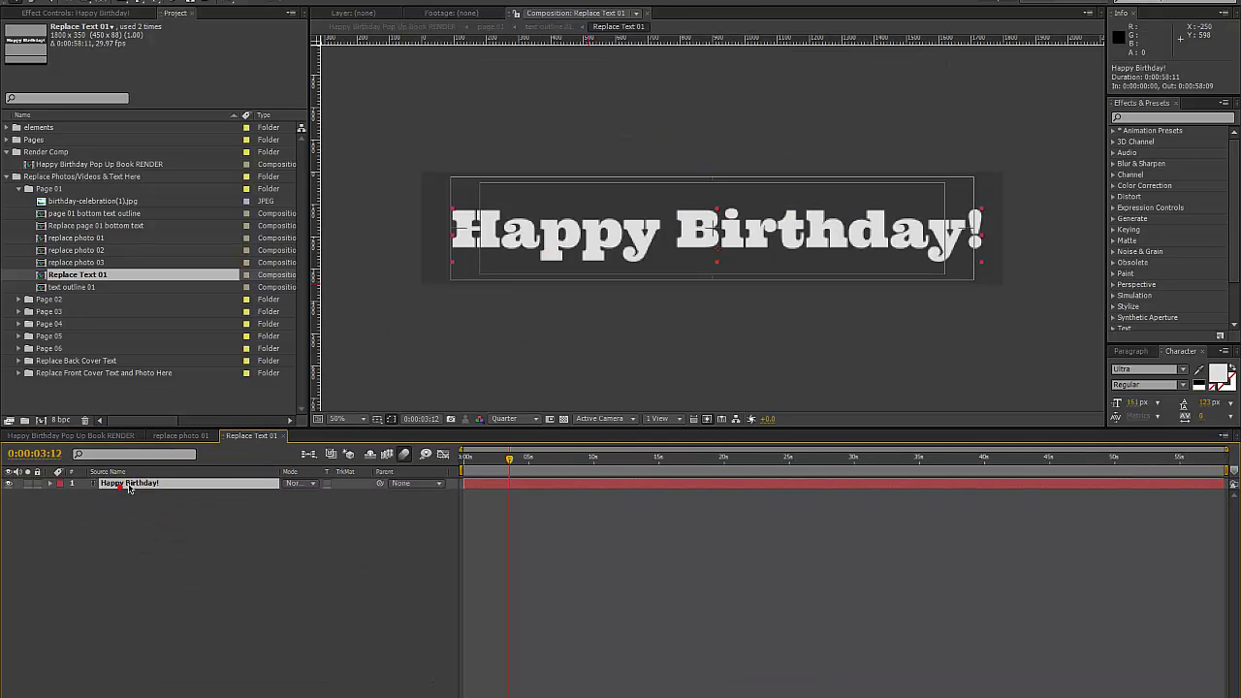
double_click(129, 484)
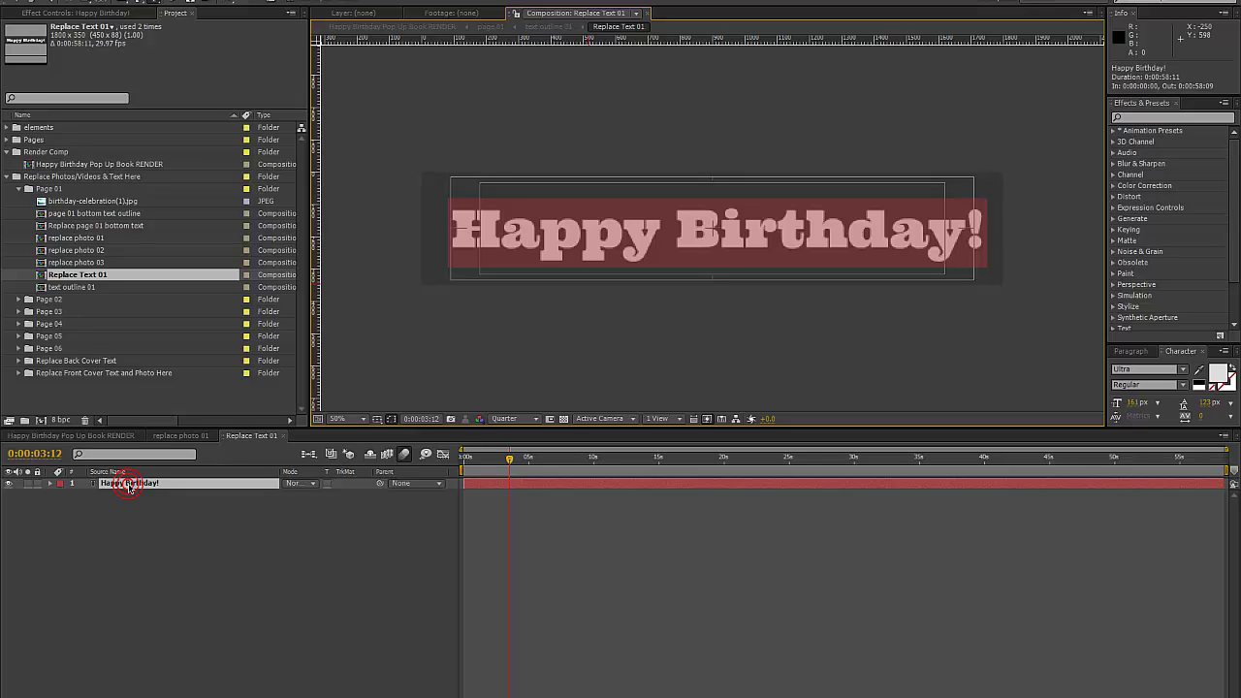
text(Type Your)
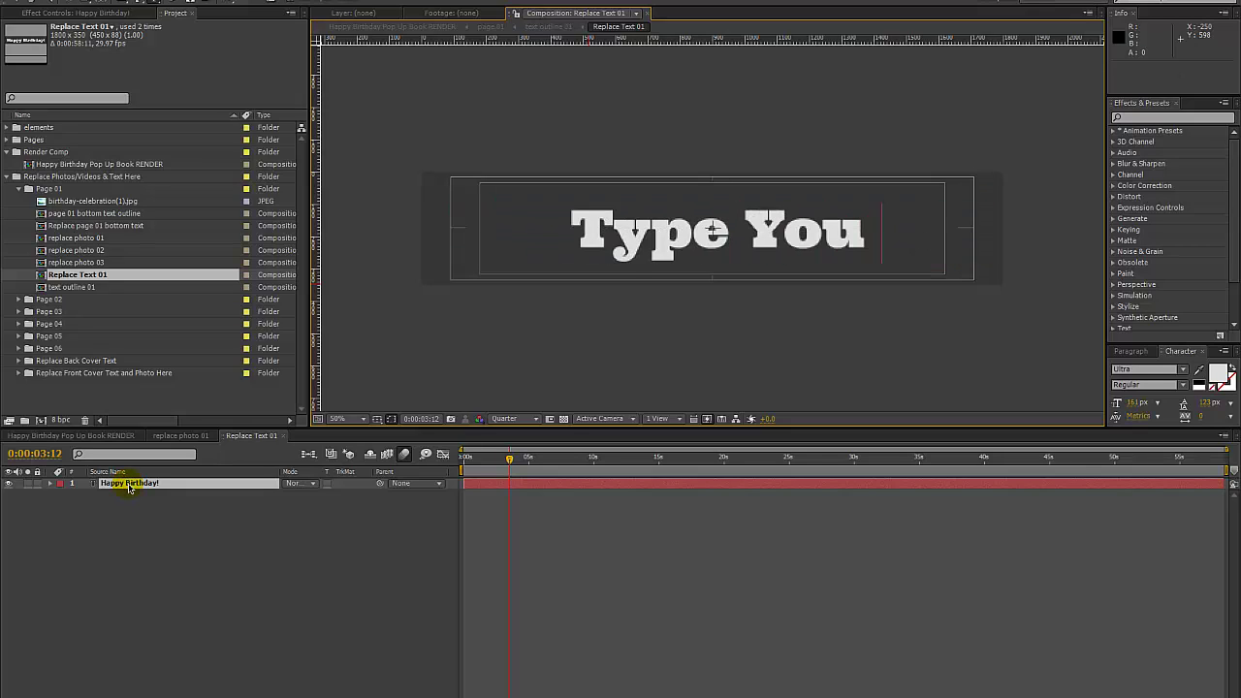
text( Text)
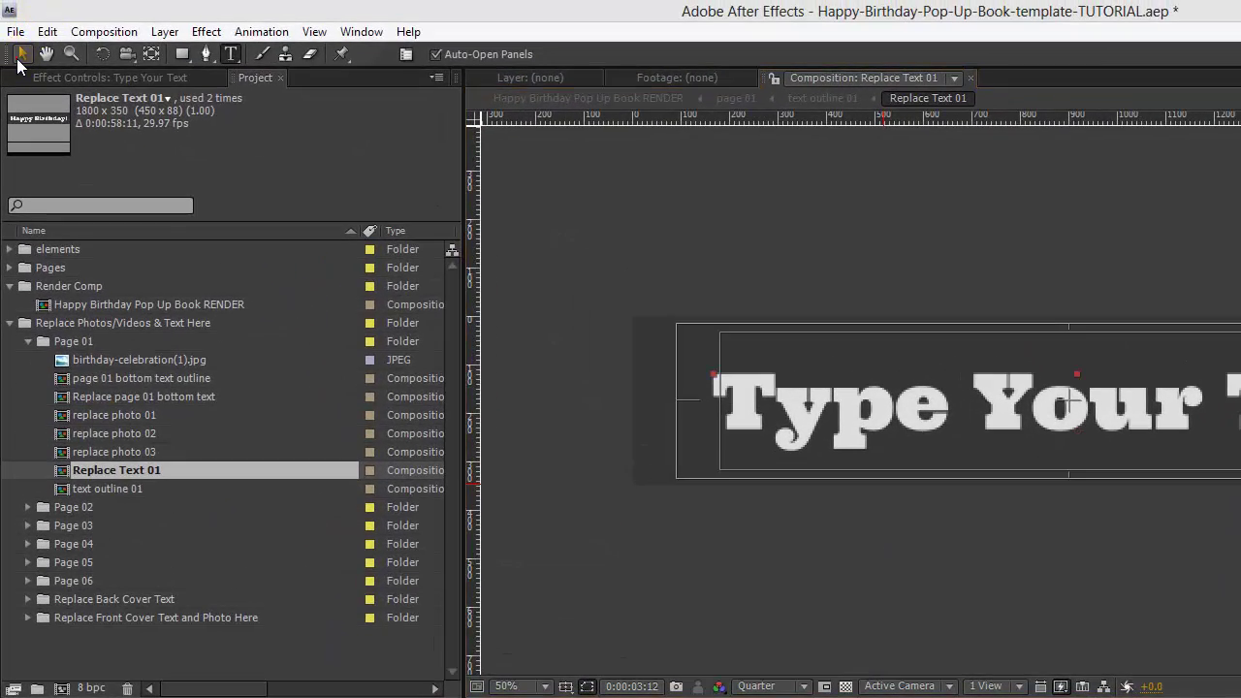
click(22, 54)
Set preview resolution to Half, enlarge the Character panel, and inspect the Ultra font and fill colour unchanged
click(771, 686)
click(776, 697)
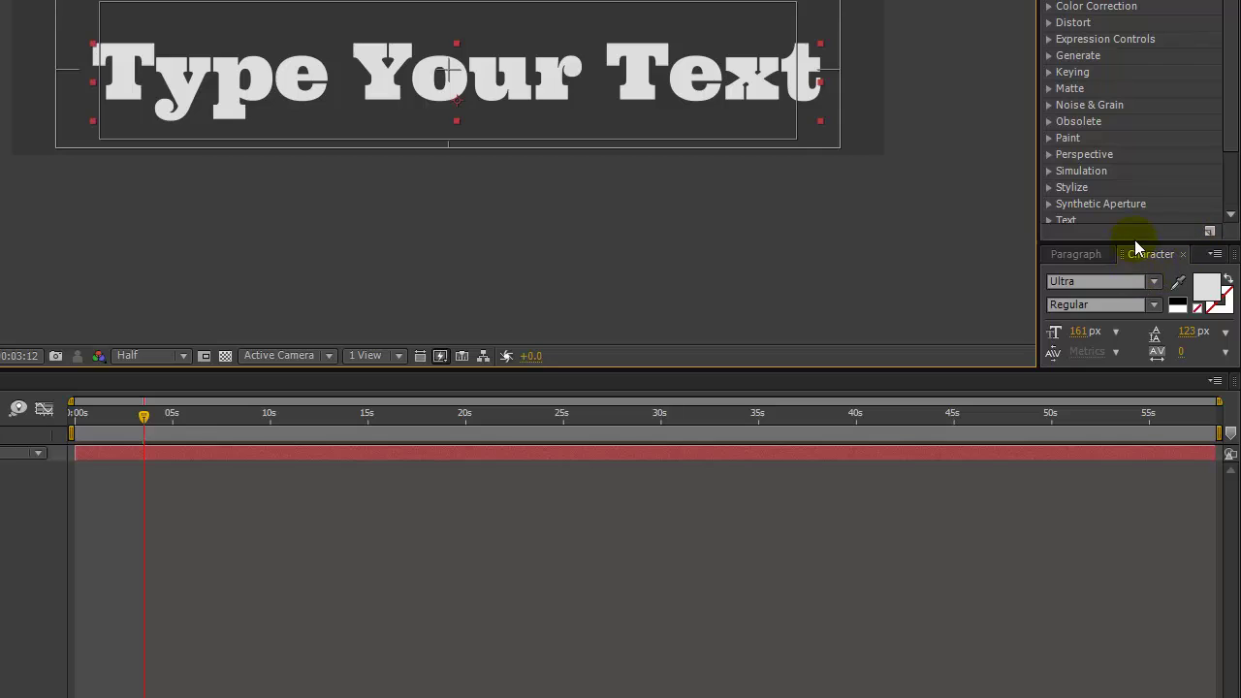
drag(1150, 255, 1139, 76)
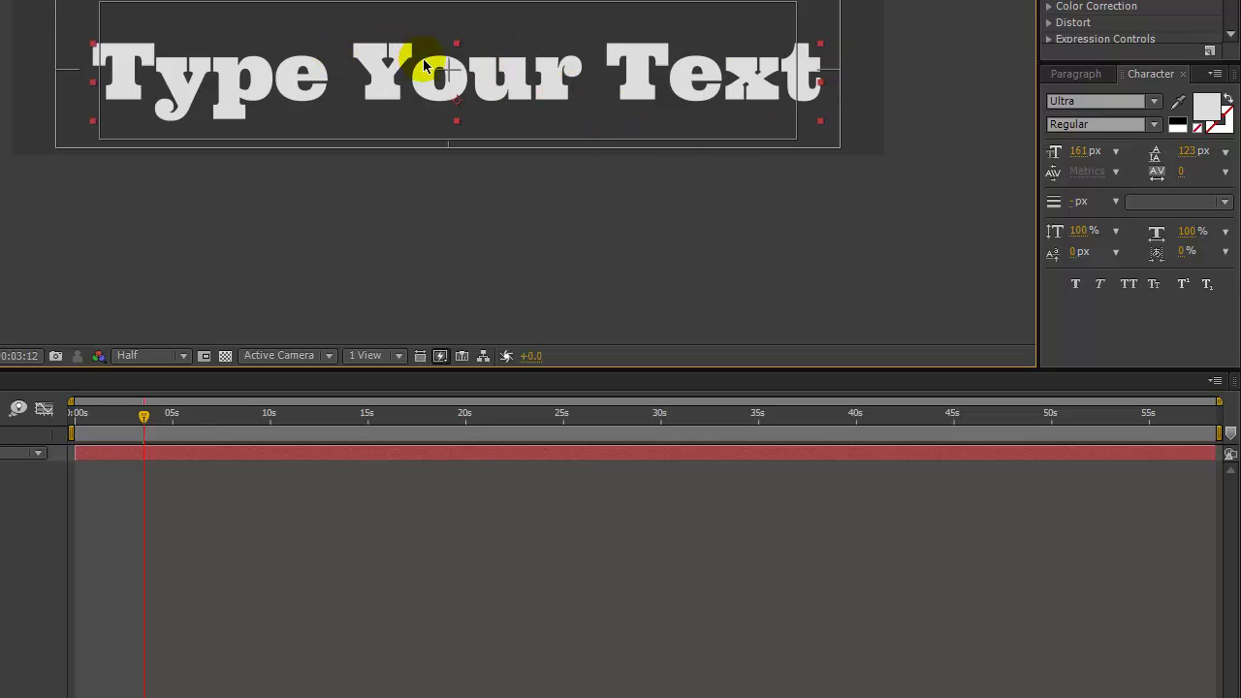
click(1143, 104)
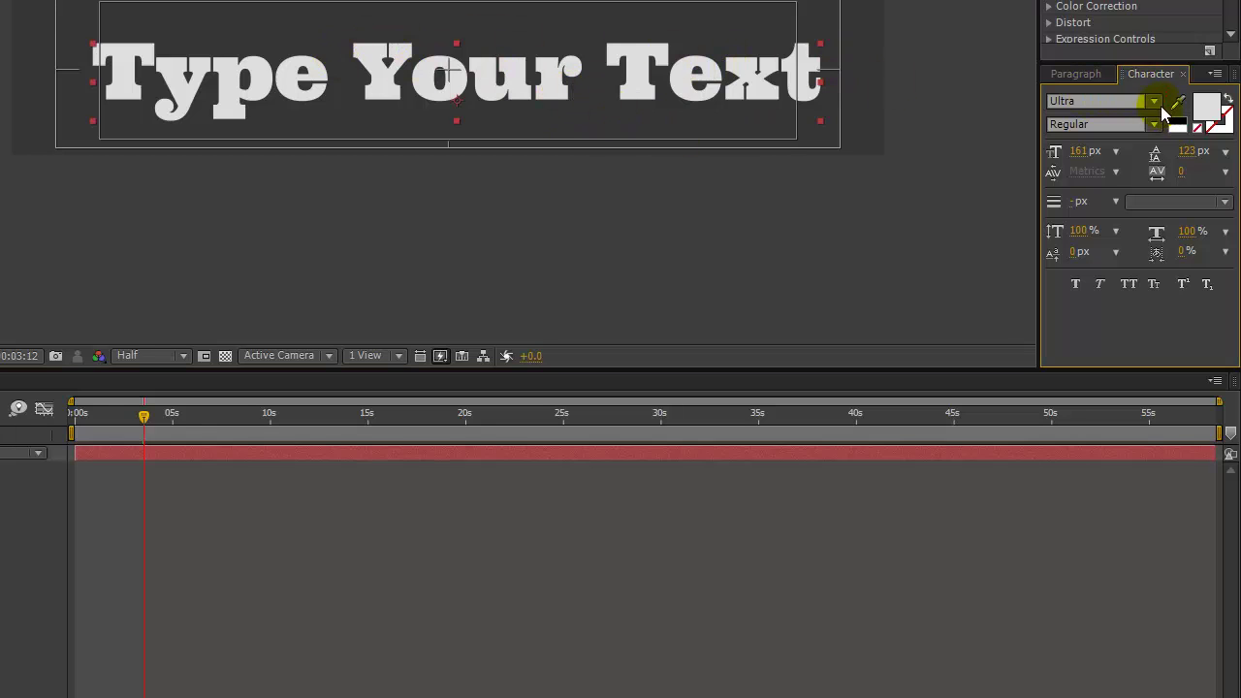
double_click(1156, 103)
click(1156, 103)
click(1156, 102)
click(1156, 103)
click(1171, 90)
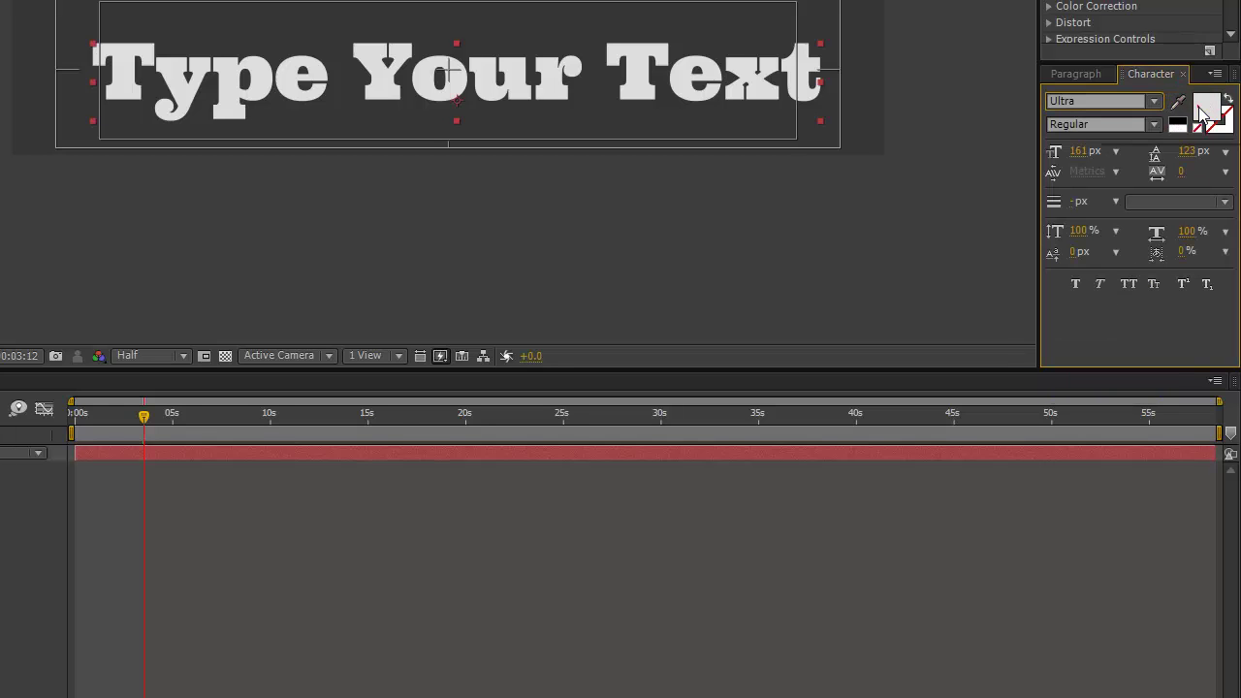
click(1203, 114)
click(748, 66)
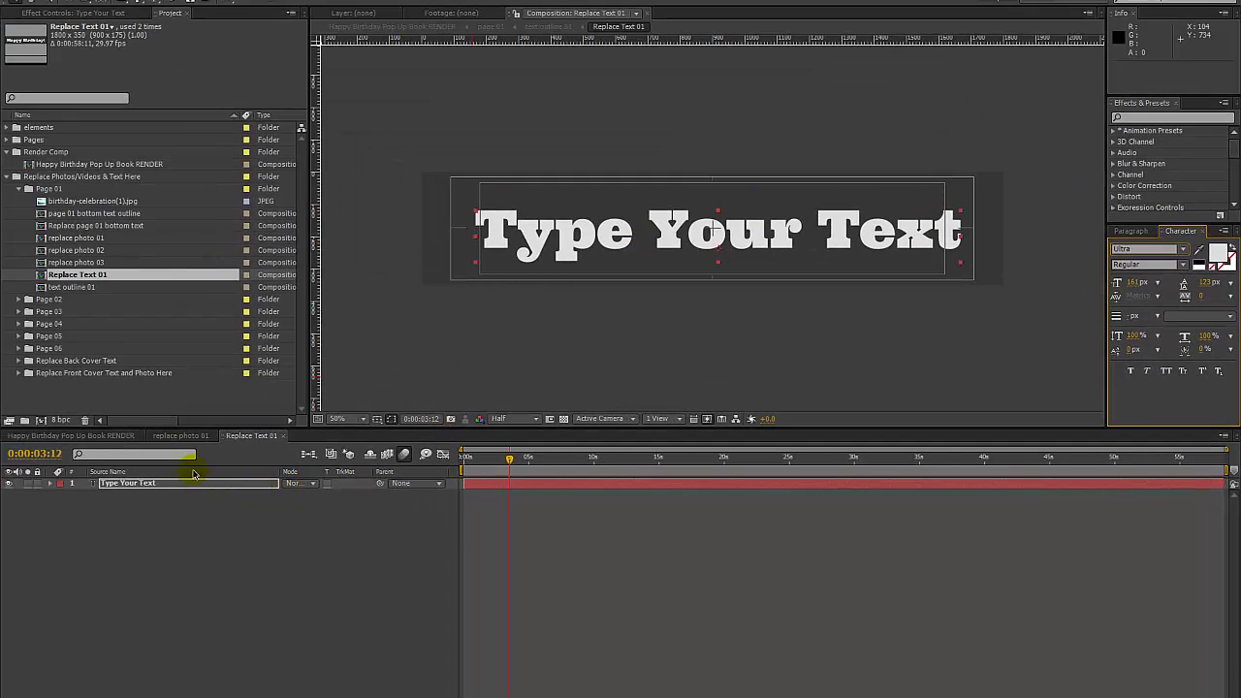
click(15, 262)
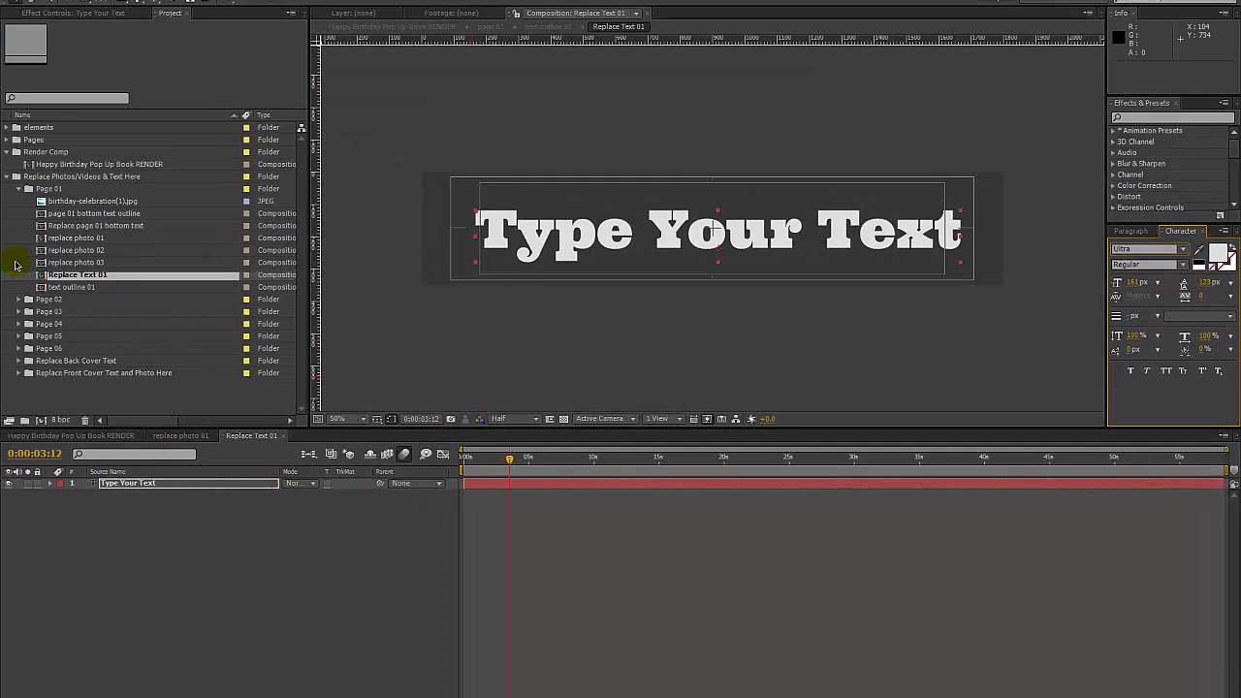
View the RENDER composition zoomed to 50% at Half resolution
click(124, 436)
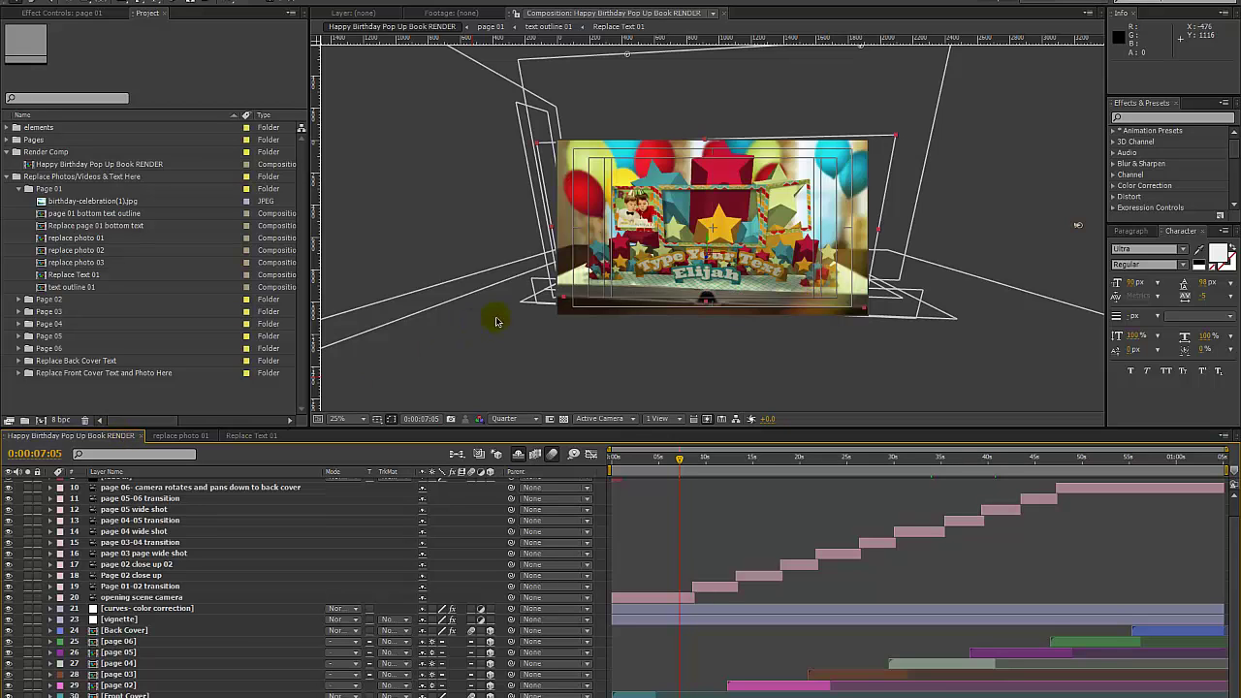
key(period)
key(period)
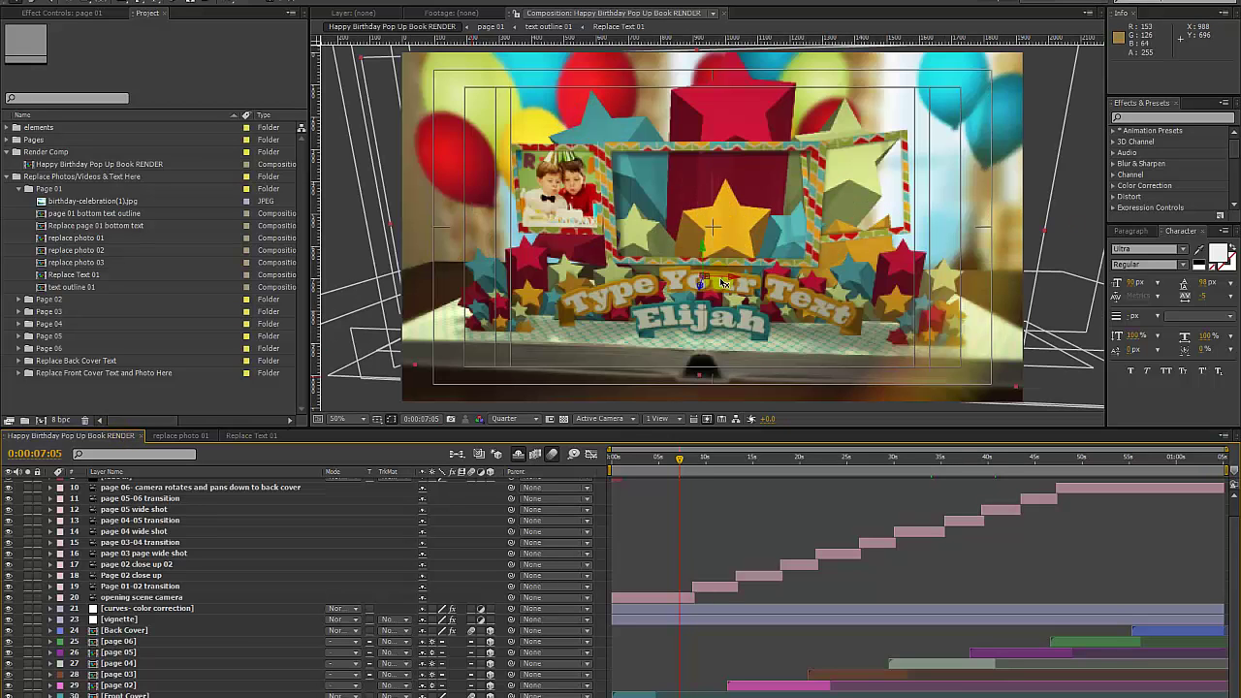
click(521, 419)
click(519, 463)
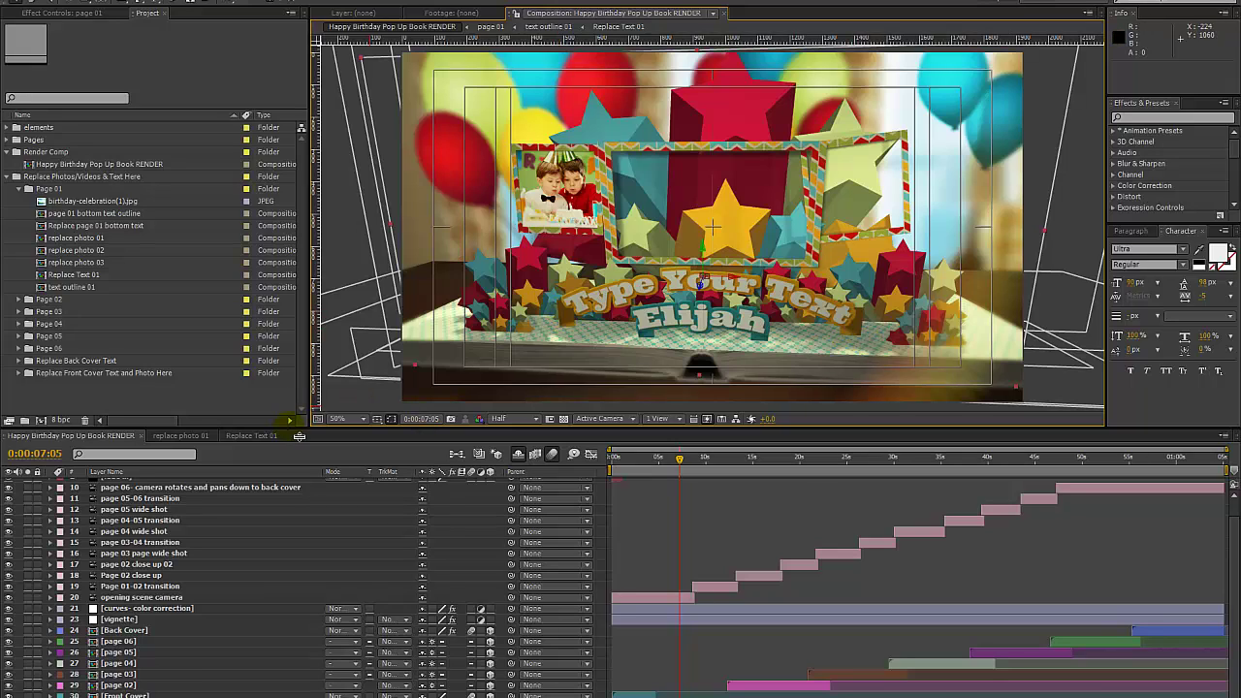
click(44, 190)
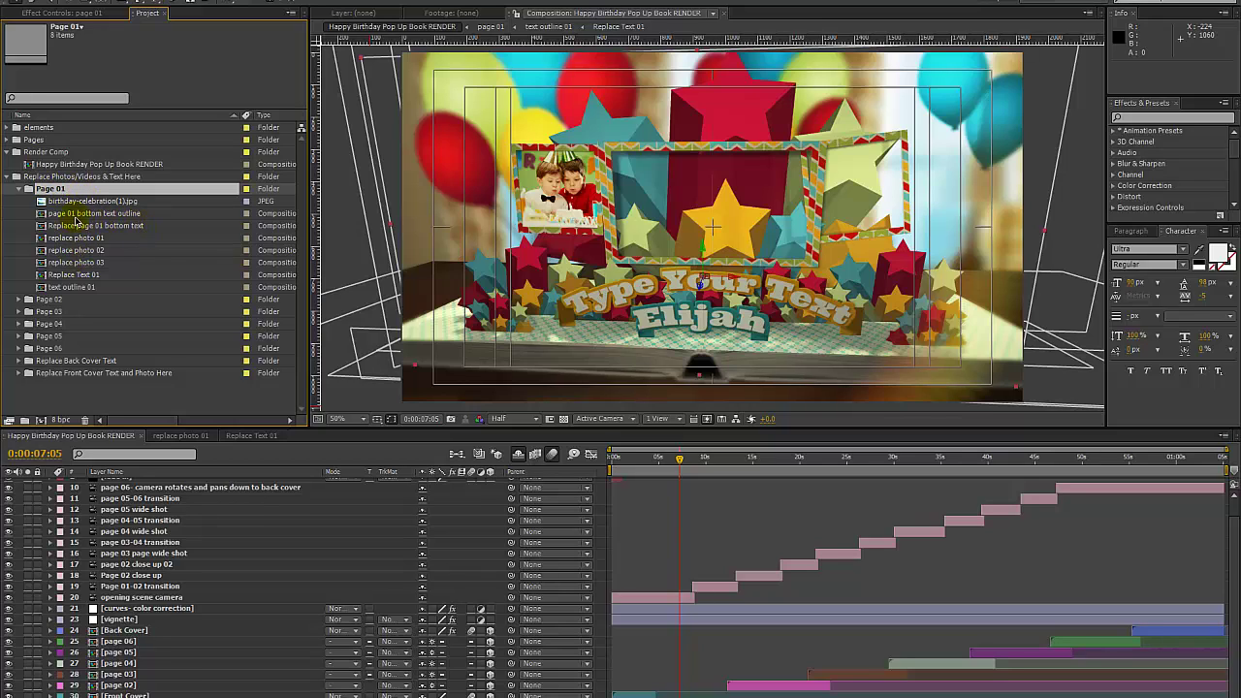
Open text outline 01 and shift the text bottom and text bottom 2 gold tabs inward
click(86, 289)
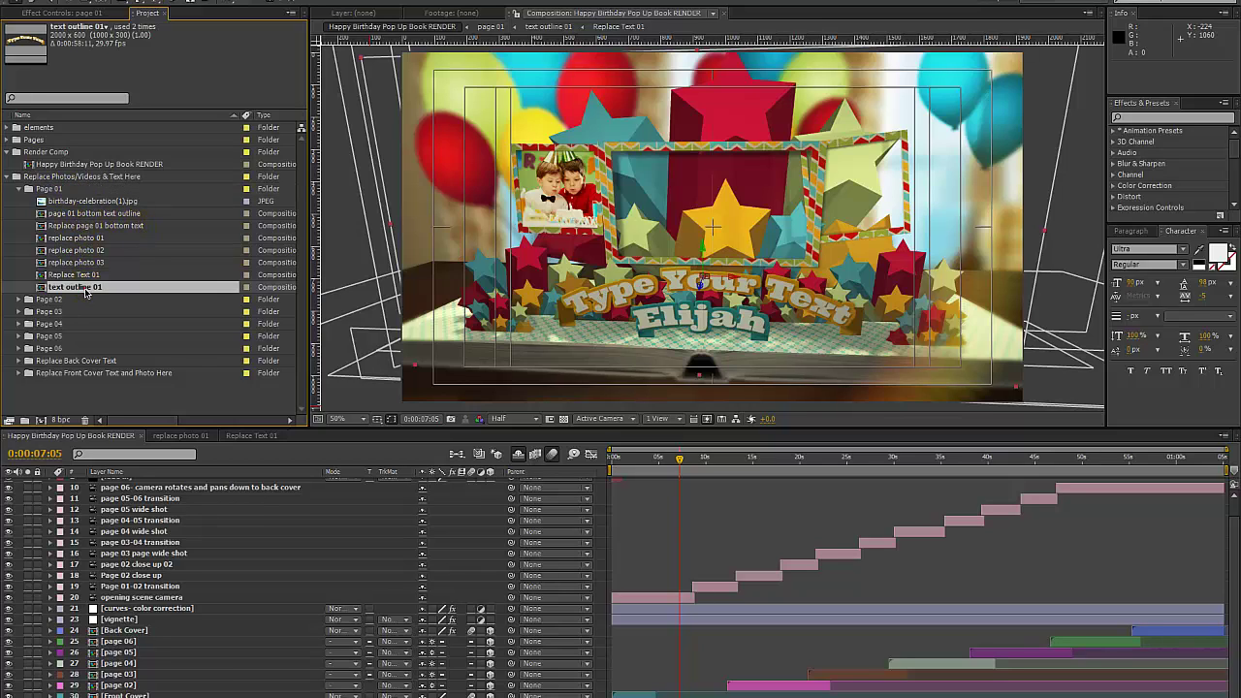
double_click(84, 291)
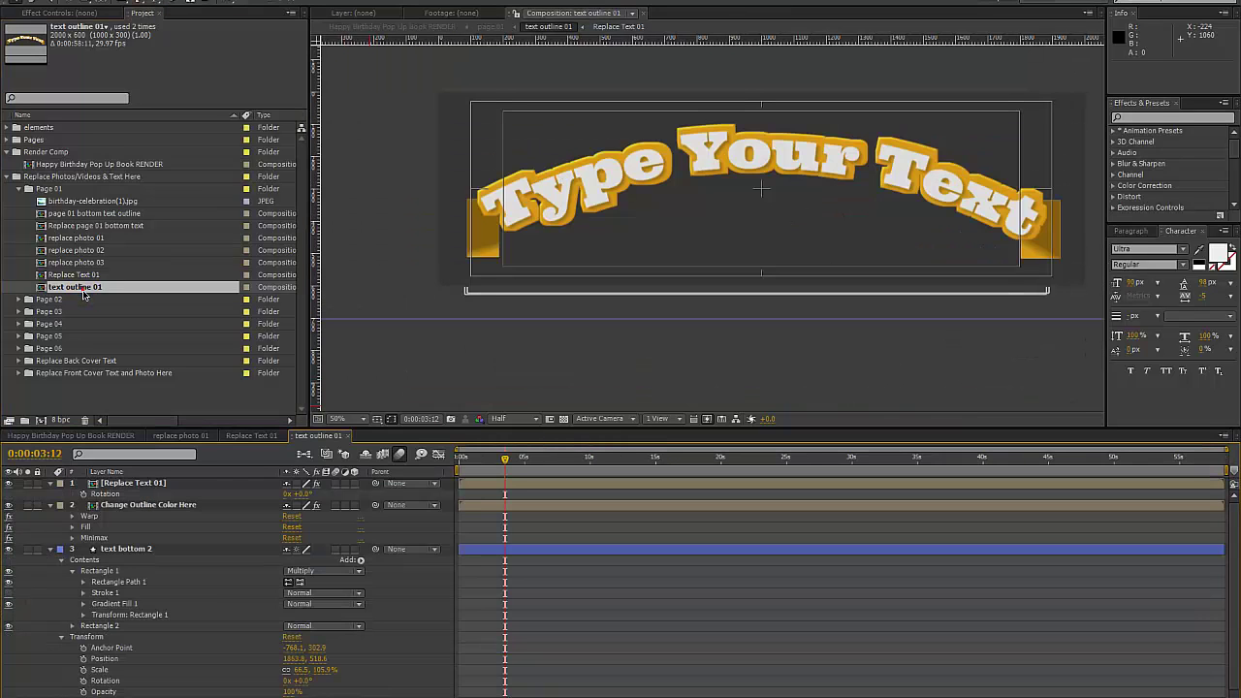
click(569, 264)
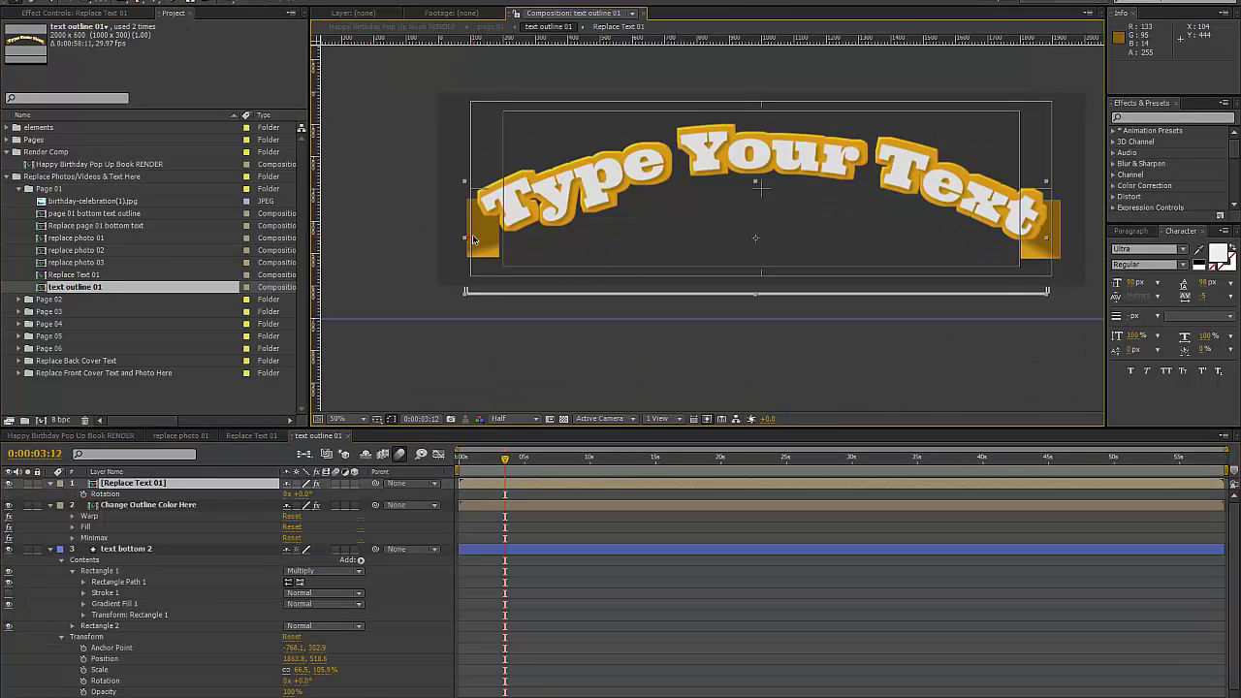
key(ctrl+a)
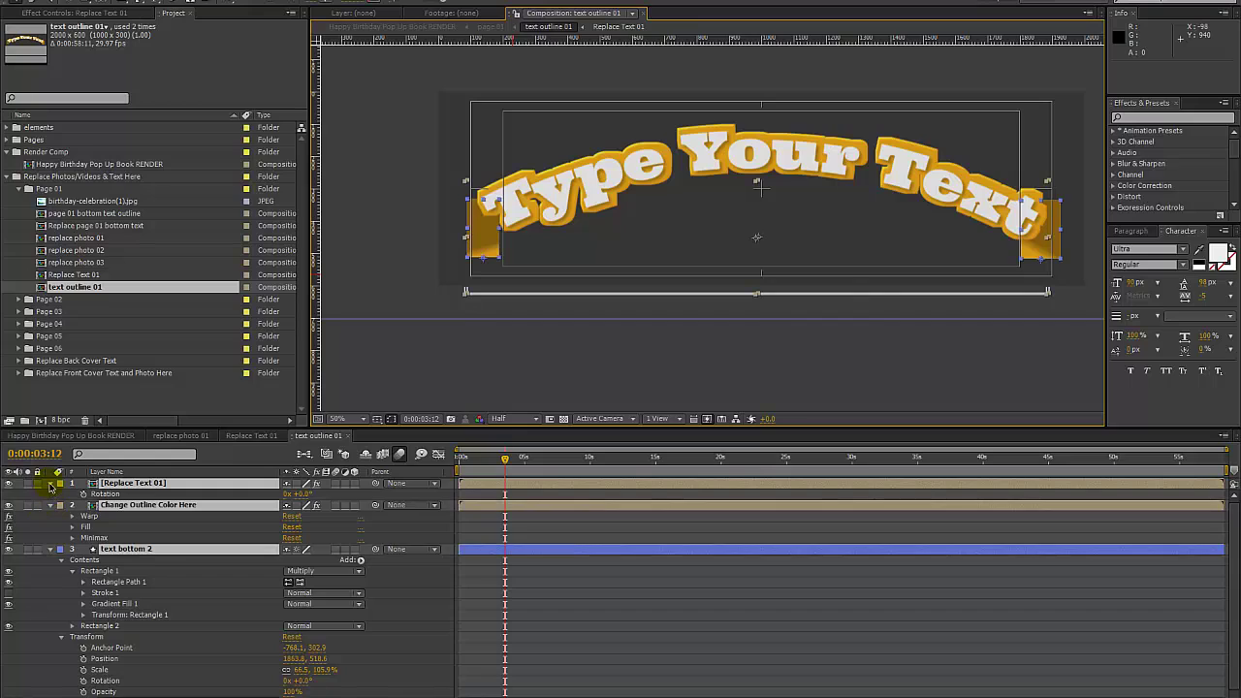
key(ctrl+grave)
click(146, 607)
click(131, 516)
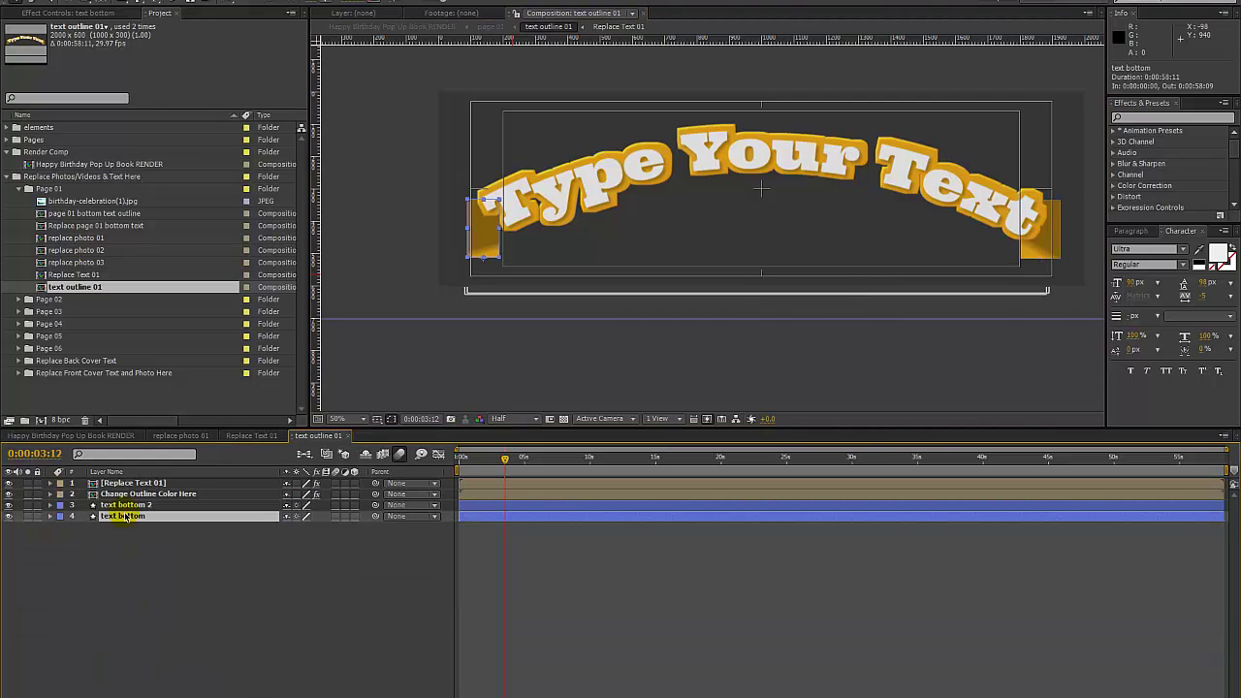
drag(481, 229, 515, 228)
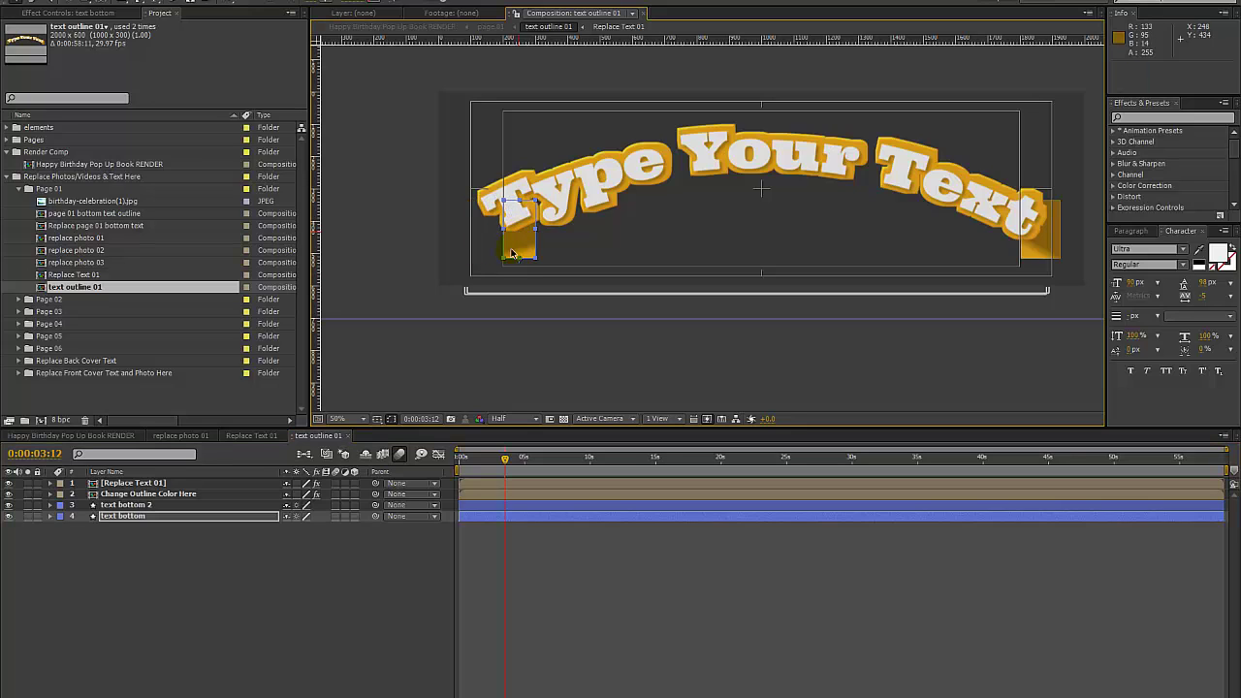
click(161, 505)
drag(1036, 249, 1011, 255)
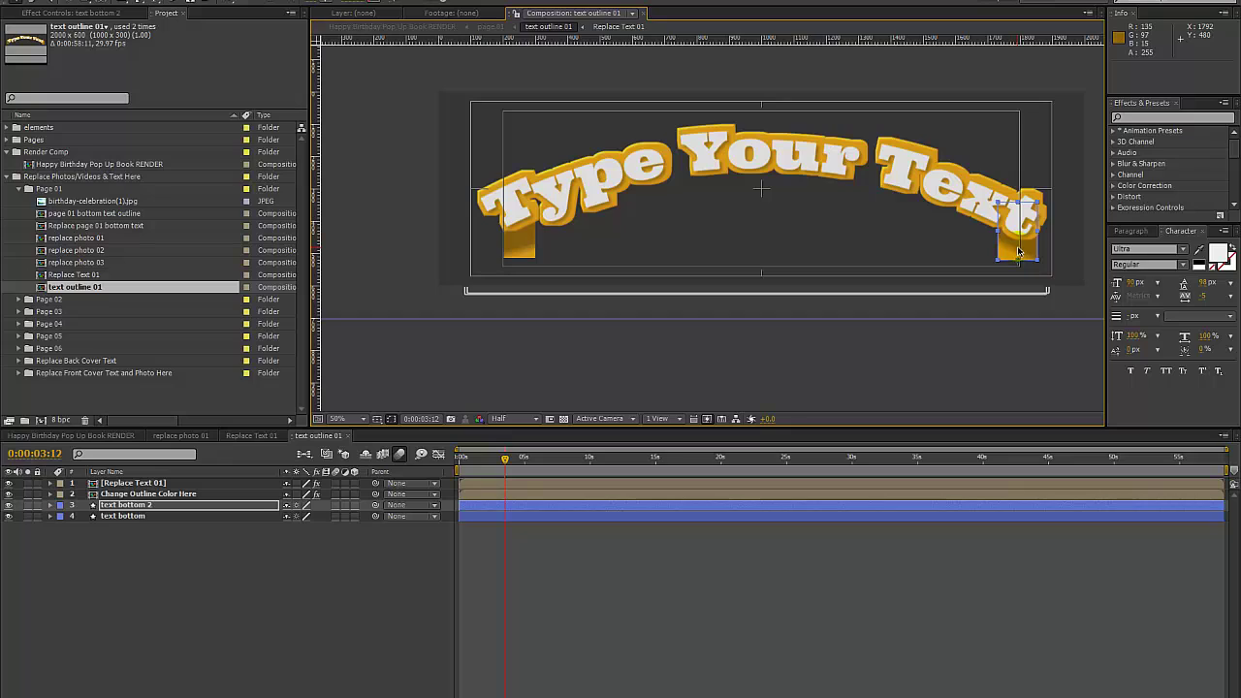
click(138, 495)
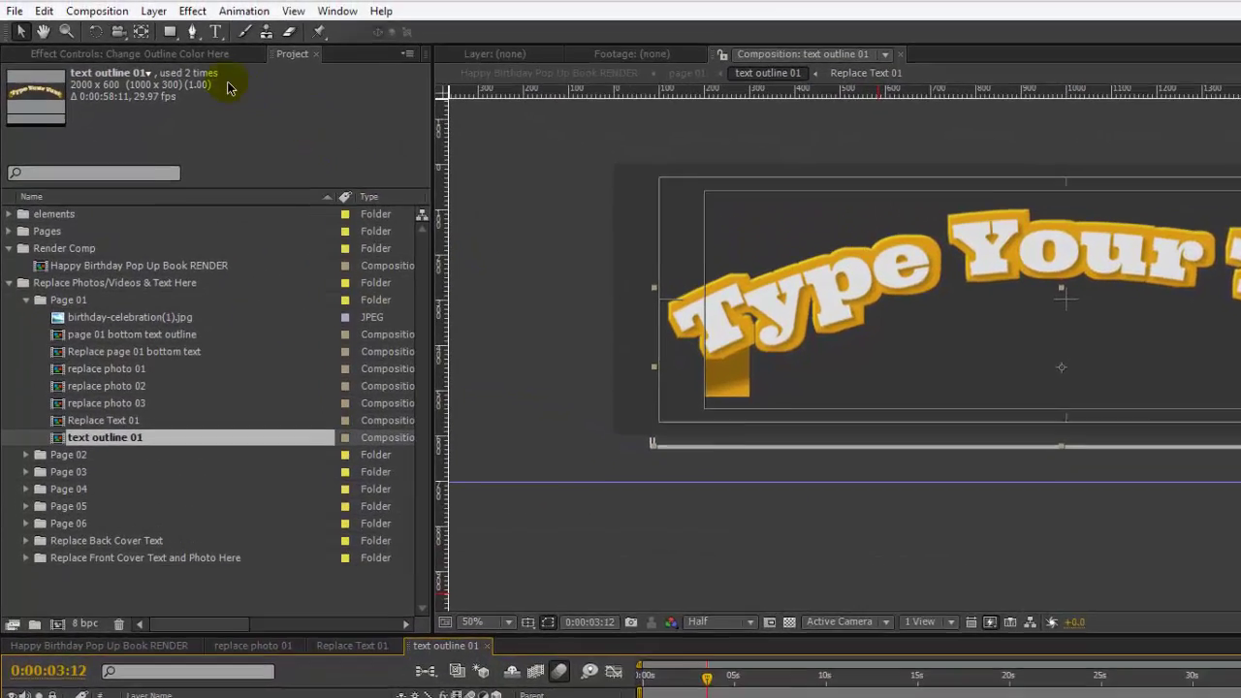
Change the Change Outline Color Here Fill colour to blue 276C86, then return to the RENDER comp
click(129, 12)
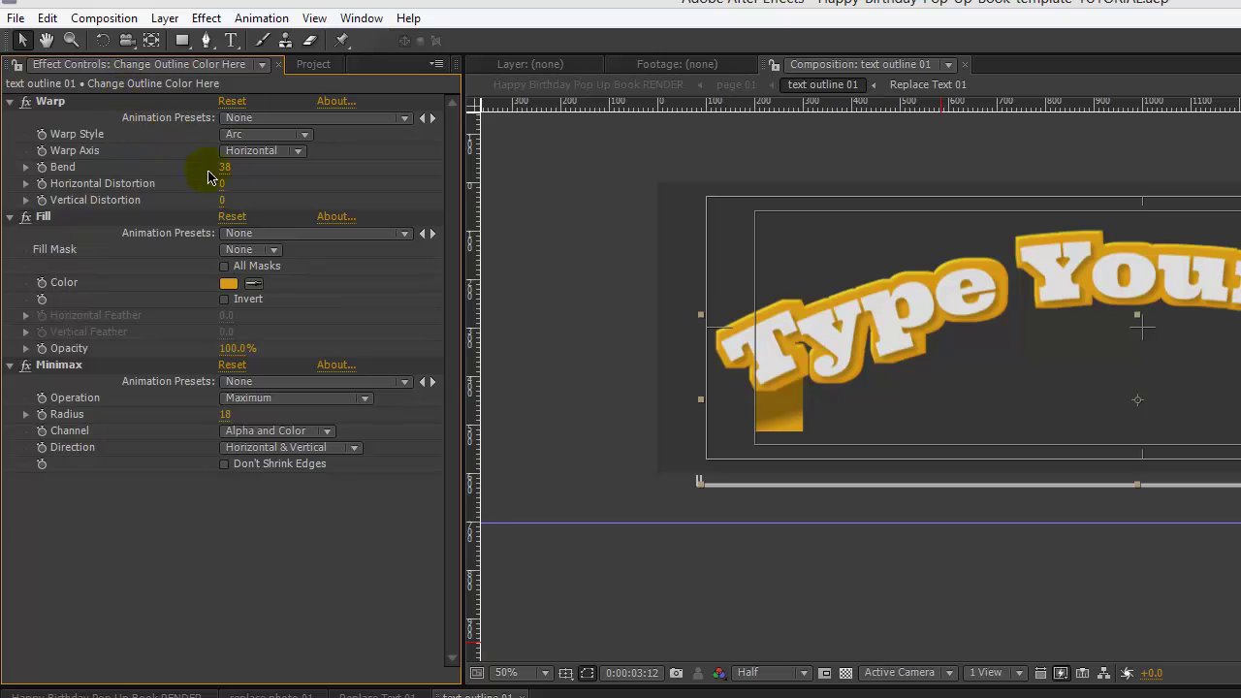
click(61, 223)
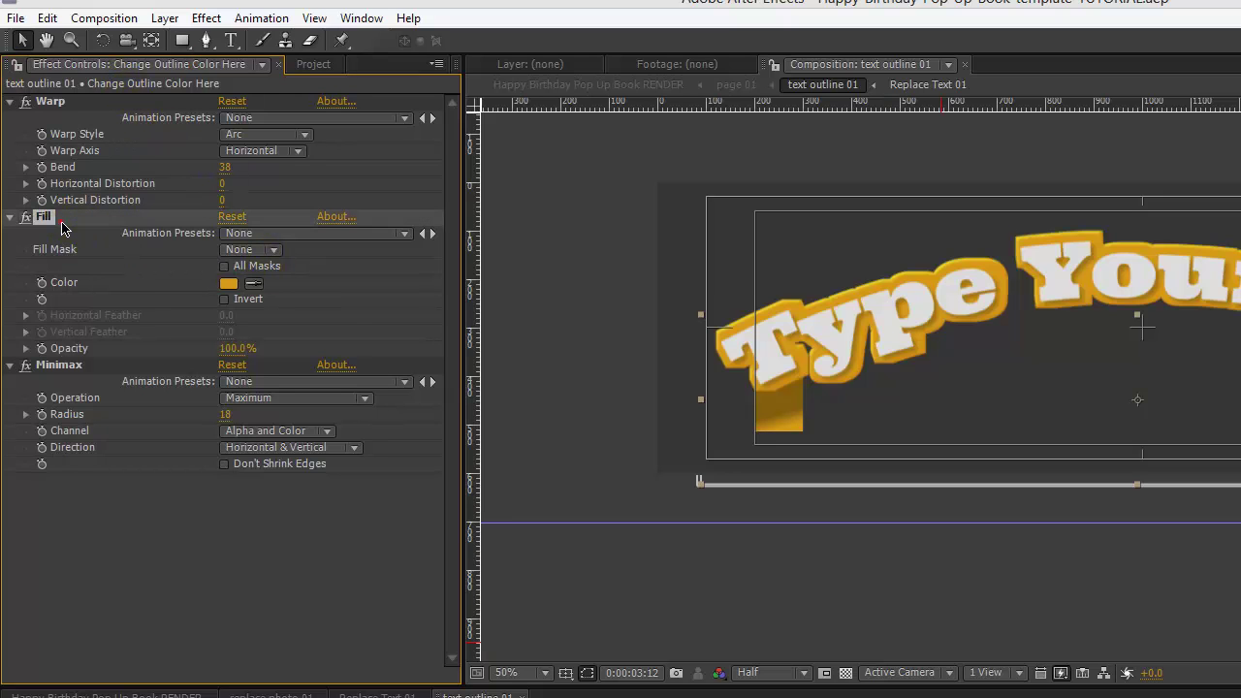
click(228, 283)
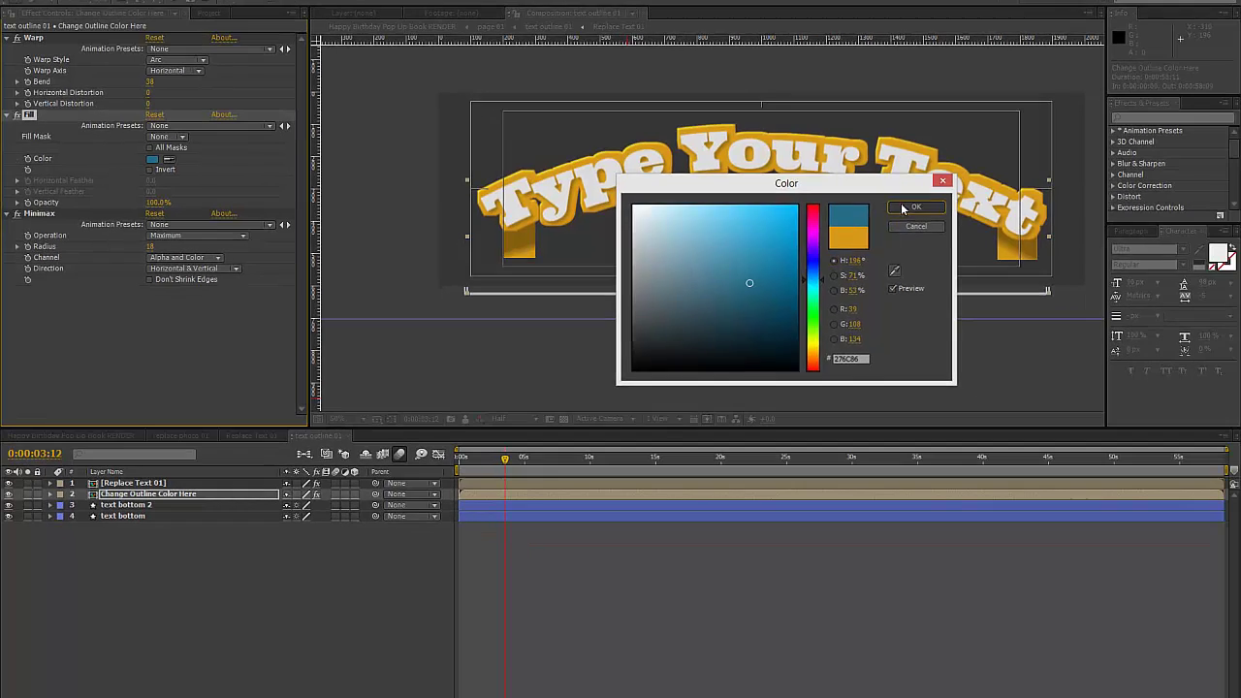
click(1084, 261)
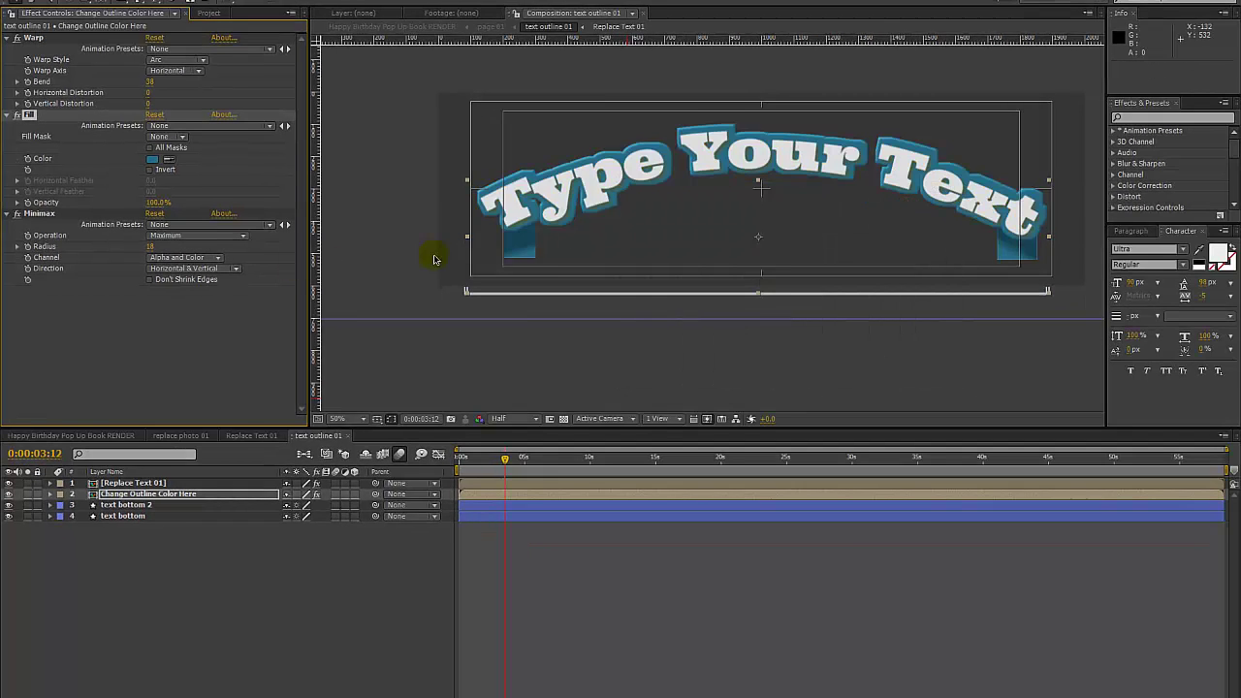
click(113, 483)
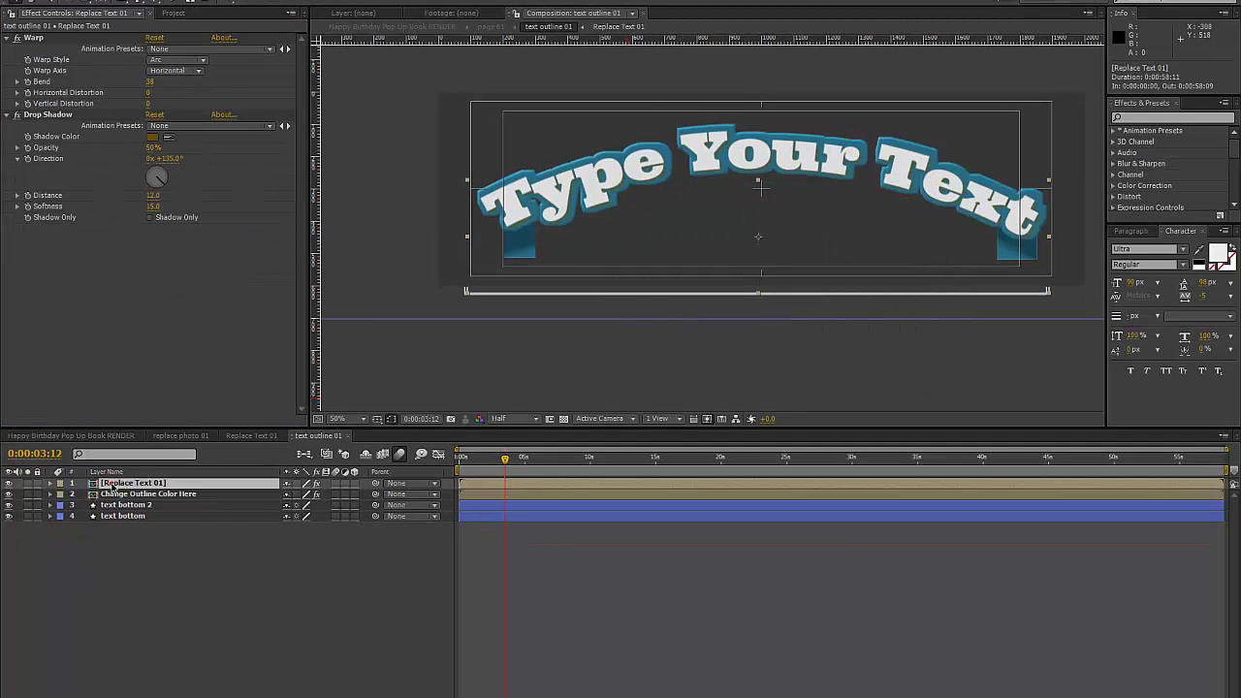
click(64, 116)
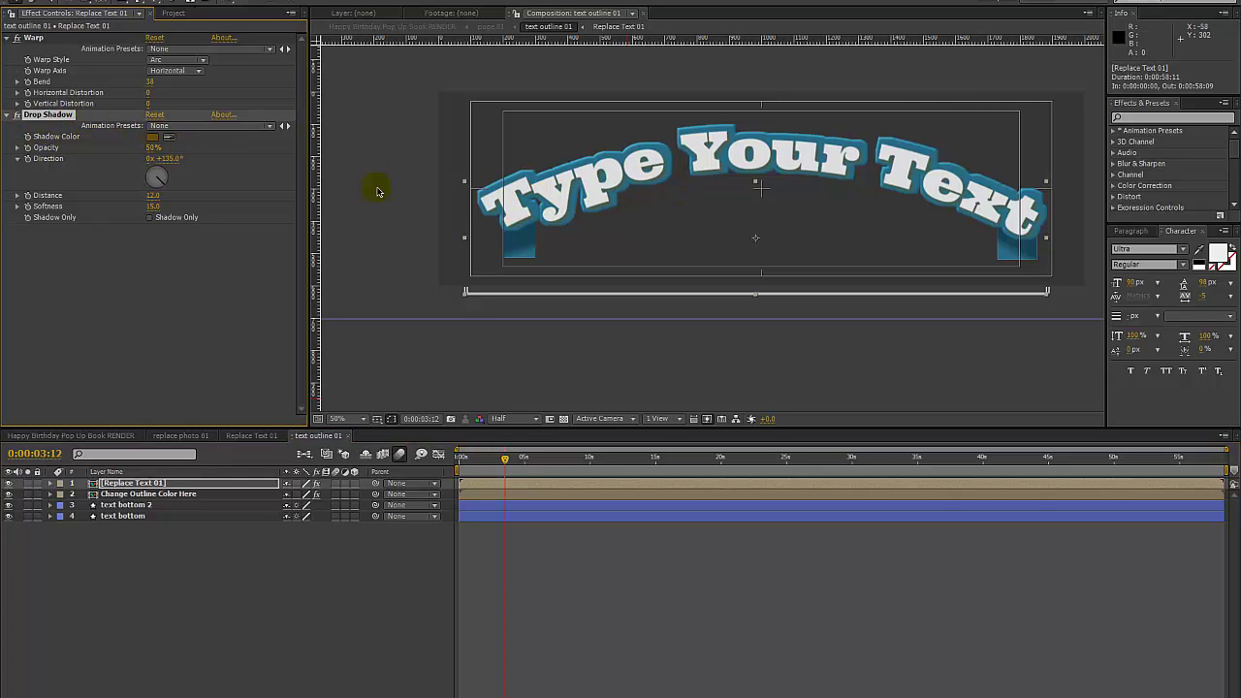
click(388, 26)
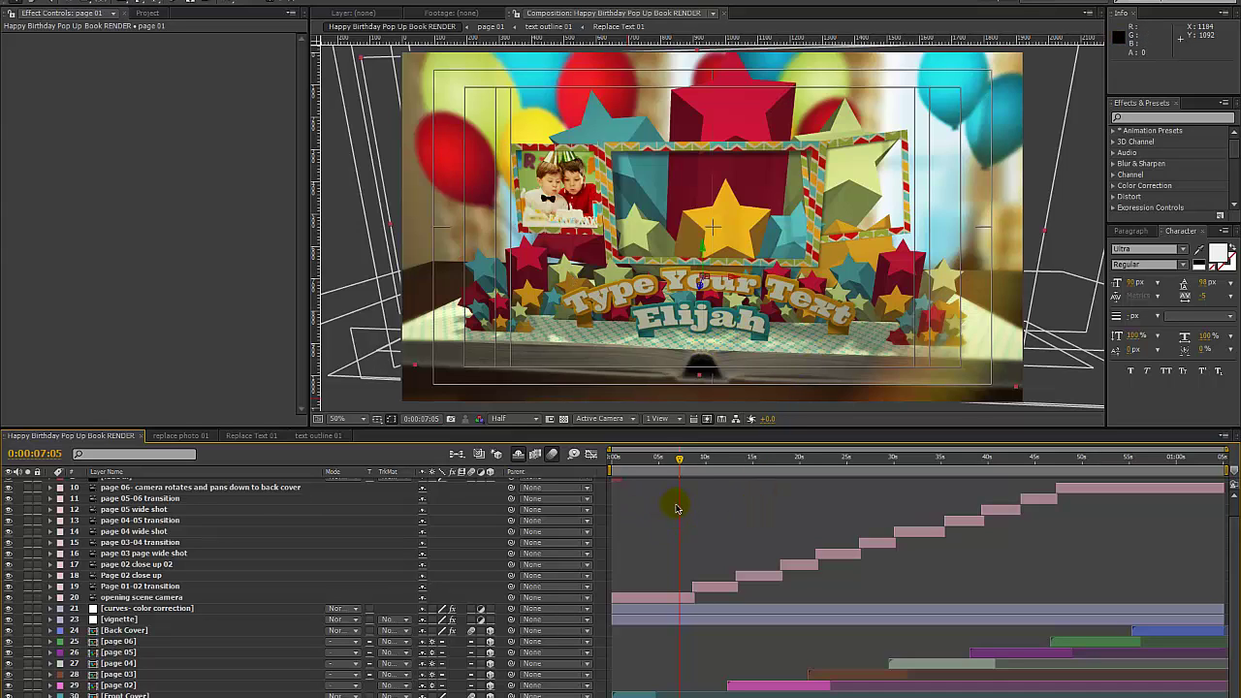
Expand Replace Front Cover Text and Photo Here and open the Replace cover photo composition
click(148, 12)
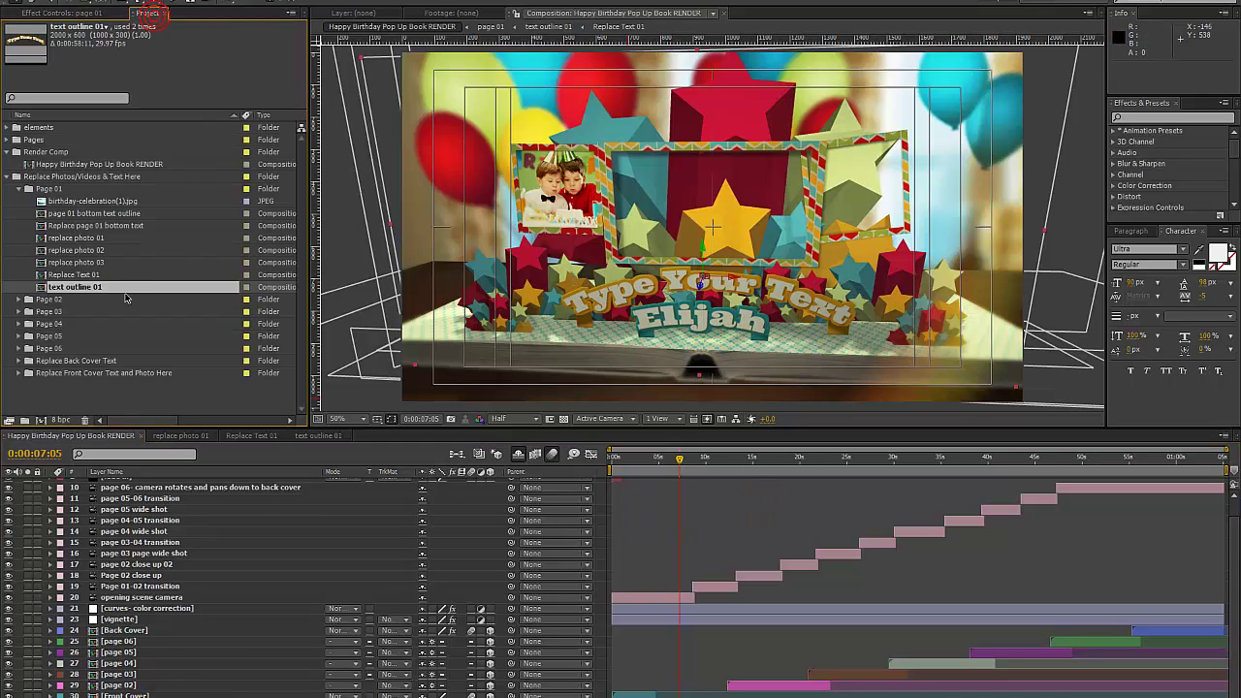
click(16, 189)
double_click(46, 275)
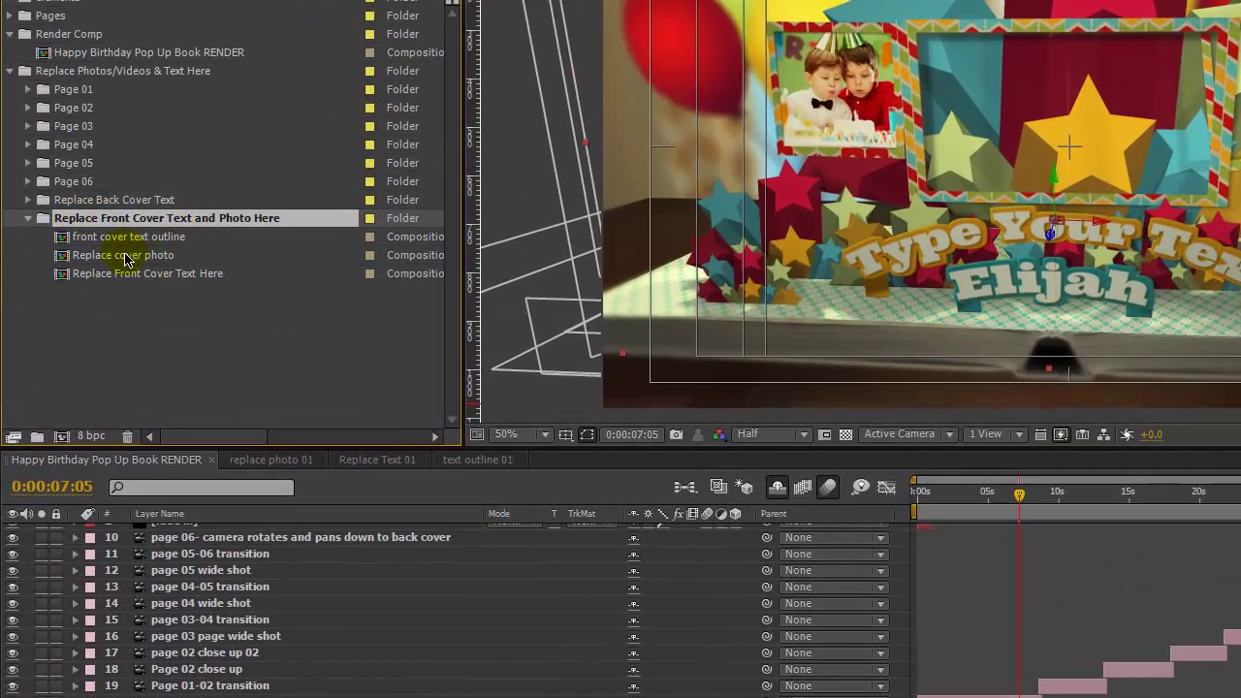
click(133, 256)
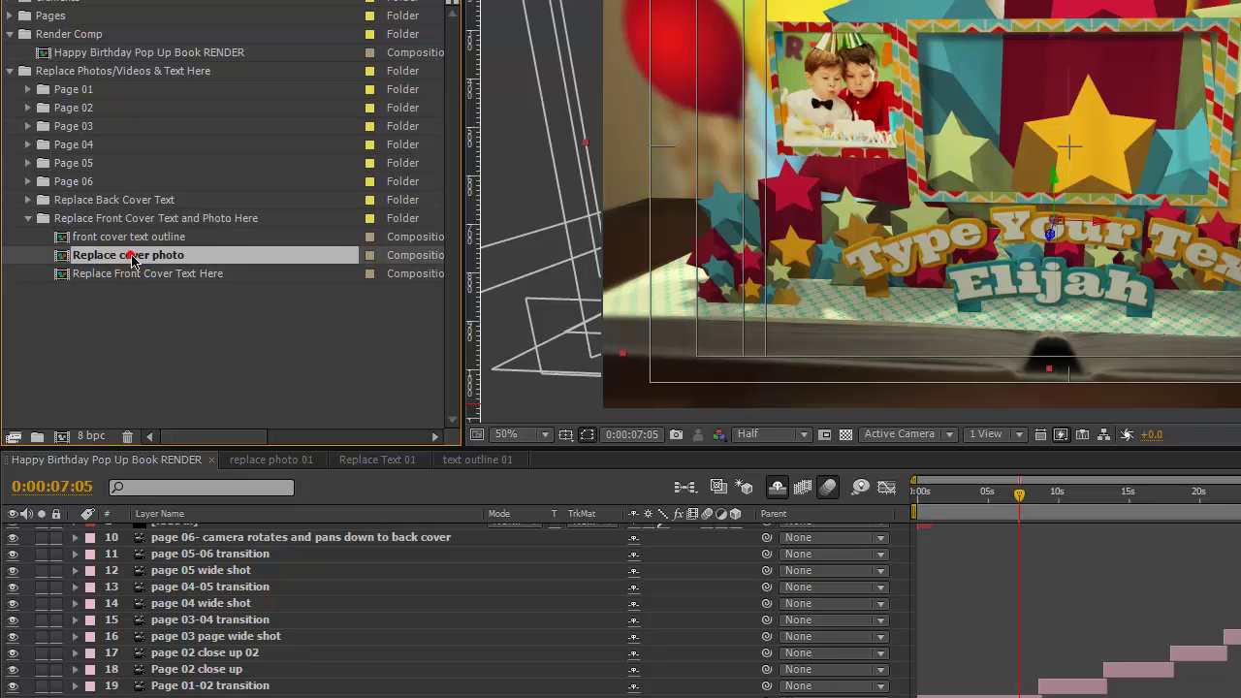
double_click(132, 256)
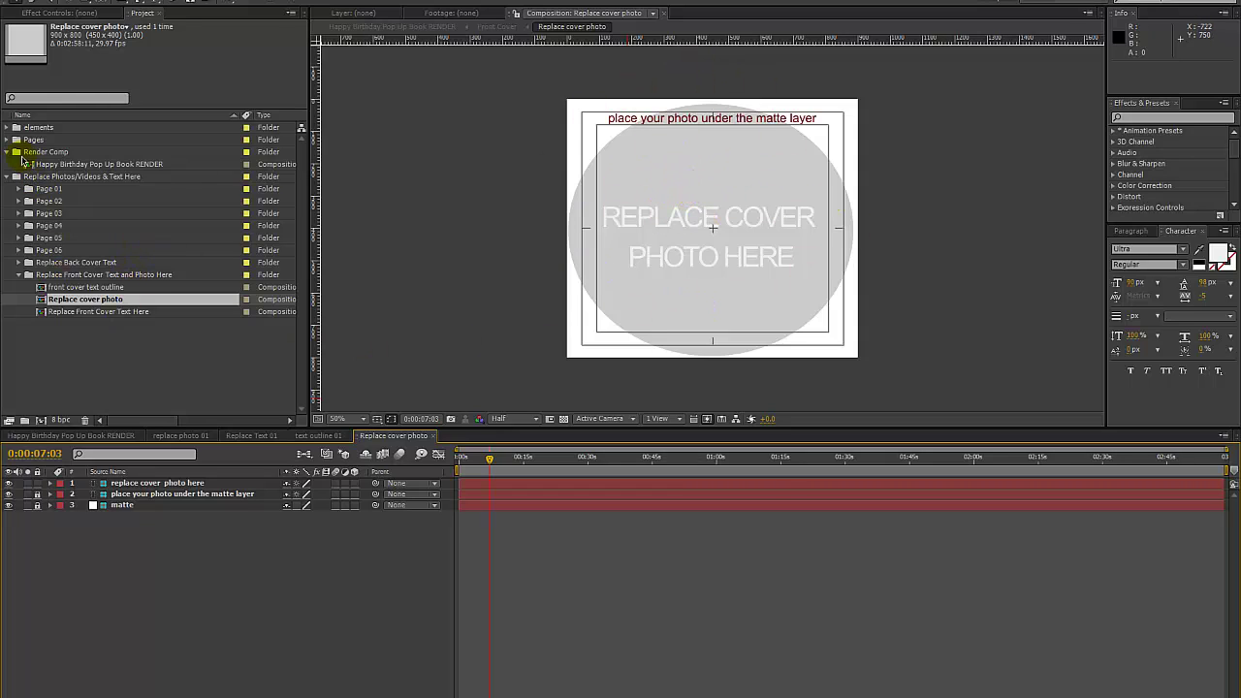
Open the Front Cover composition from the Pages folder
click(8, 141)
click(56, 165)
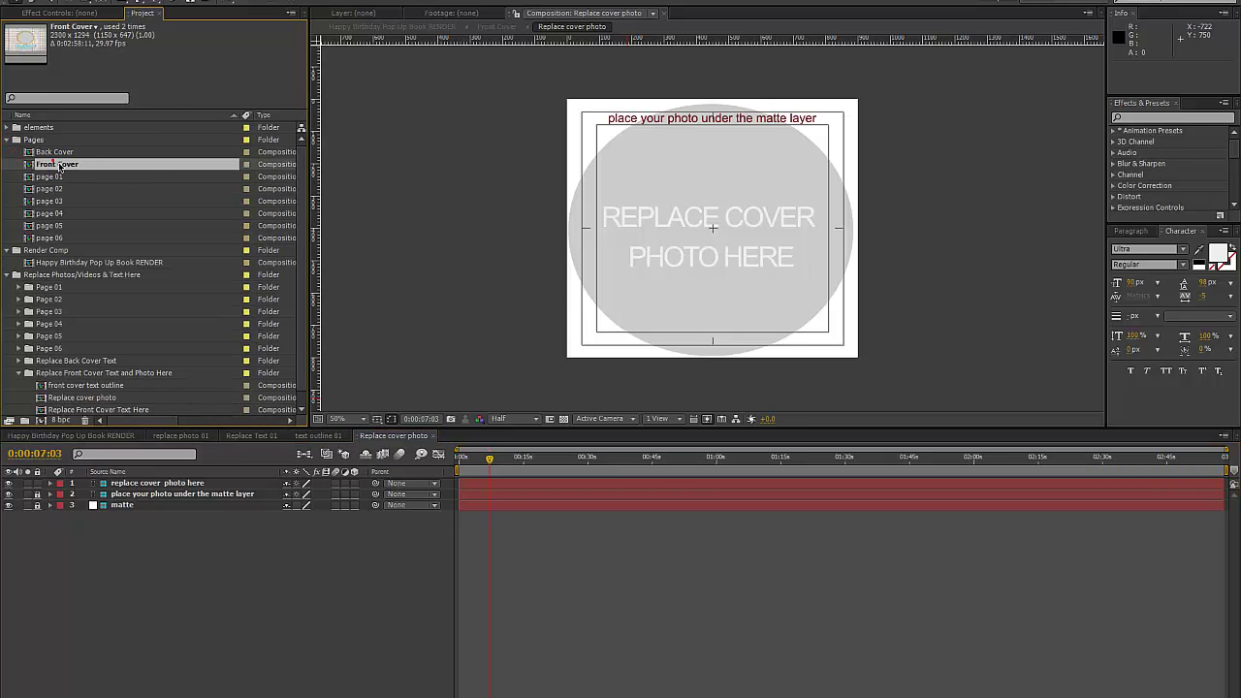
double_click(68, 164)
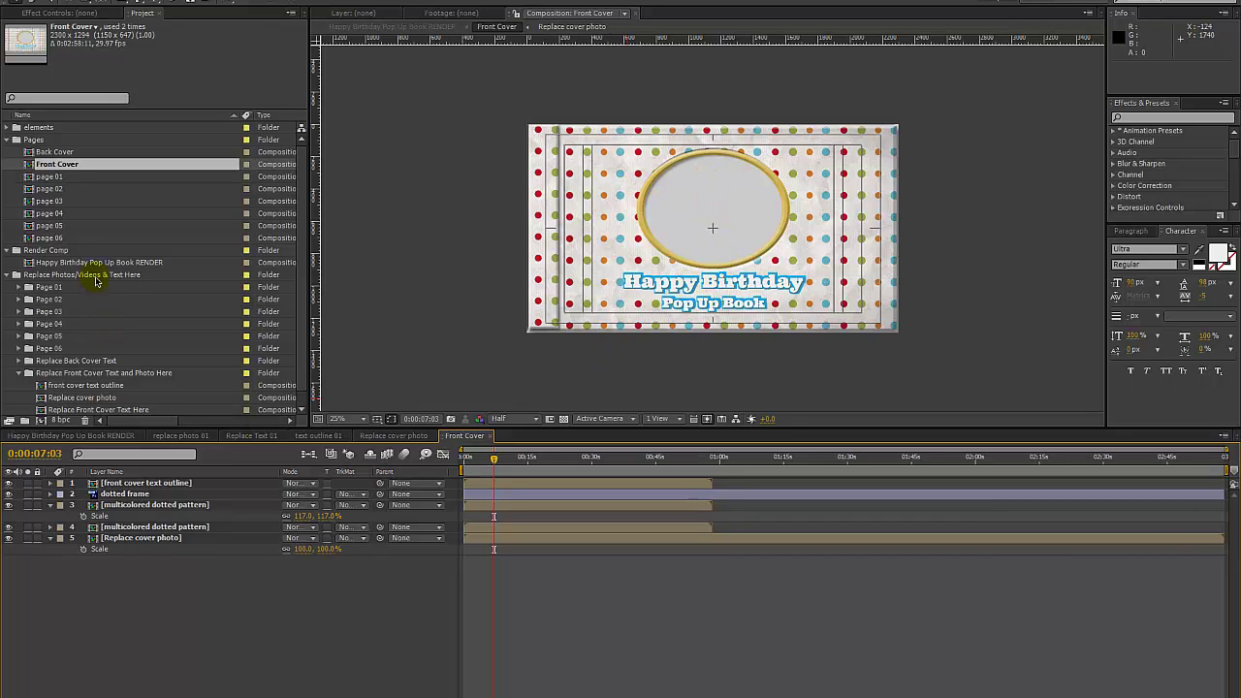
Open the Replace Front Cover Text Here comp, then return to the RENDER timeline
scroll(102, 312, down, 1)
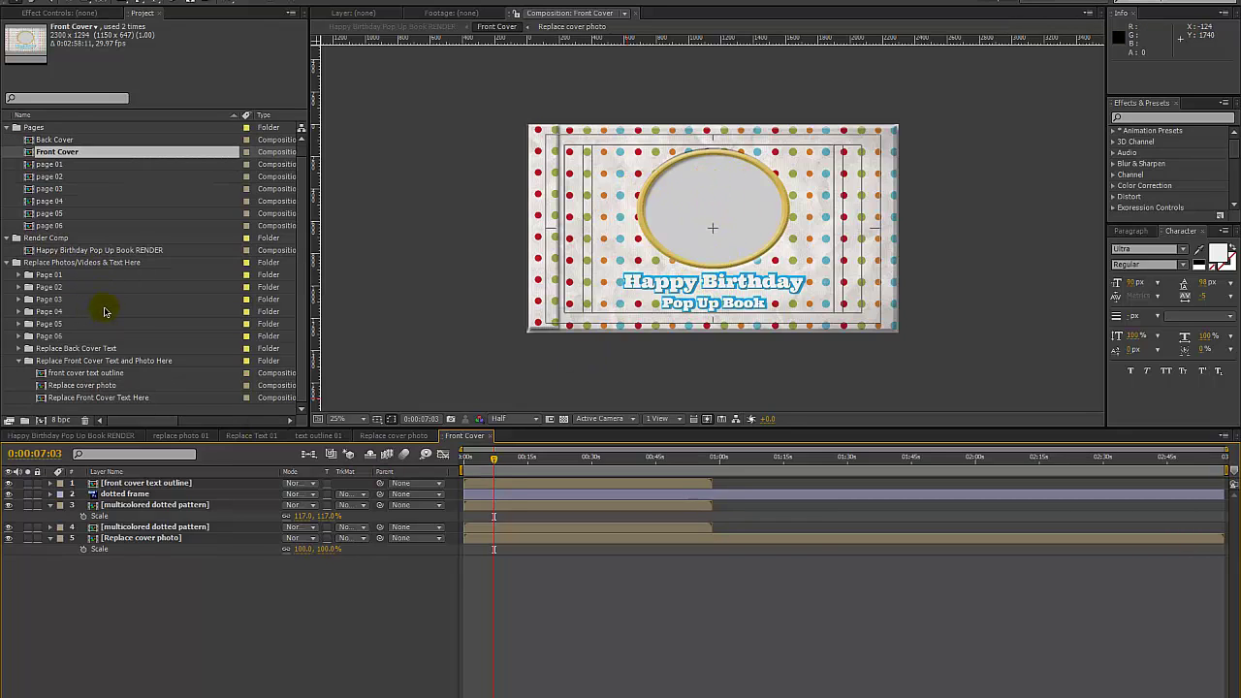
click(108, 399)
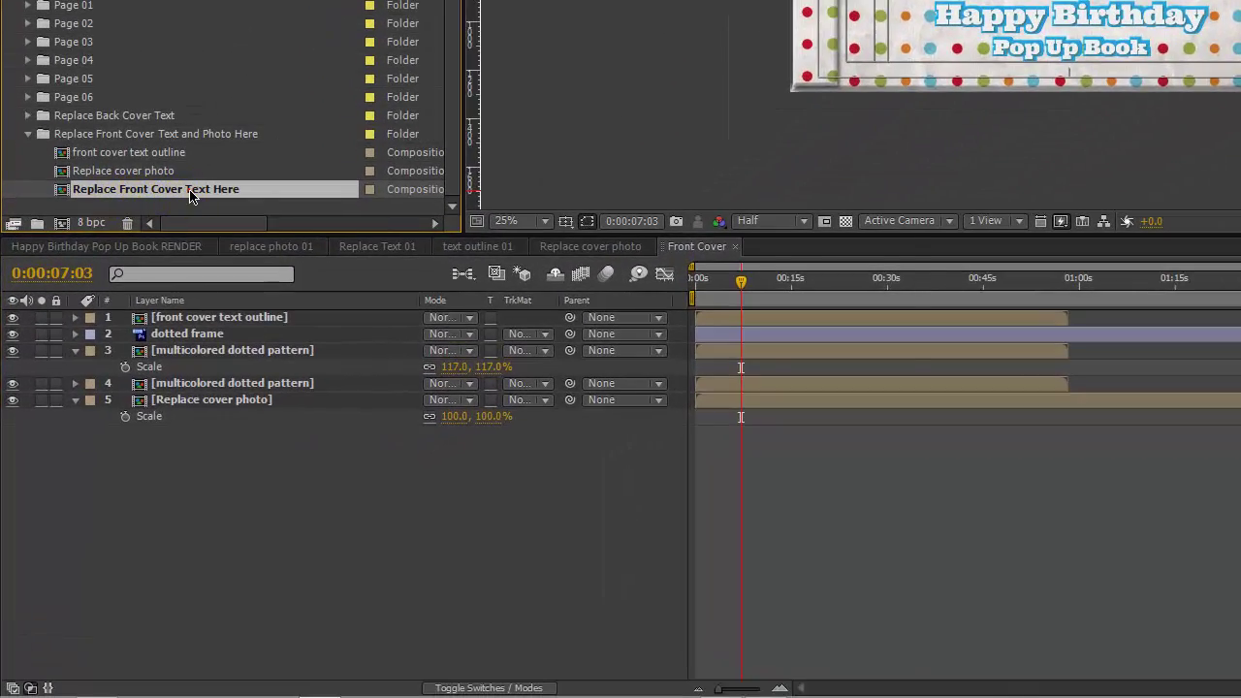
double_click(191, 190)
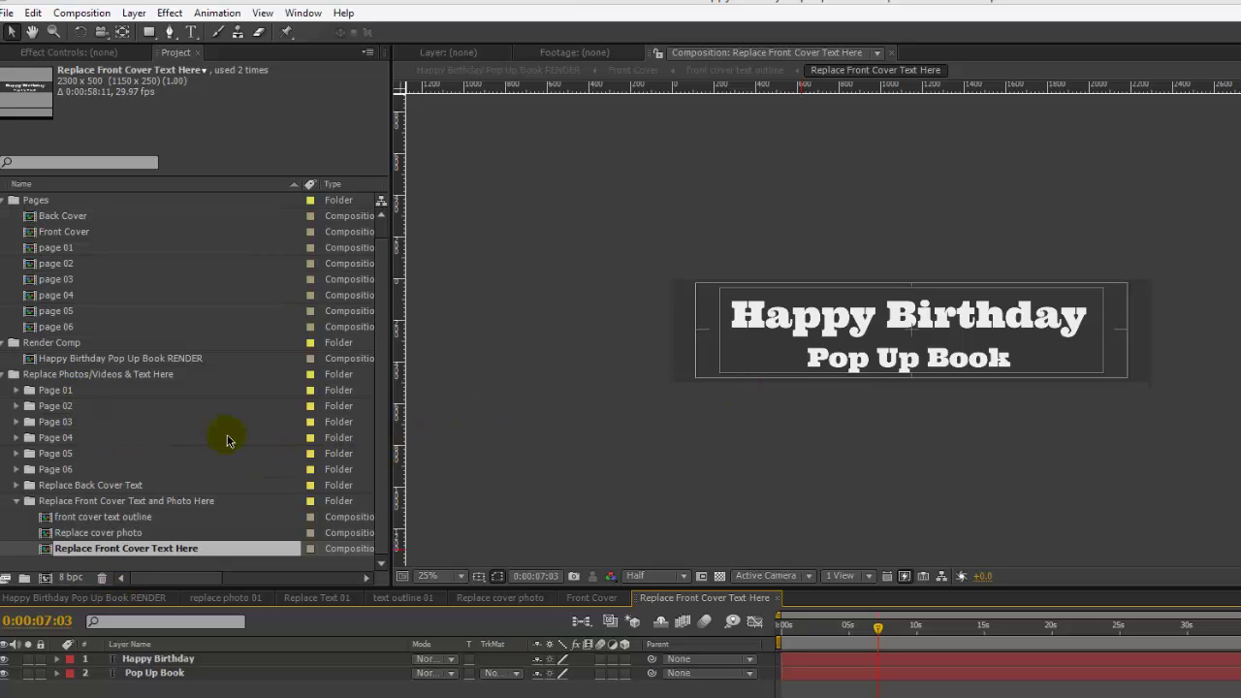
click(145, 599)
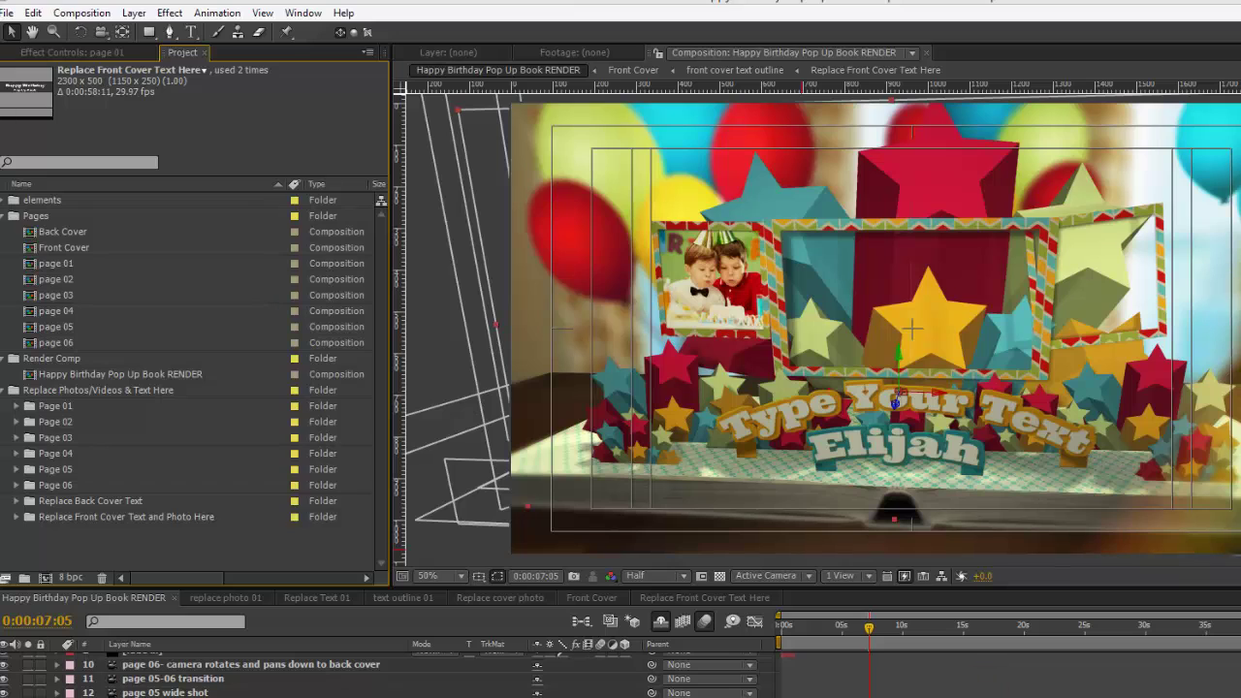
Jump to the 7-candle Celebrate cake page near 0:00:25:22 and reveal Page 03's Change Birthday Candle number comp
click(1096, 626)
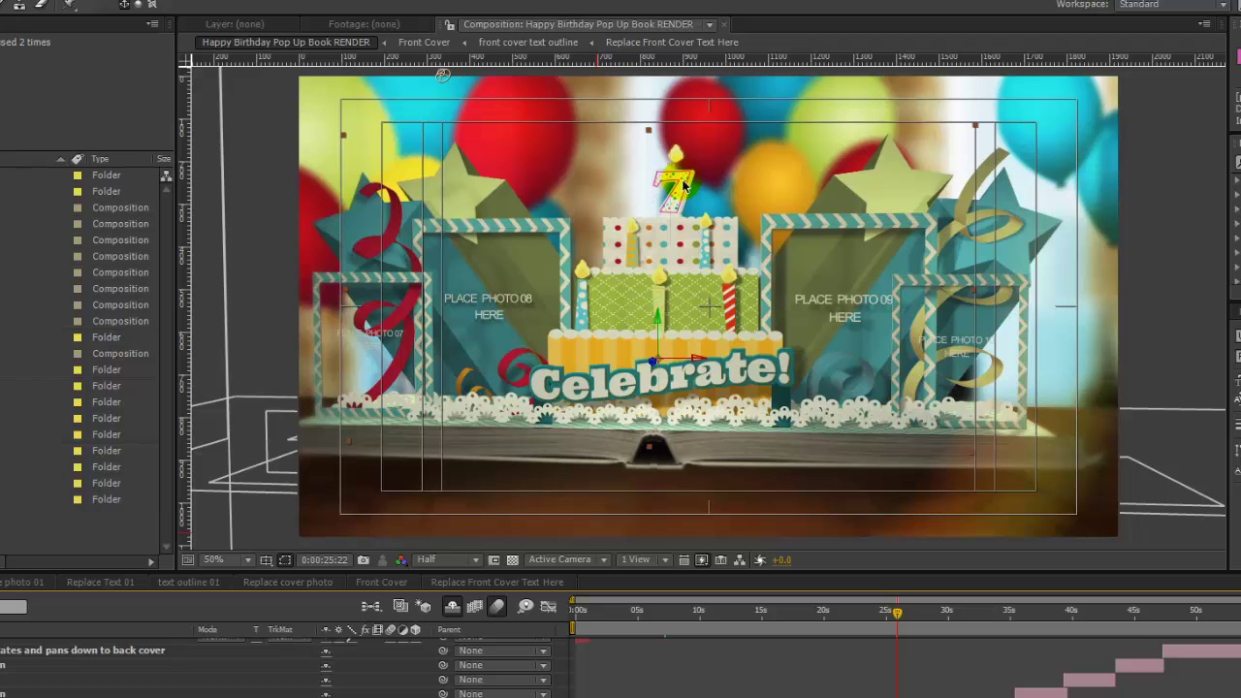
click(672, 236)
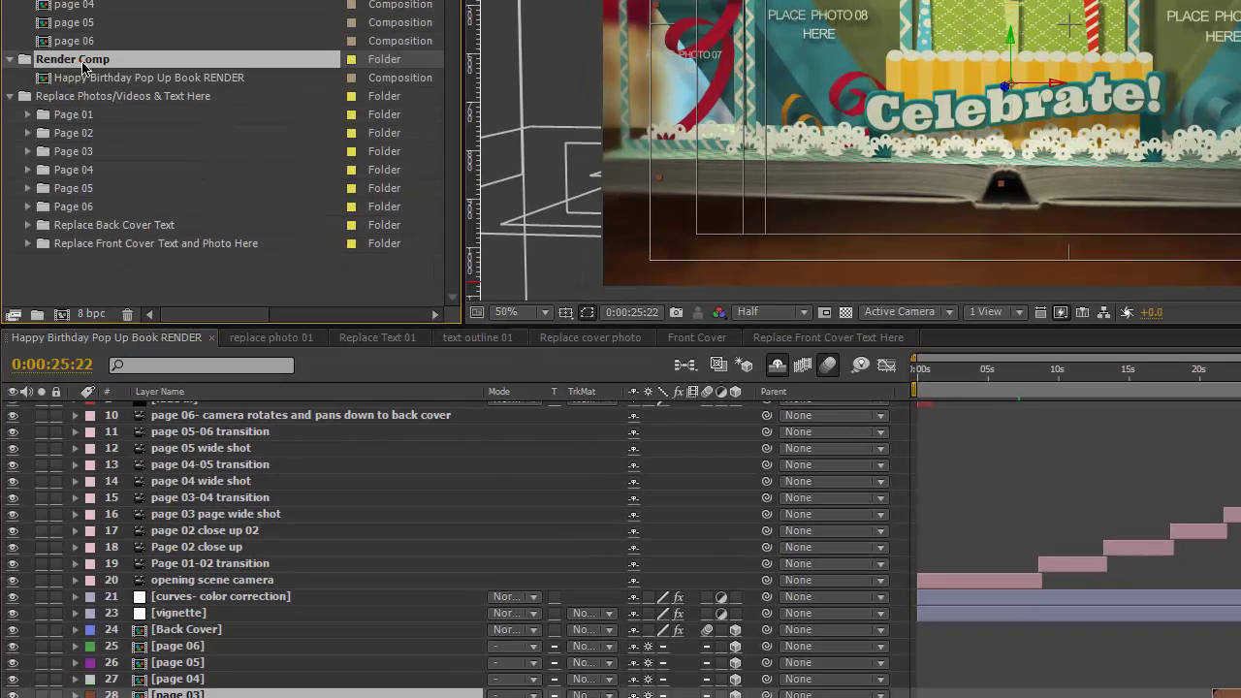
click(5, 372)
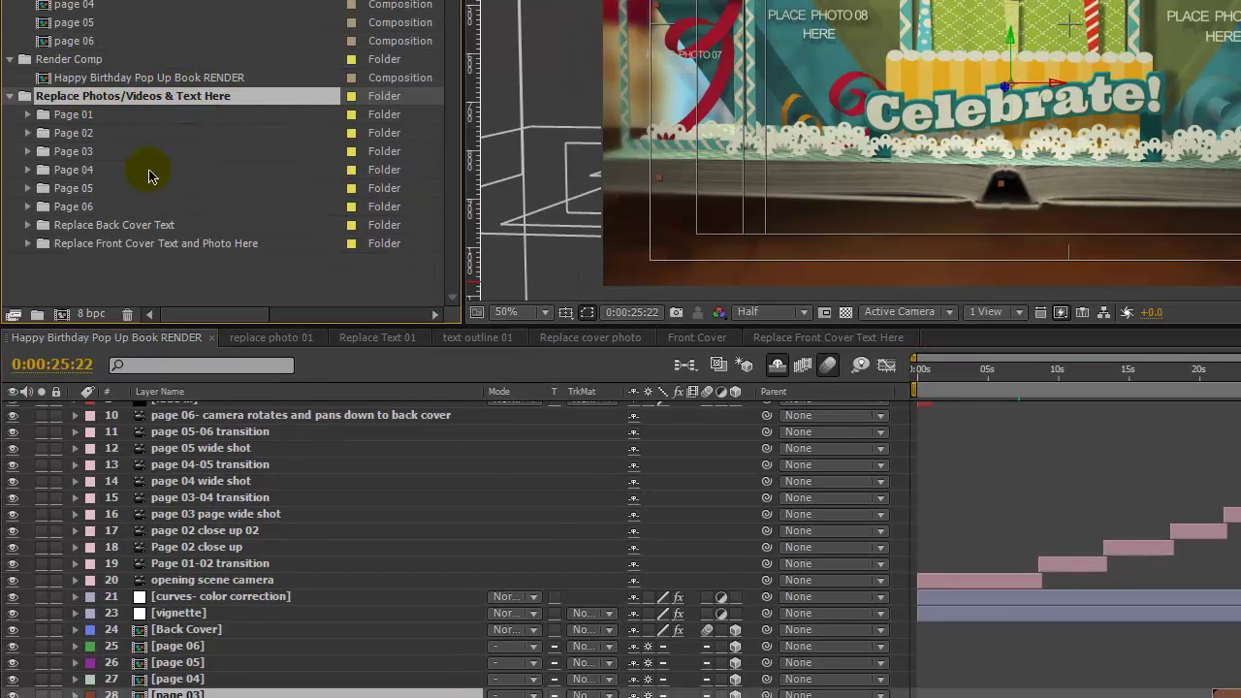
click(87, 171)
click(86, 153)
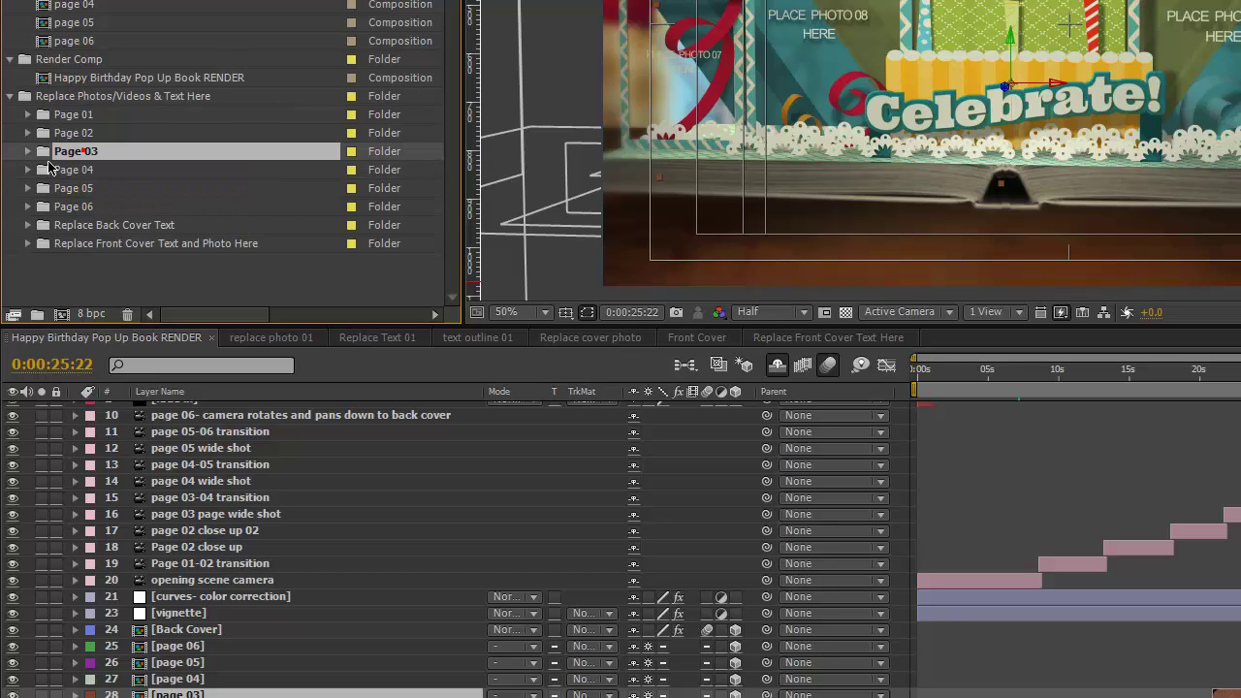
click(28, 151)
click(196, 173)
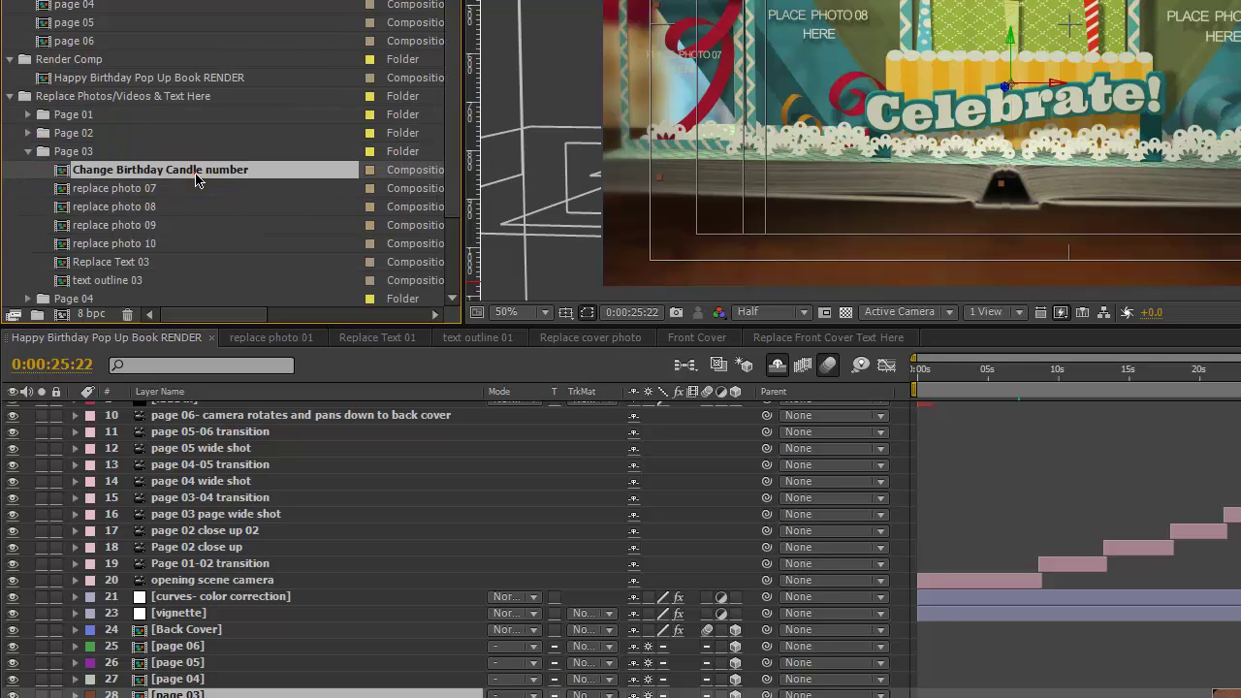
Open Change Birthday Candle number and bring up the left candle layer's effect settings
double_click(194, 173)
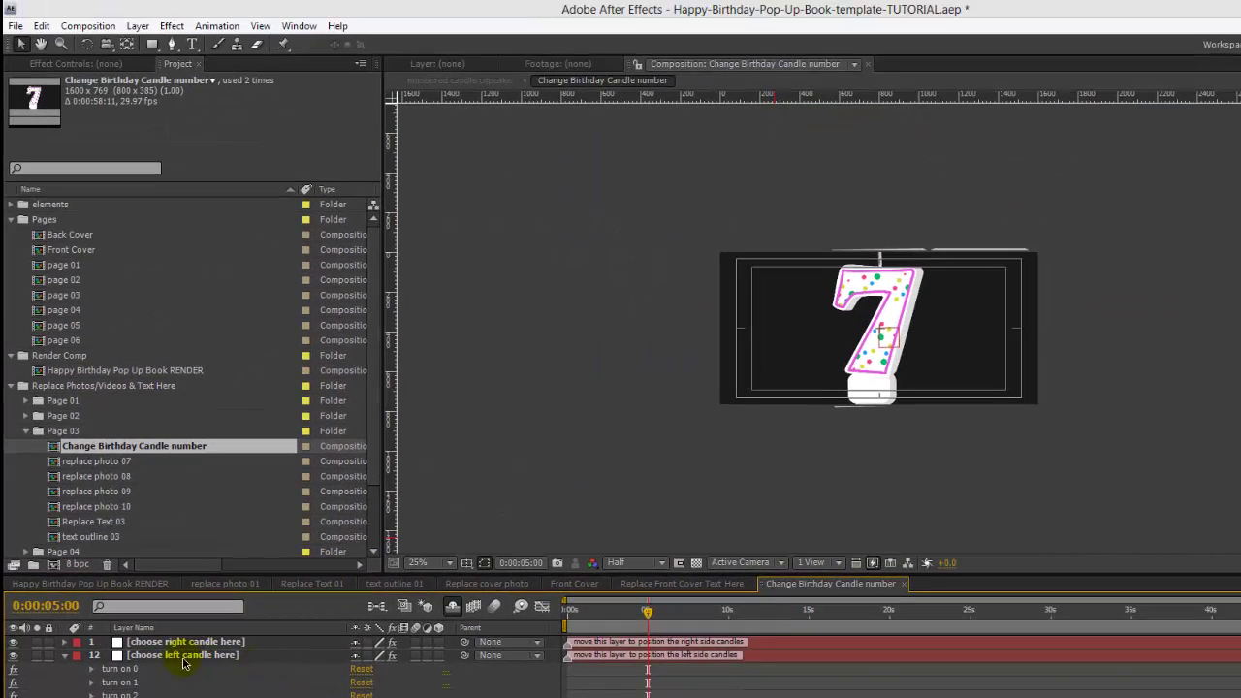
click(214, 431)
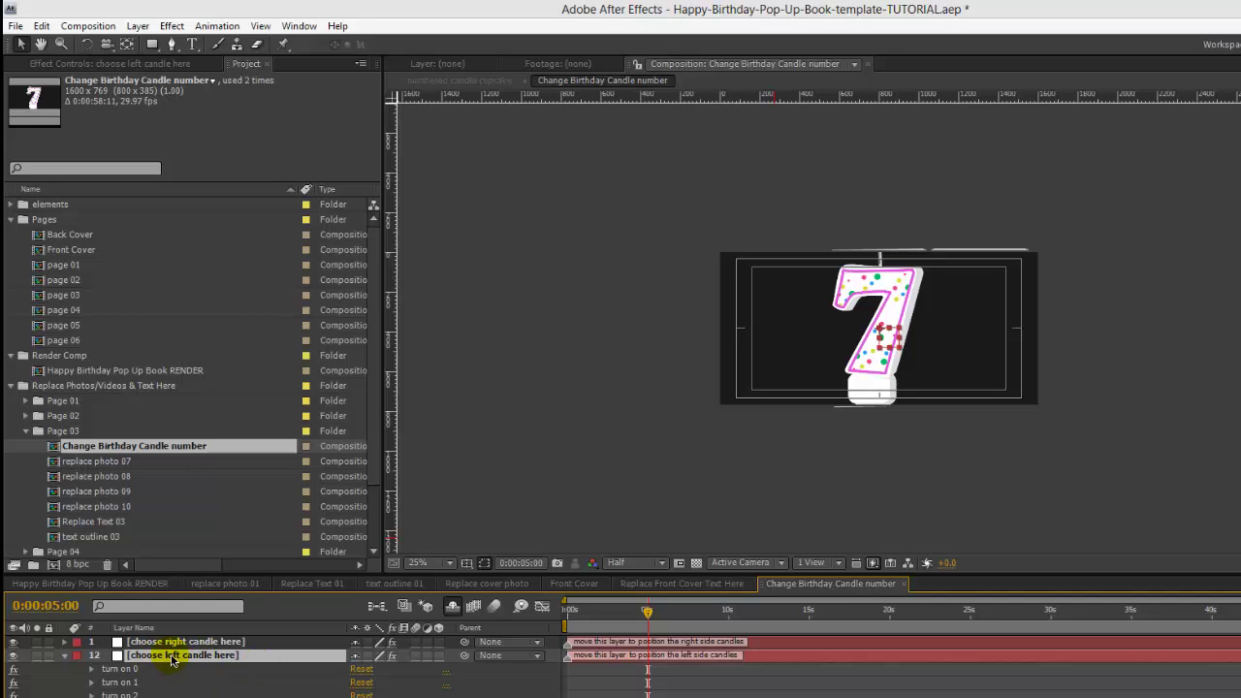
click(136, 64)
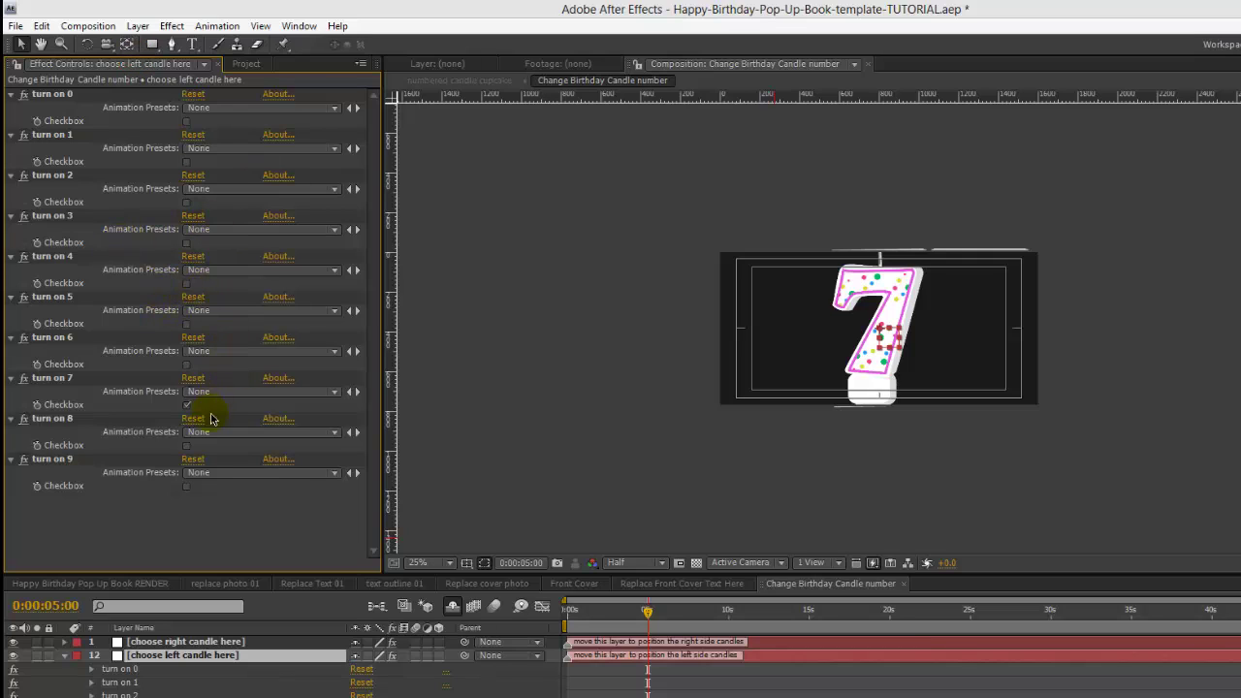
Try 6, 5 and 4 on the left candle, settle back on 7, then select the right candle
click(187, 406)
click(188, 365)
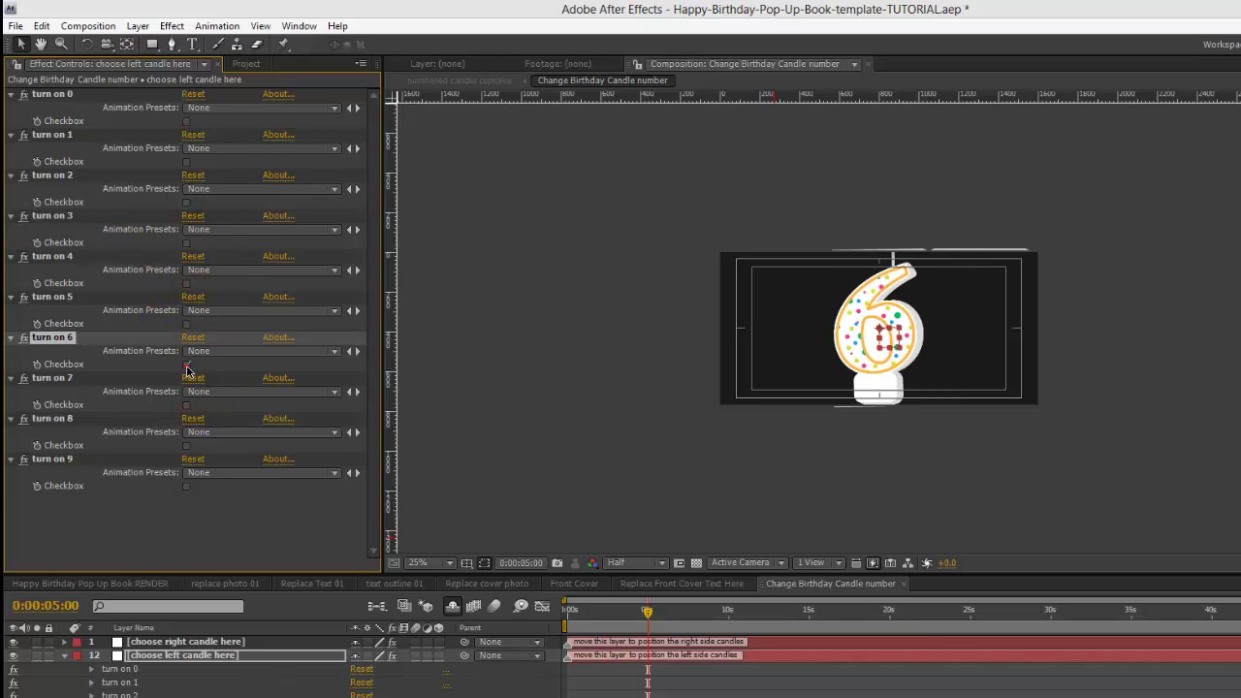
click(188, 367)
click(187, 326)
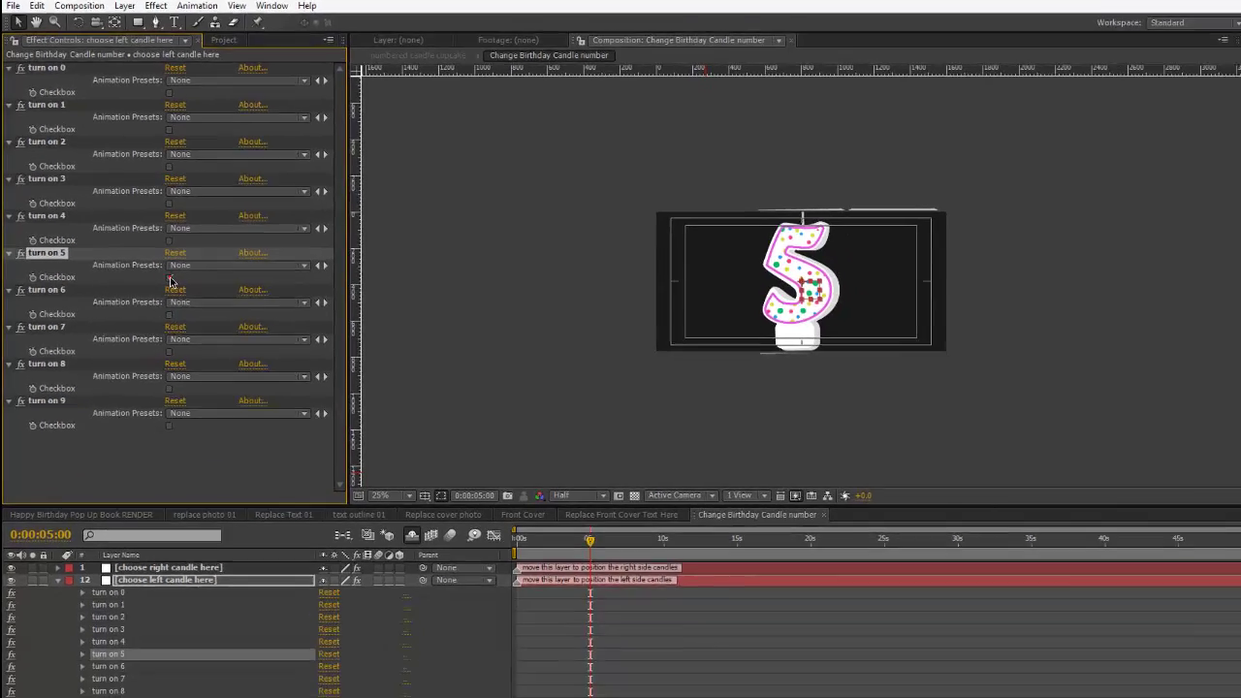
click(148, 194)
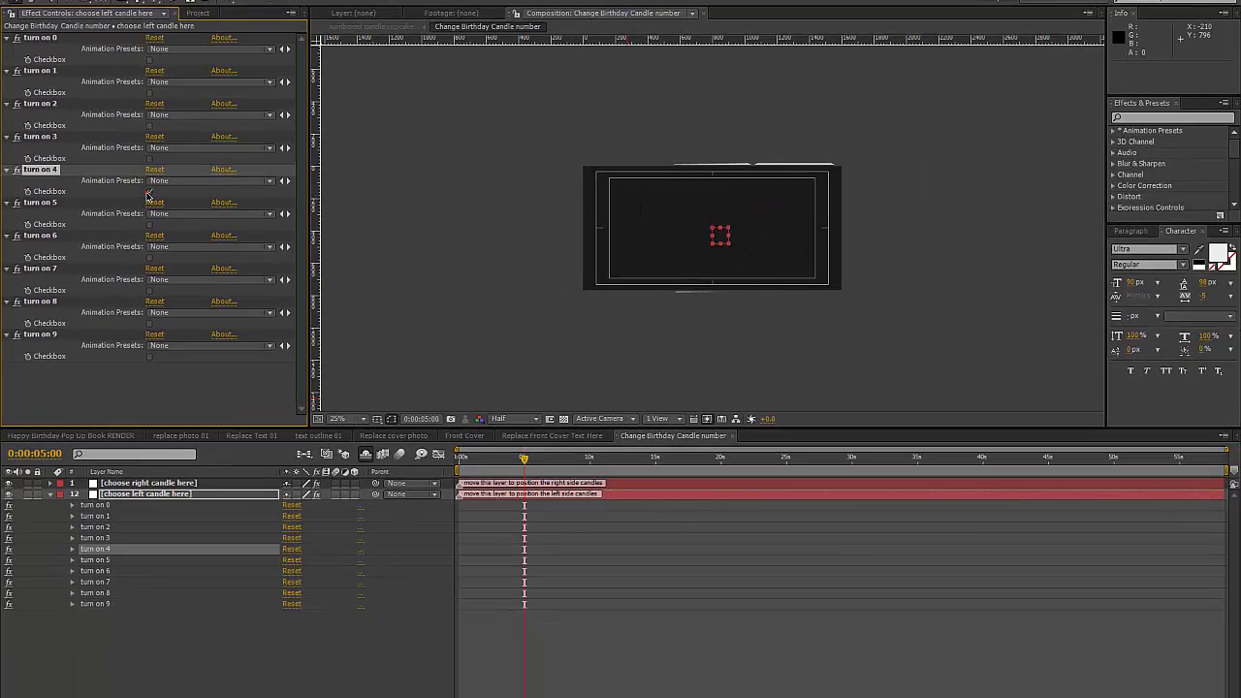
click(148, 194)
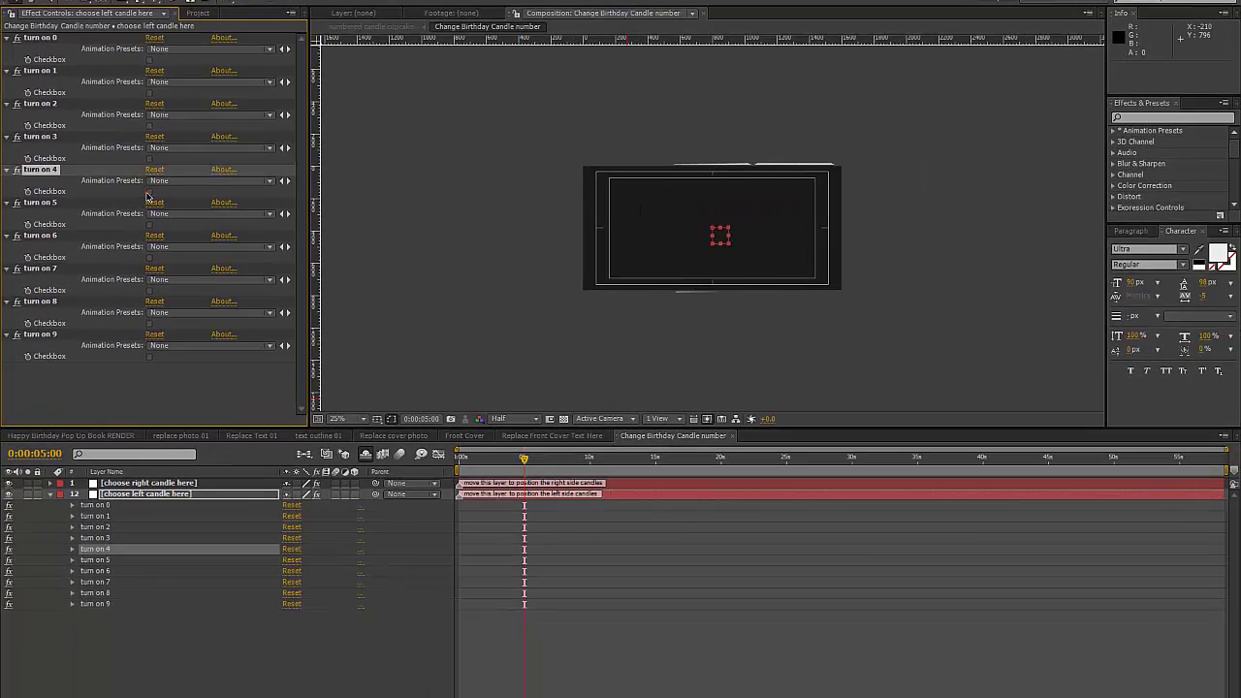
click(150, 291)
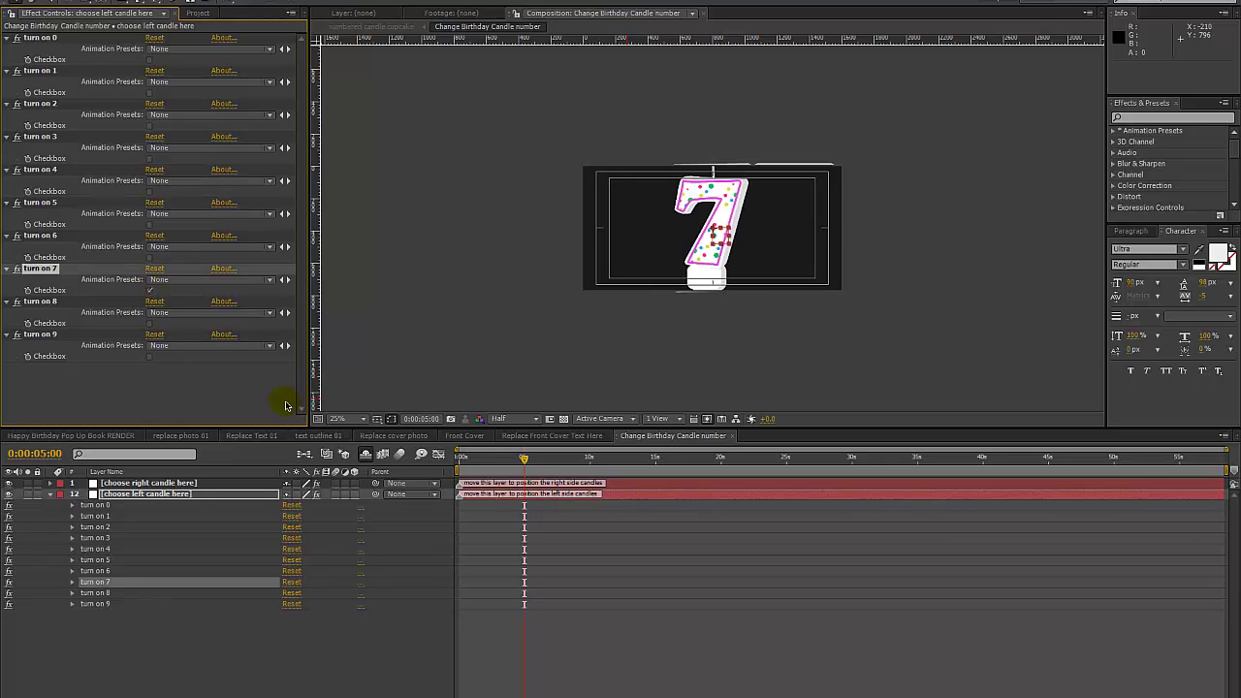
click(154, 495)
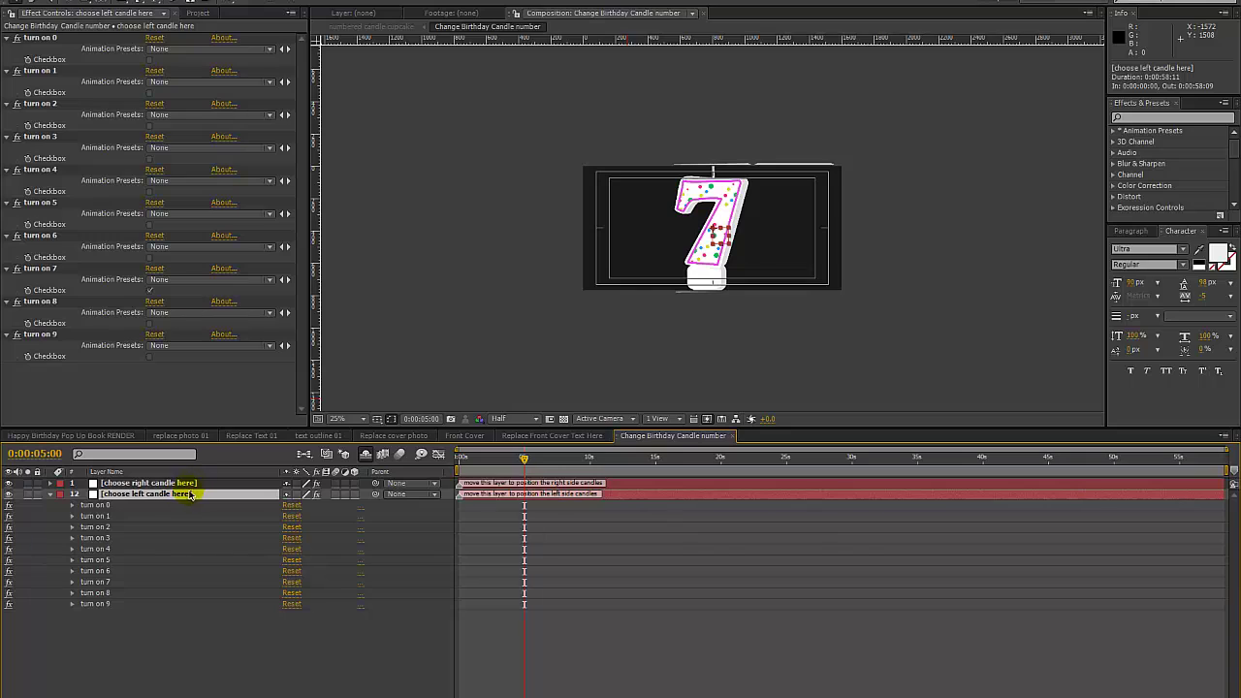
click(161, 483)
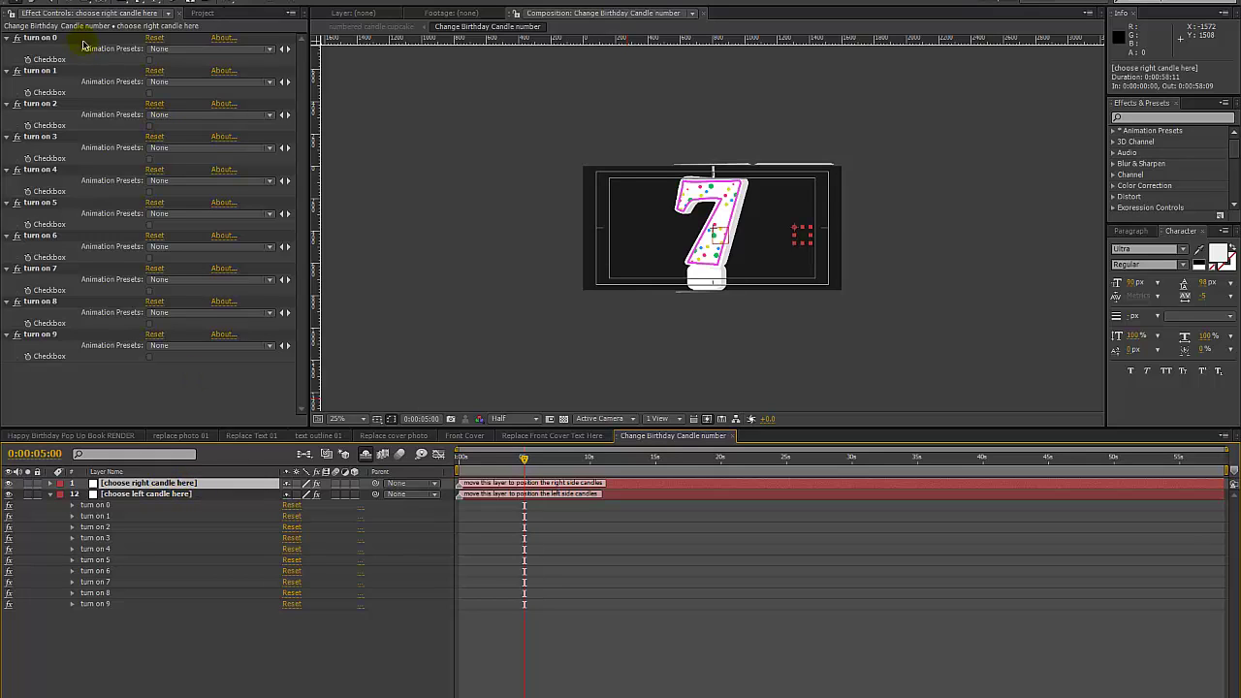
Turn on 1 for the right candle and arrange the candles to read 17
click(149, 94)
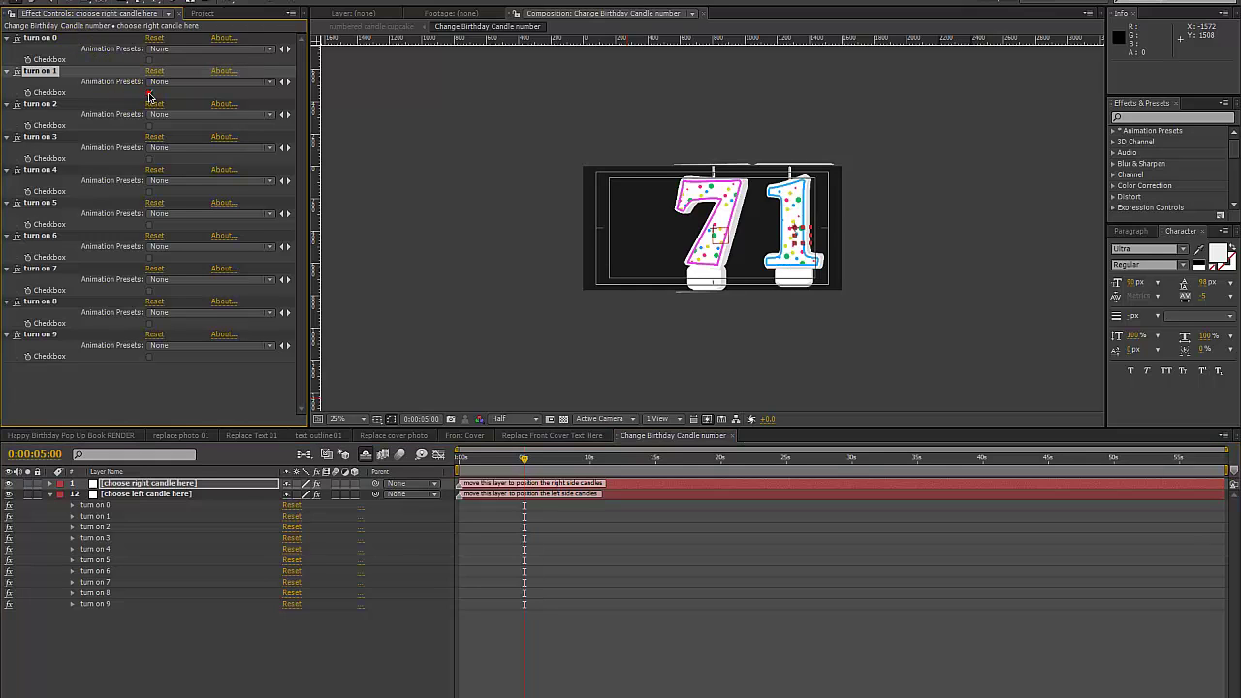
click(145, 482)
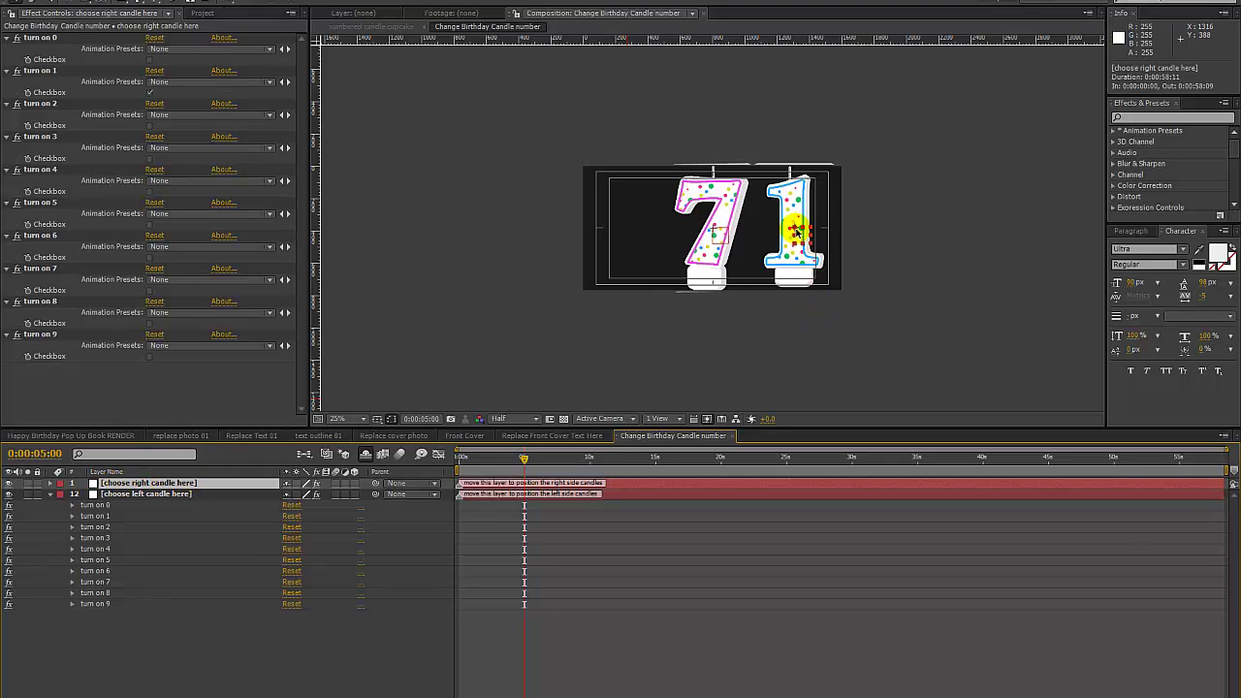
drag(795, 230, 671, 233)
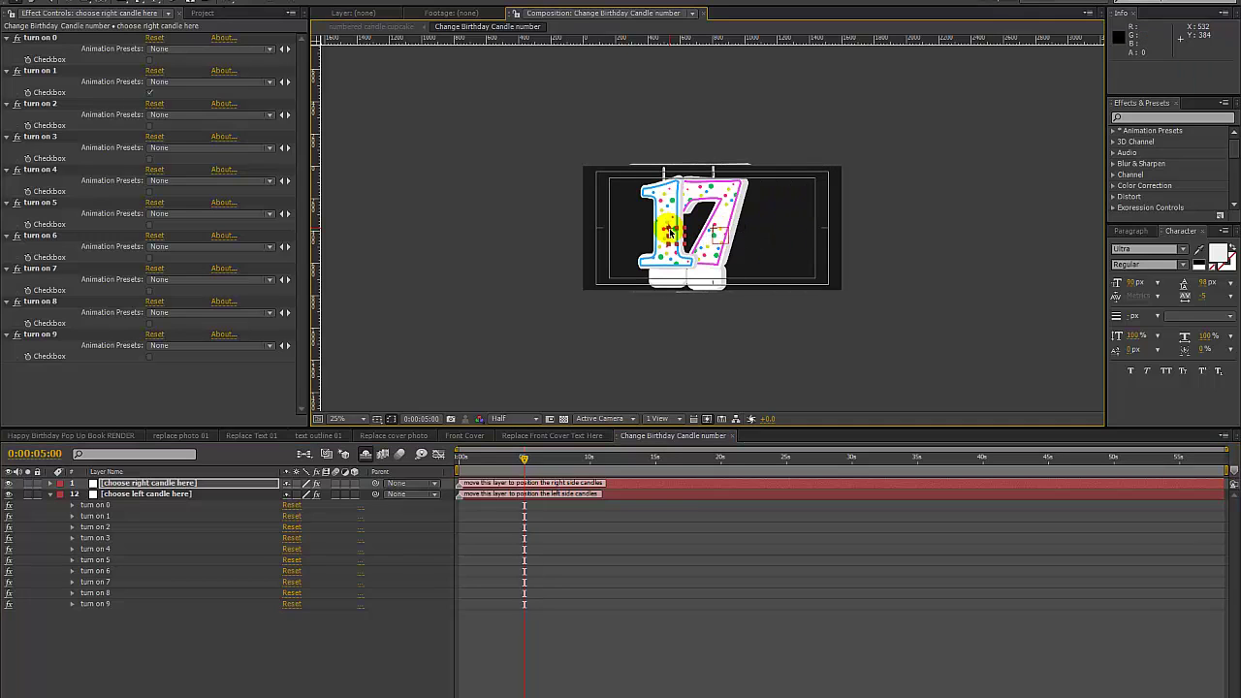
click(124, 495)
drag(709, 231, 726, 233)
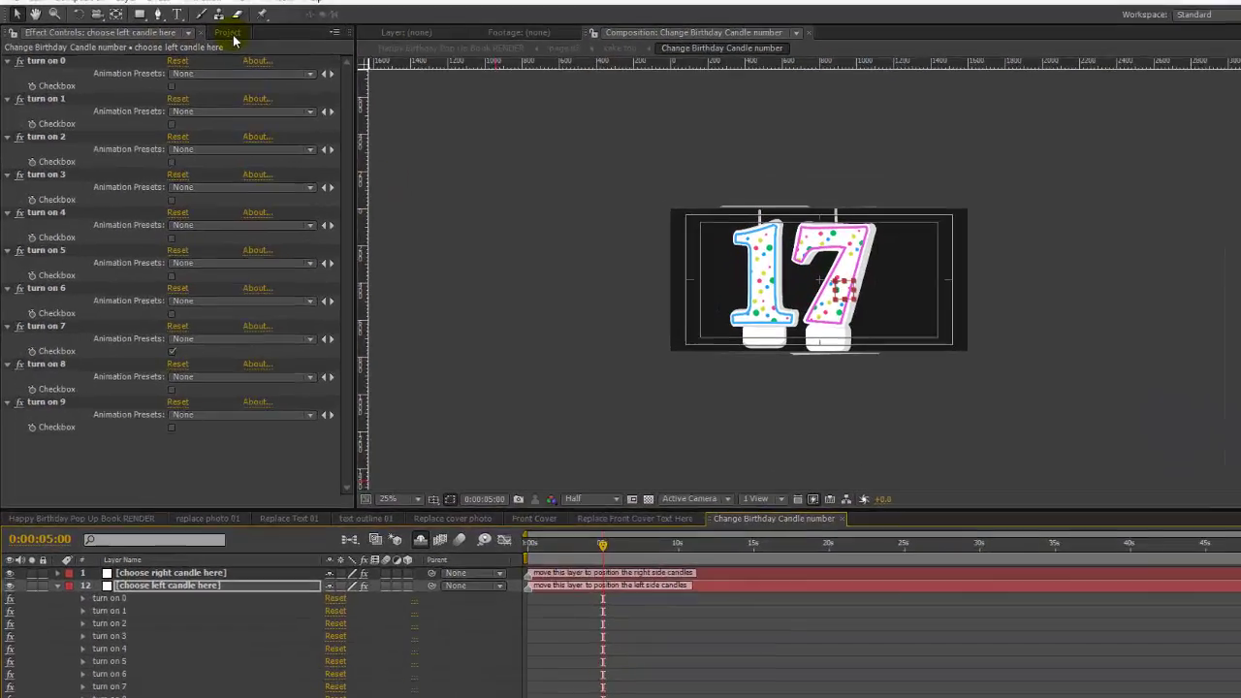
Search the project for 'cake top' and open the cake top composition
click(229, 34)
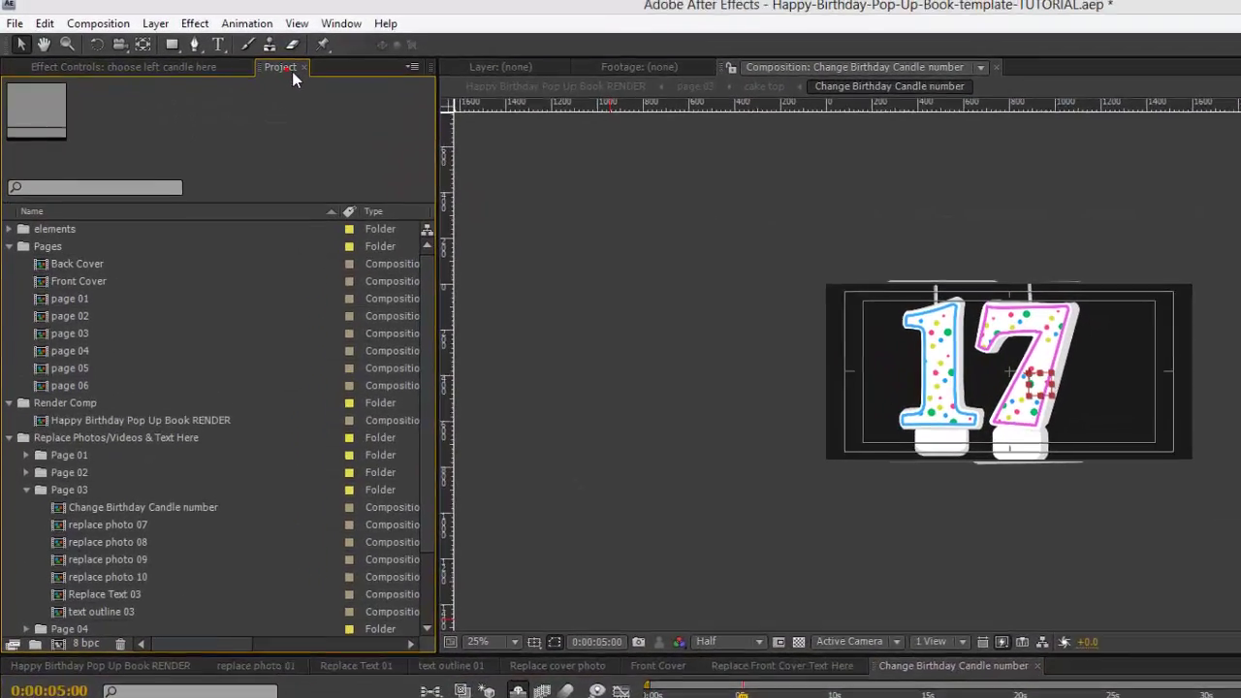
click(154, 207)
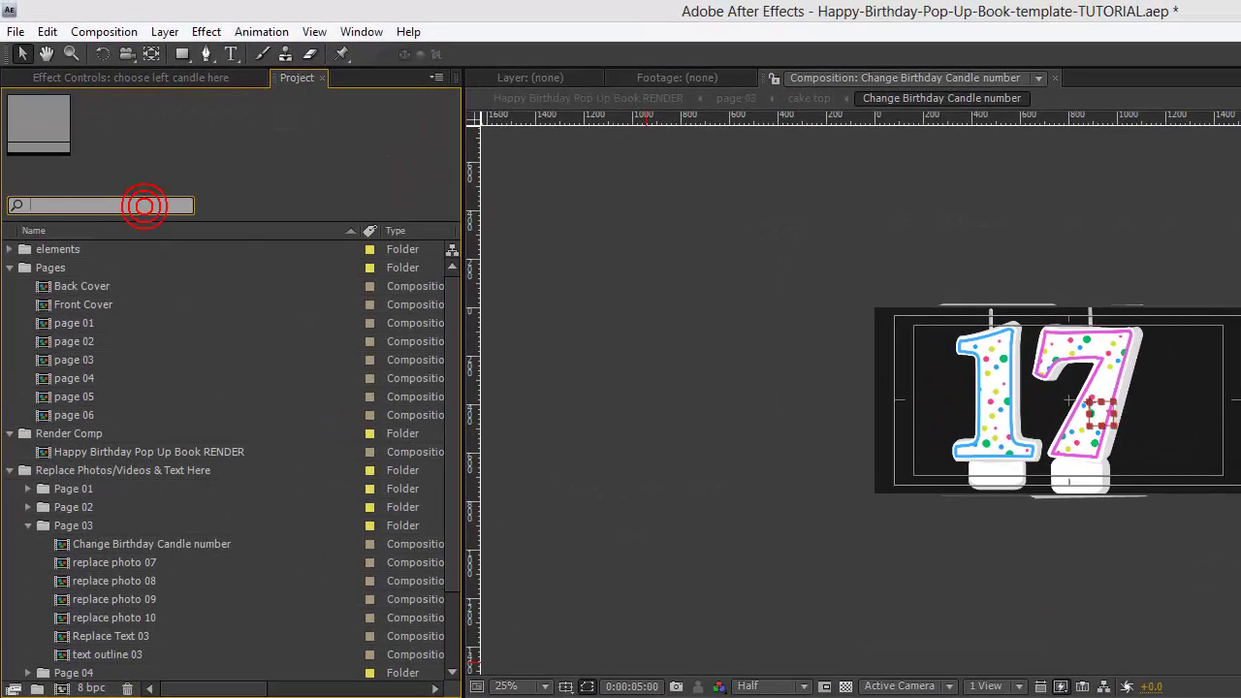
text(cake top)
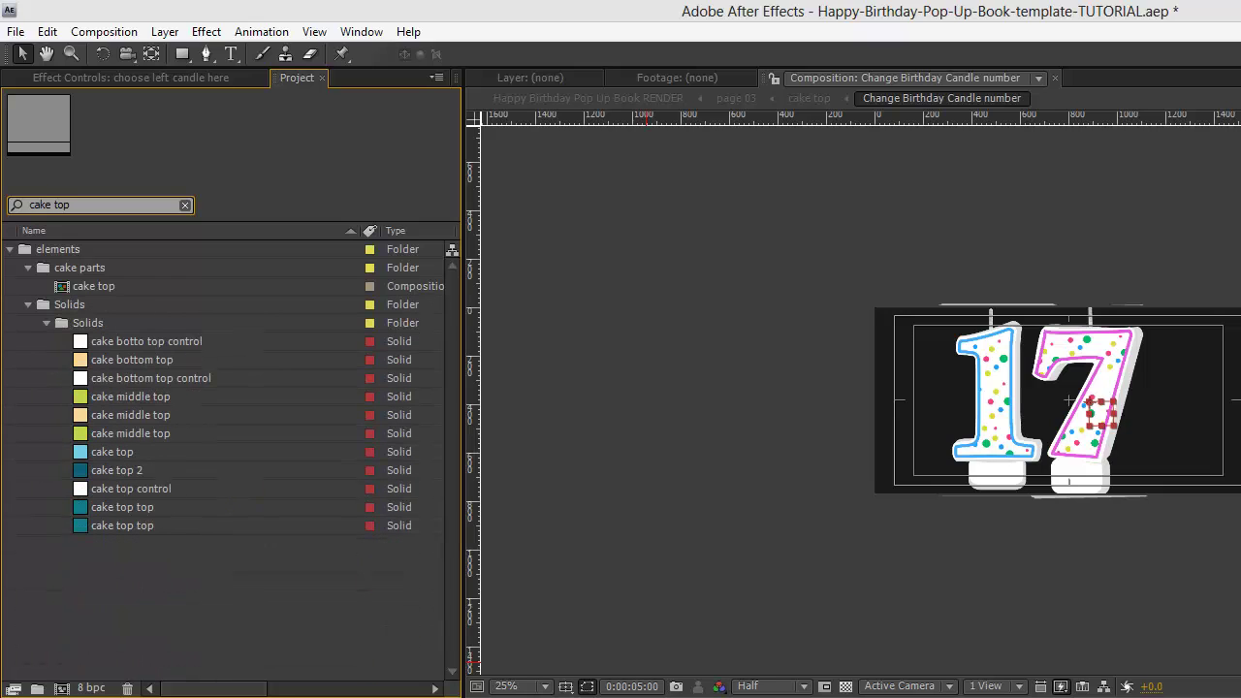
click(84, 269)
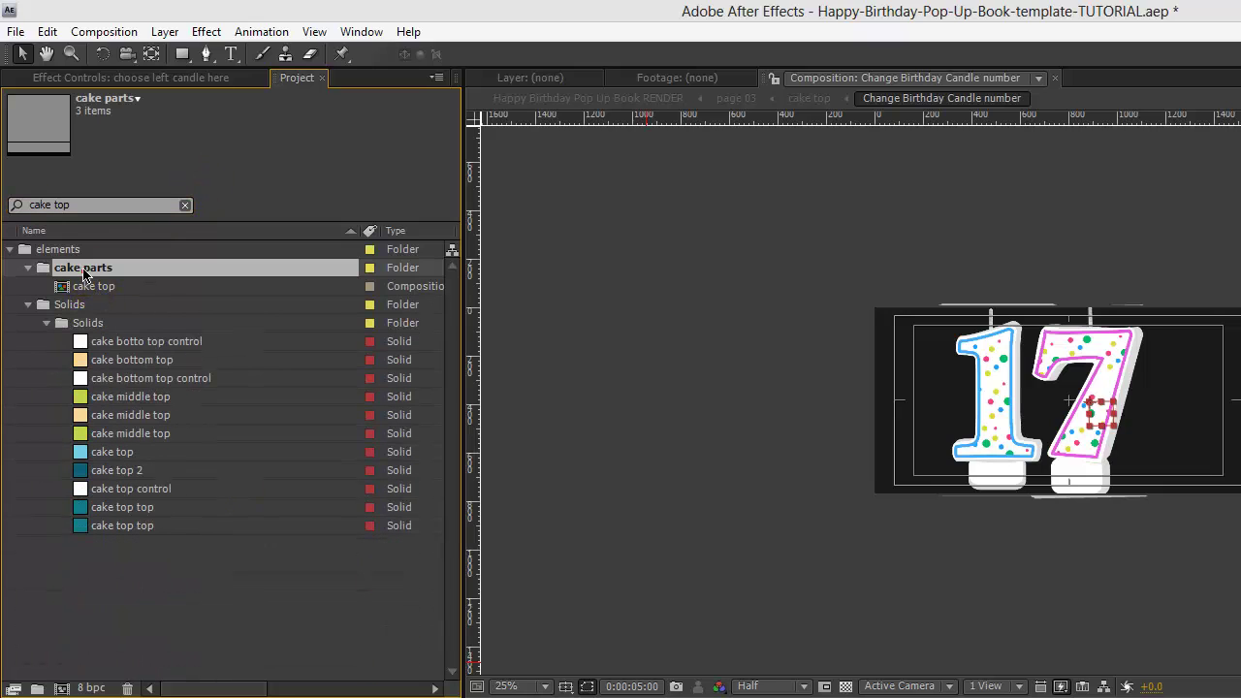
click(85, 289)
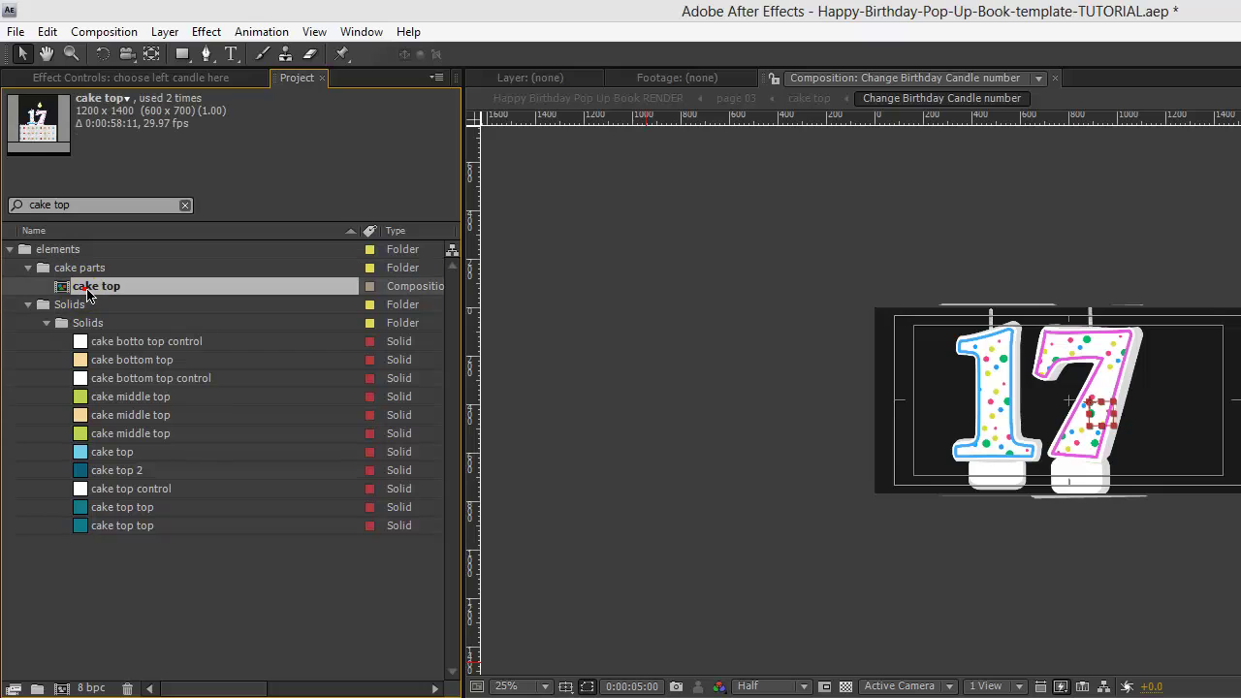
double_click(87, 288)
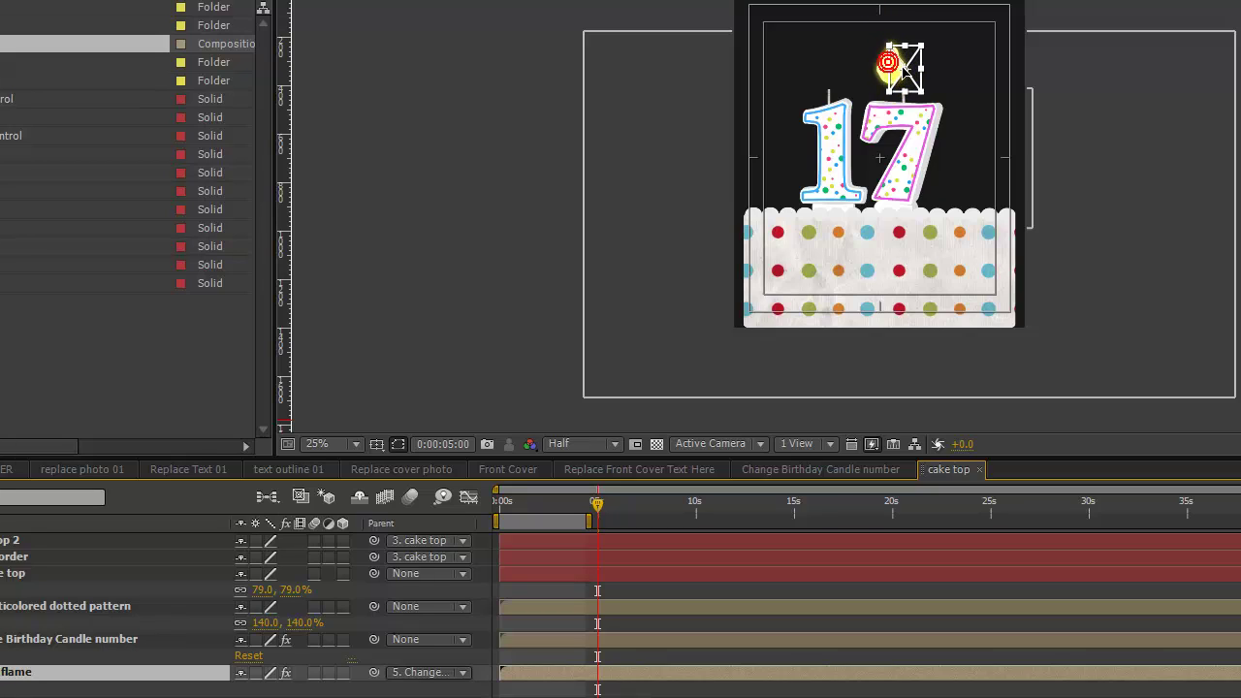
Align the candle flame on the 7, duplicate it, and place the copy on the 1
drag(905, 70, 919, 76)
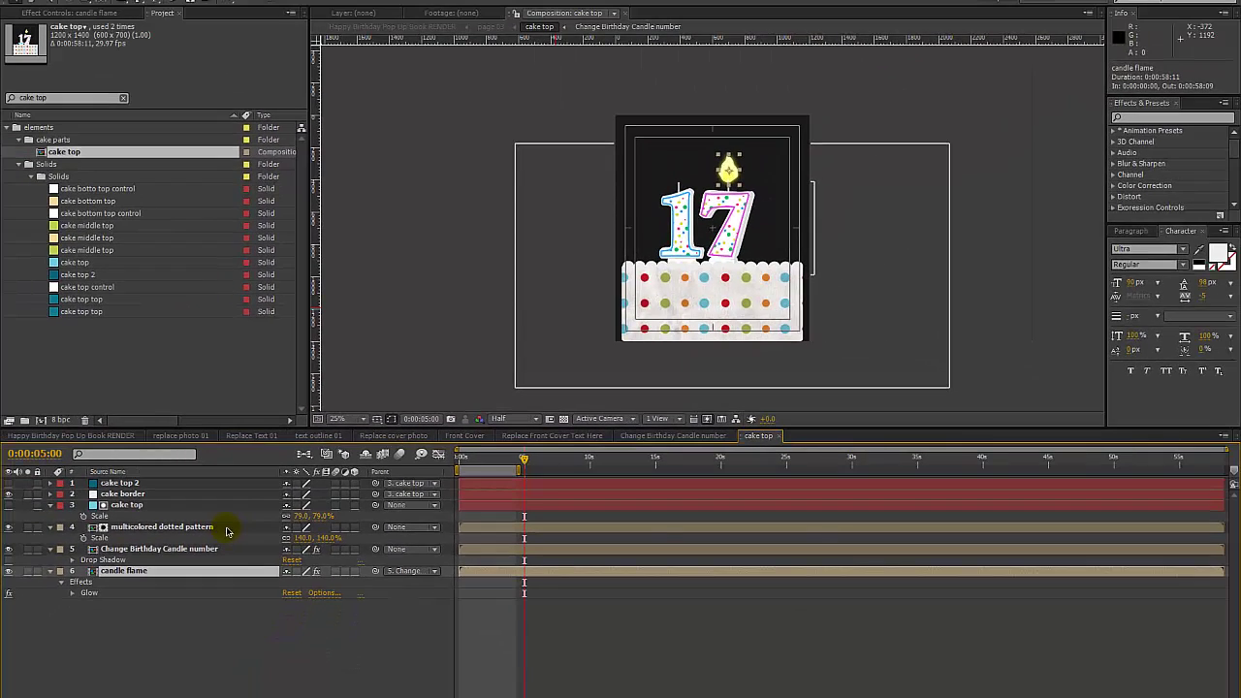
click(98, 4)
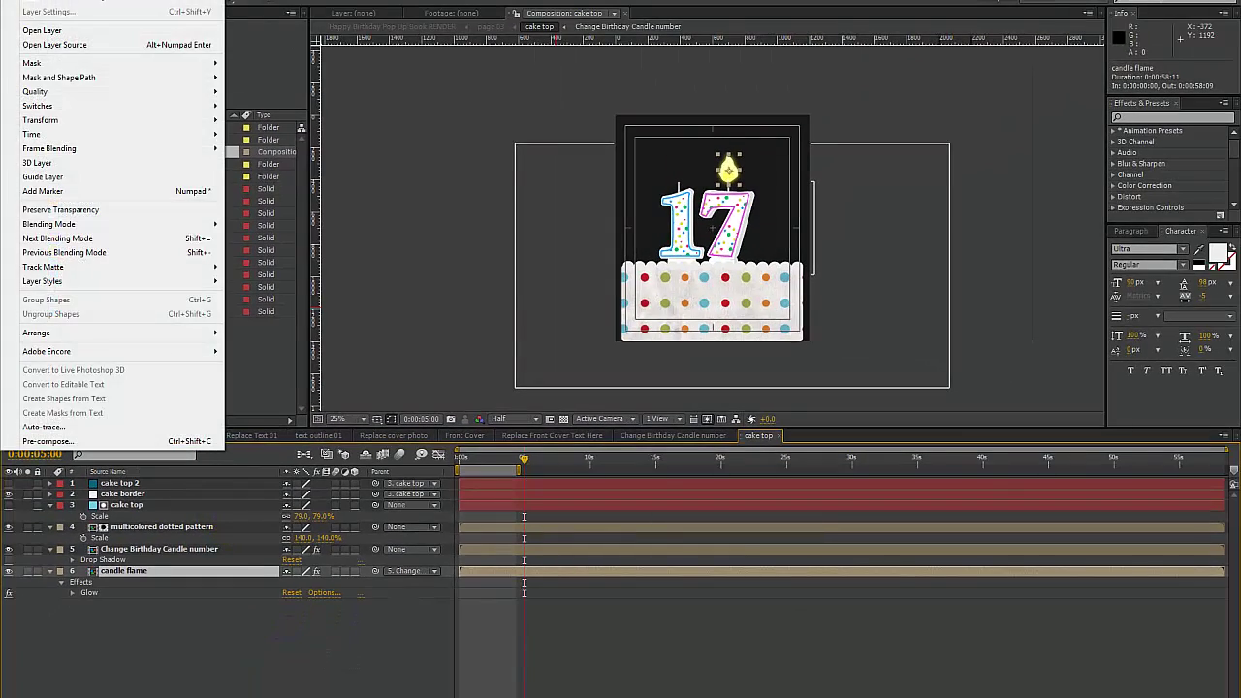
mouse_move(29, 4)
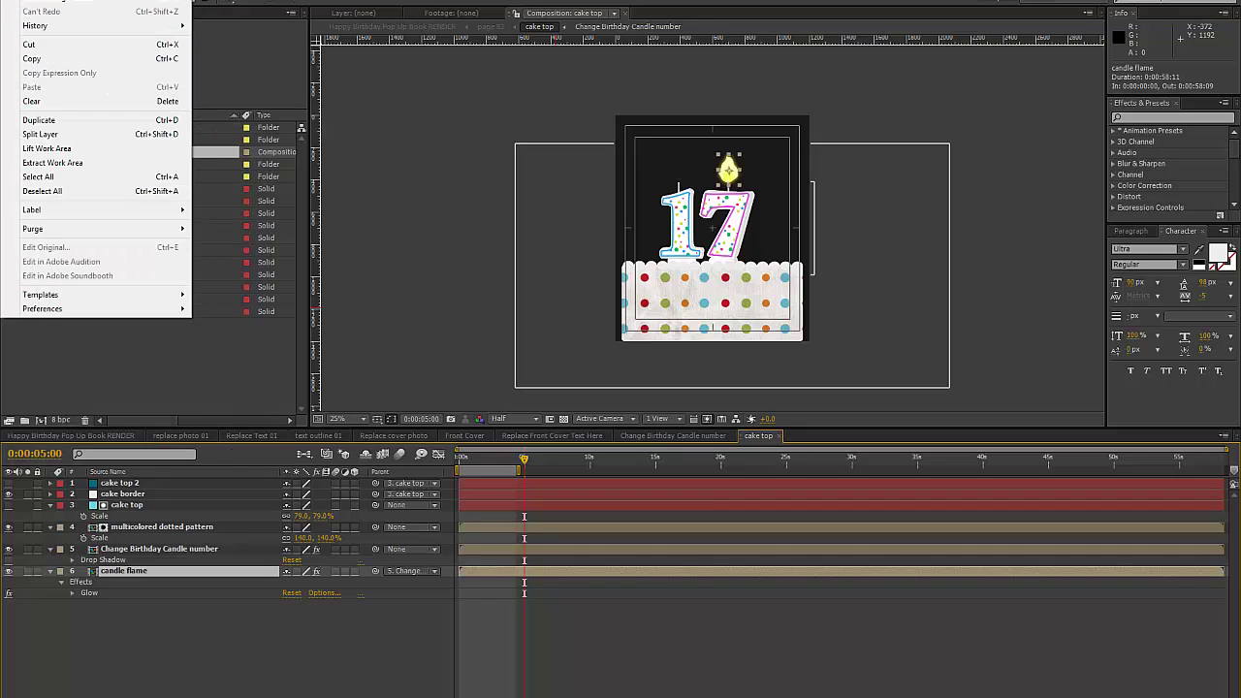
click(68, 119)
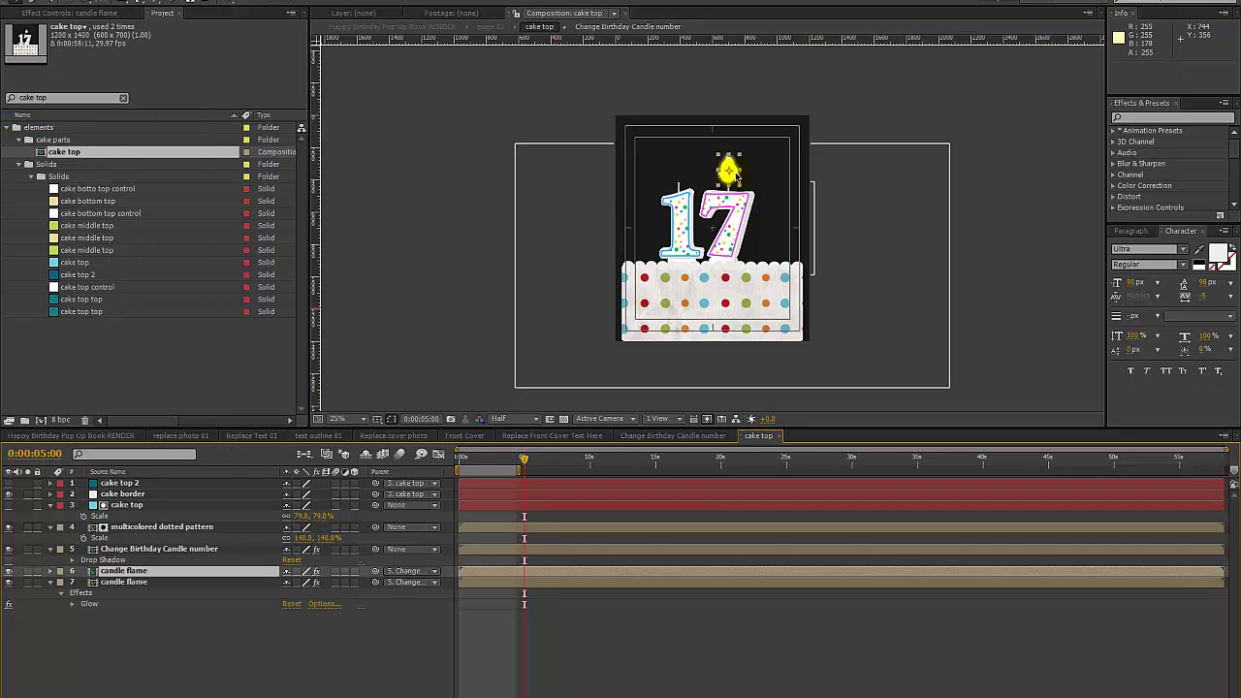
drag(730, 173, 679, 174)
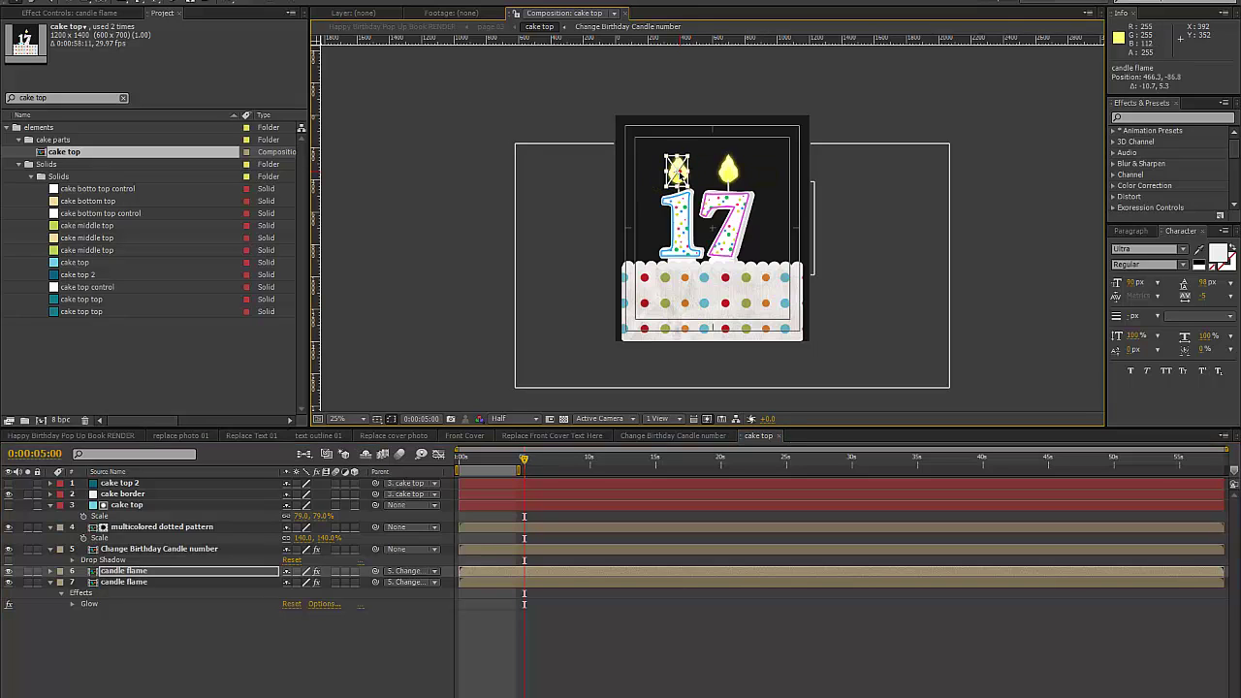
Show the Happy Birthday banner page at 0:00:32:22 in the RENDER comp
click(114, 438)
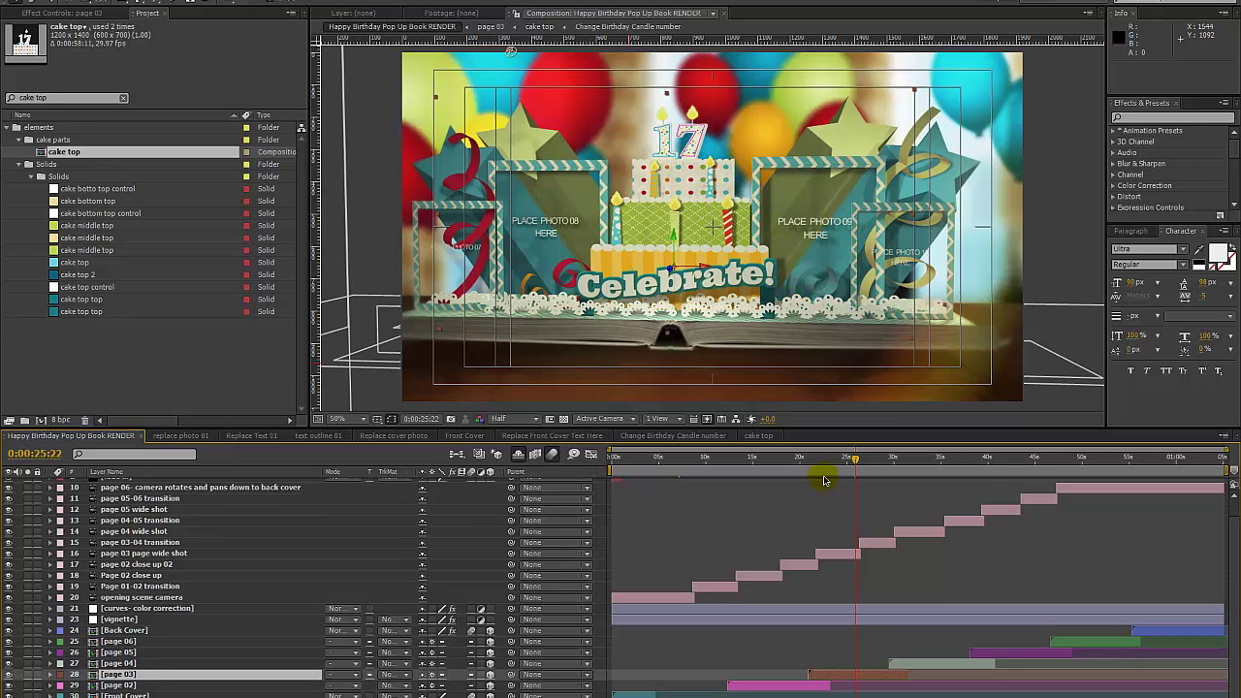
click(922, 457)
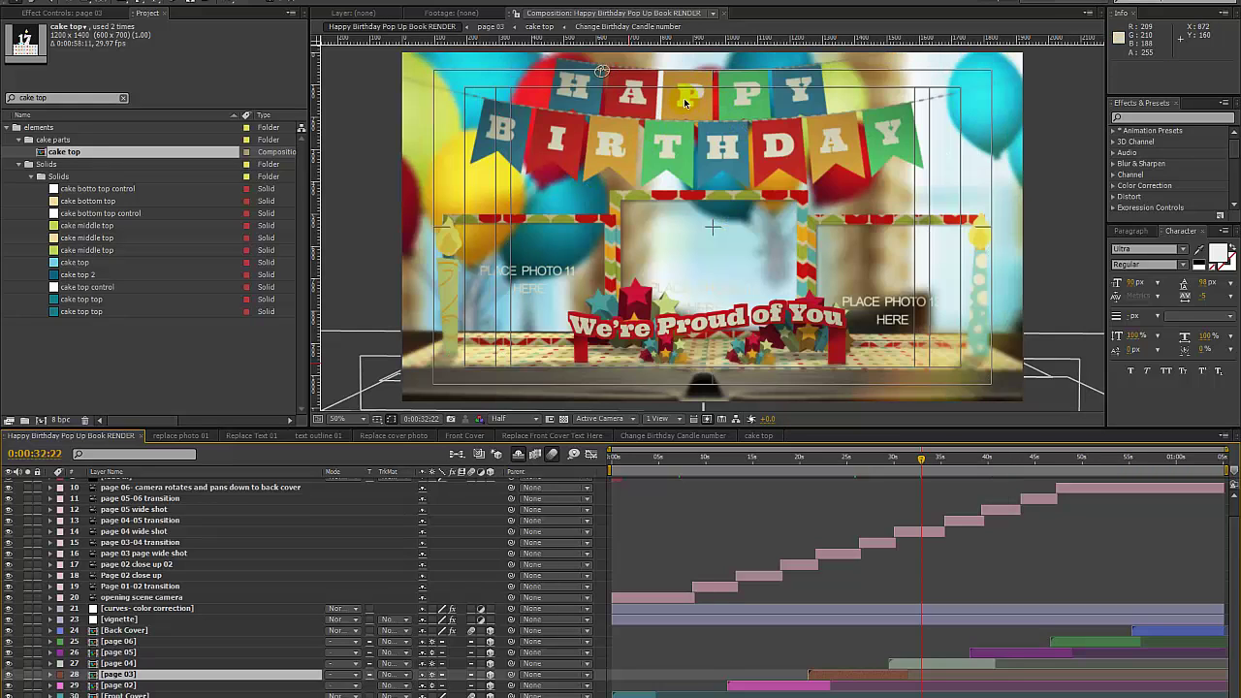
click(931, 664)
Clear the project search and expand Page 04's Change Happy Birthday background Pendants folder
click(123, 98)
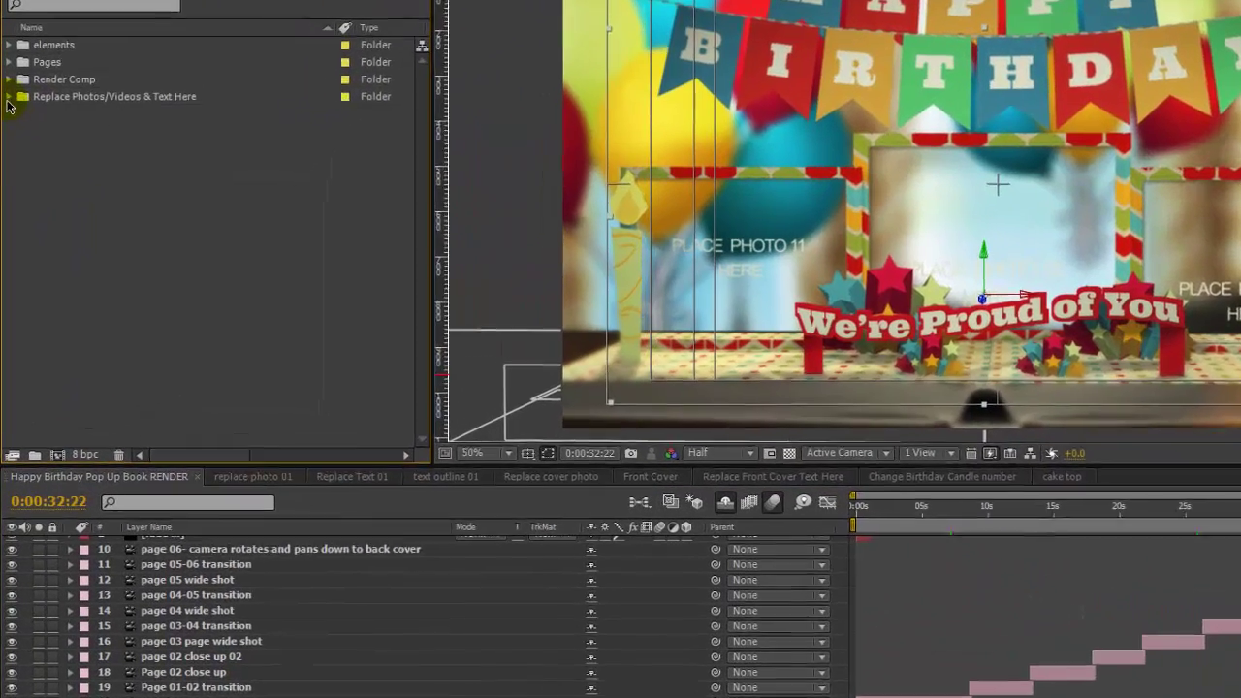
click(7, 164)
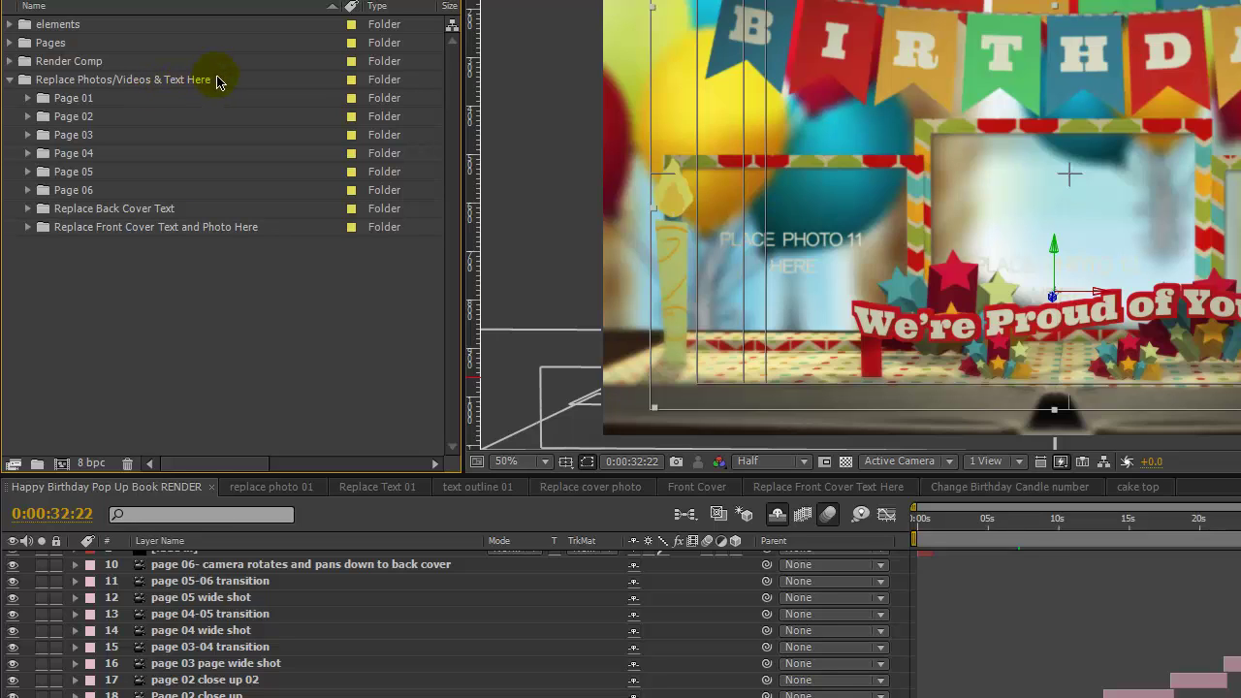
click(175, 81)
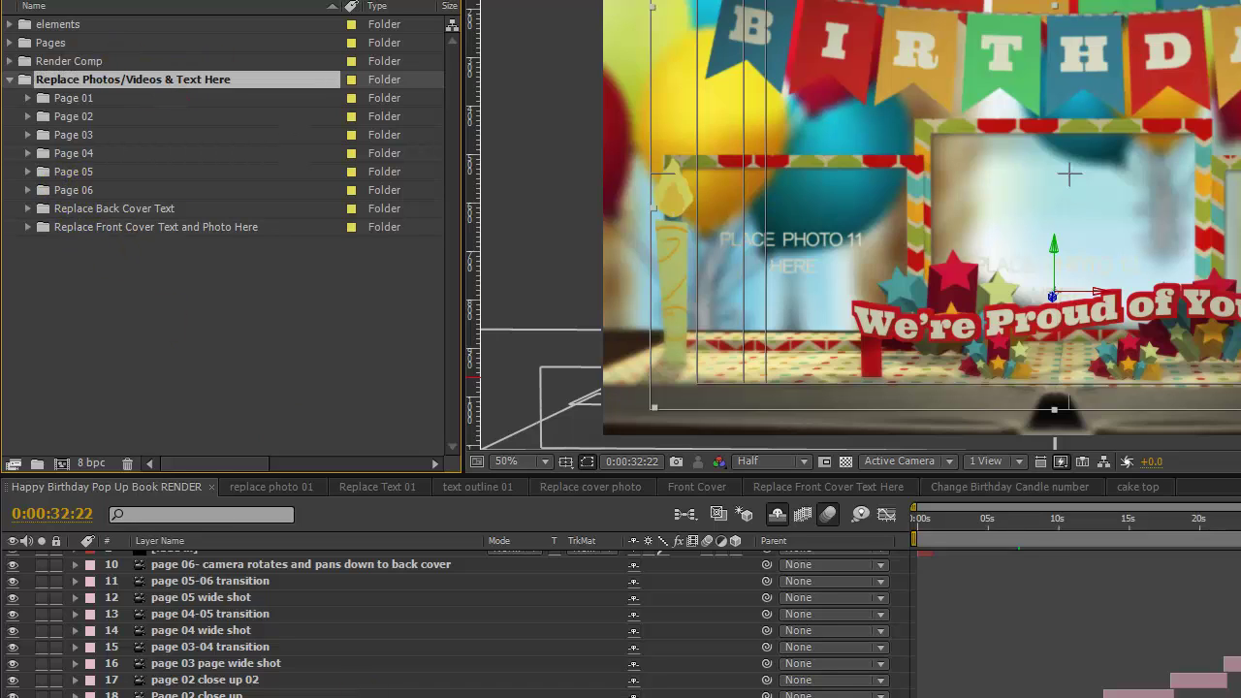
click(77, 153)
click(30, 154)
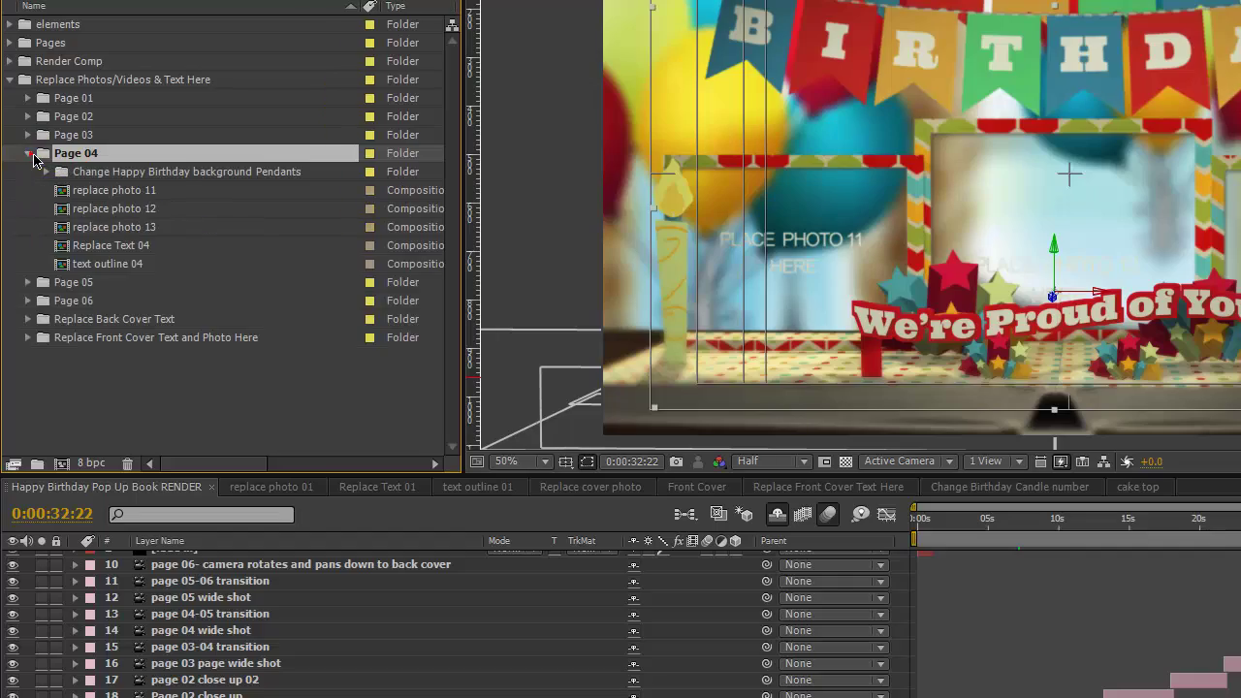
click(97, 173)
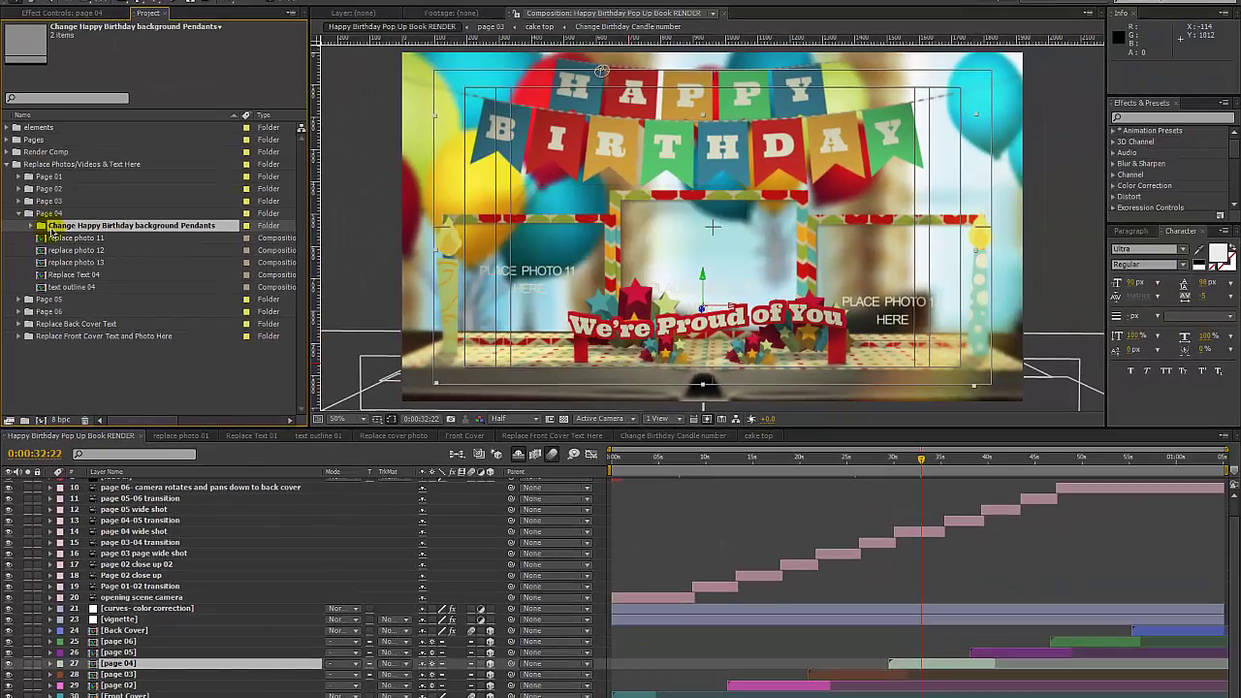
click(30, 225)
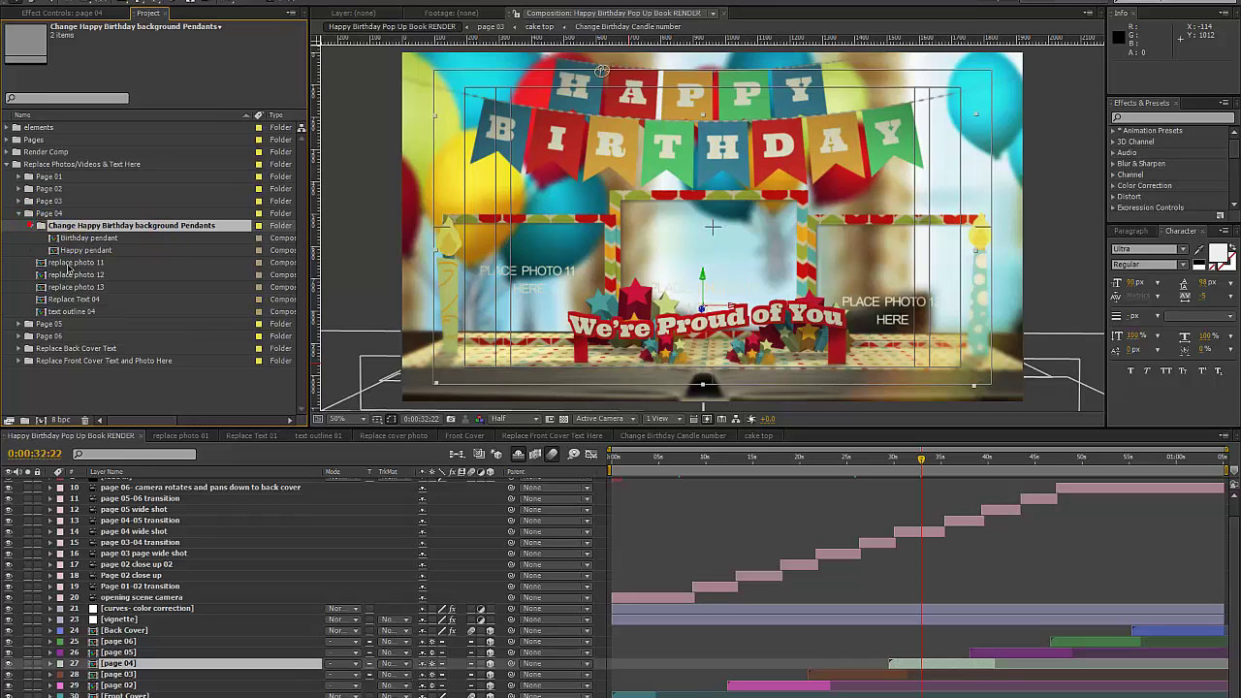
In Happy pendant, duplicate banner 05 as banner 06 and slide it to the row's end
double_click(85, 251)
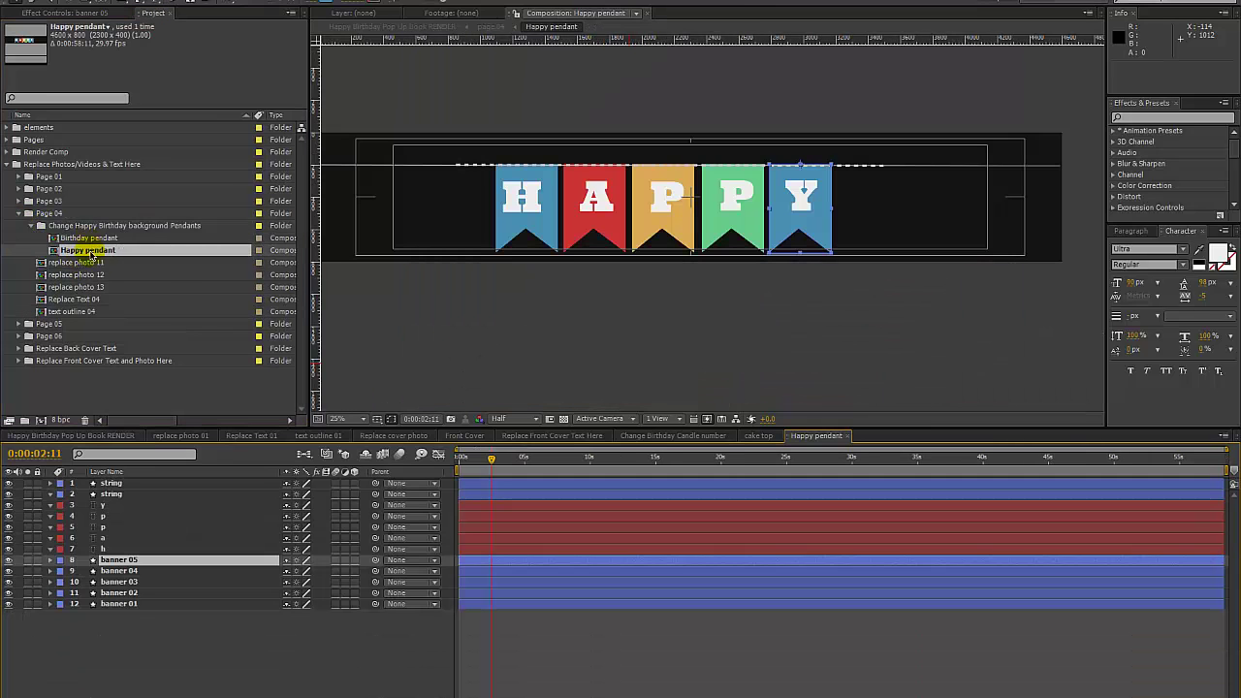
click(522, 198)
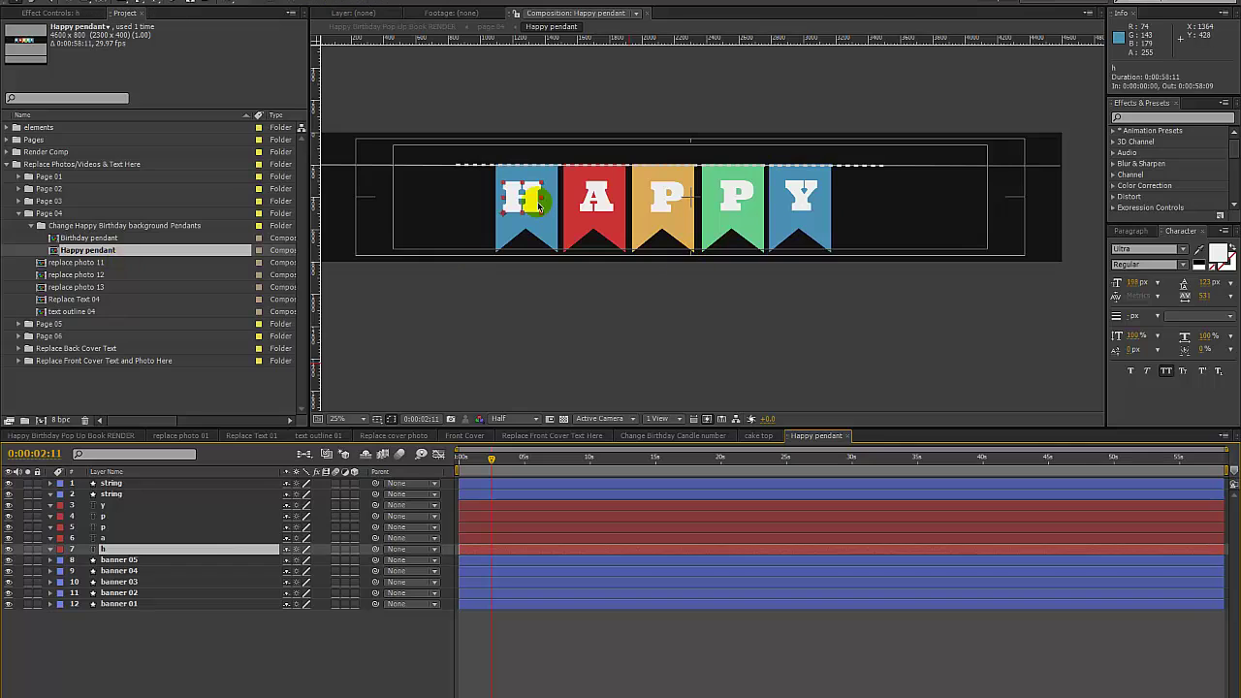
click(788, 228)
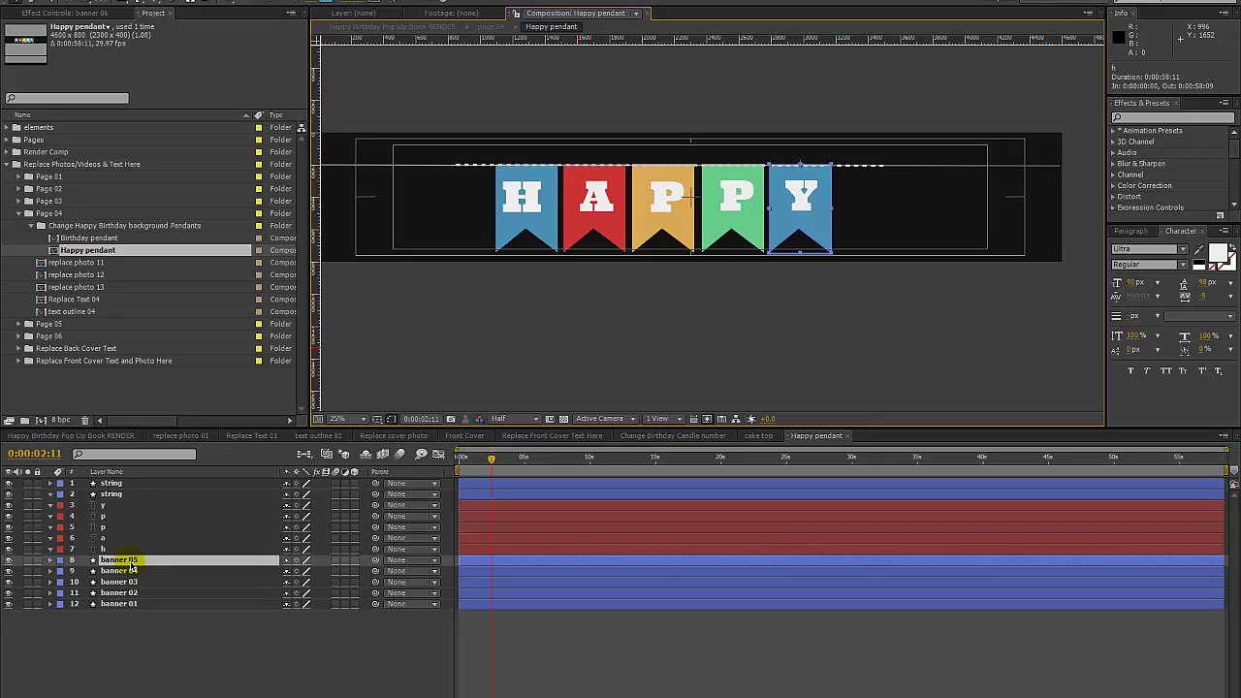
key(ctrl+d)
key(p)
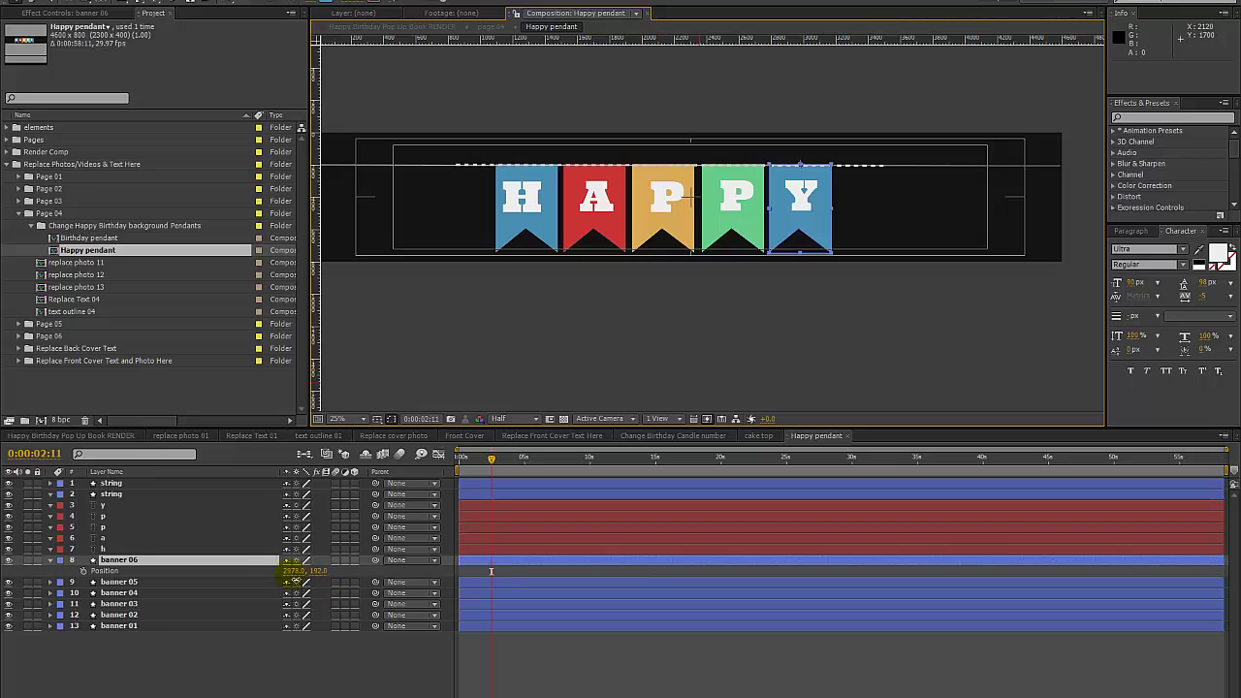
click(292, 572)
drag(365, 574, 294, 579)
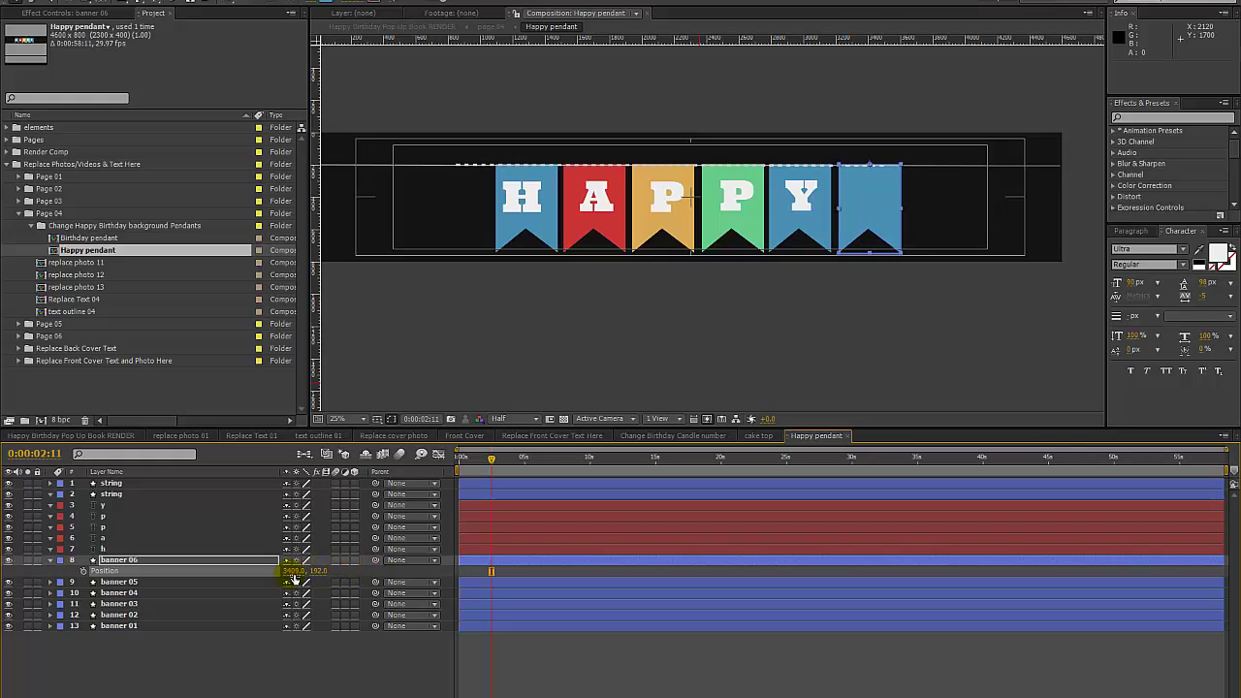
Duplicate the y letter layer and position the copy on the new banner
click(119, 507)
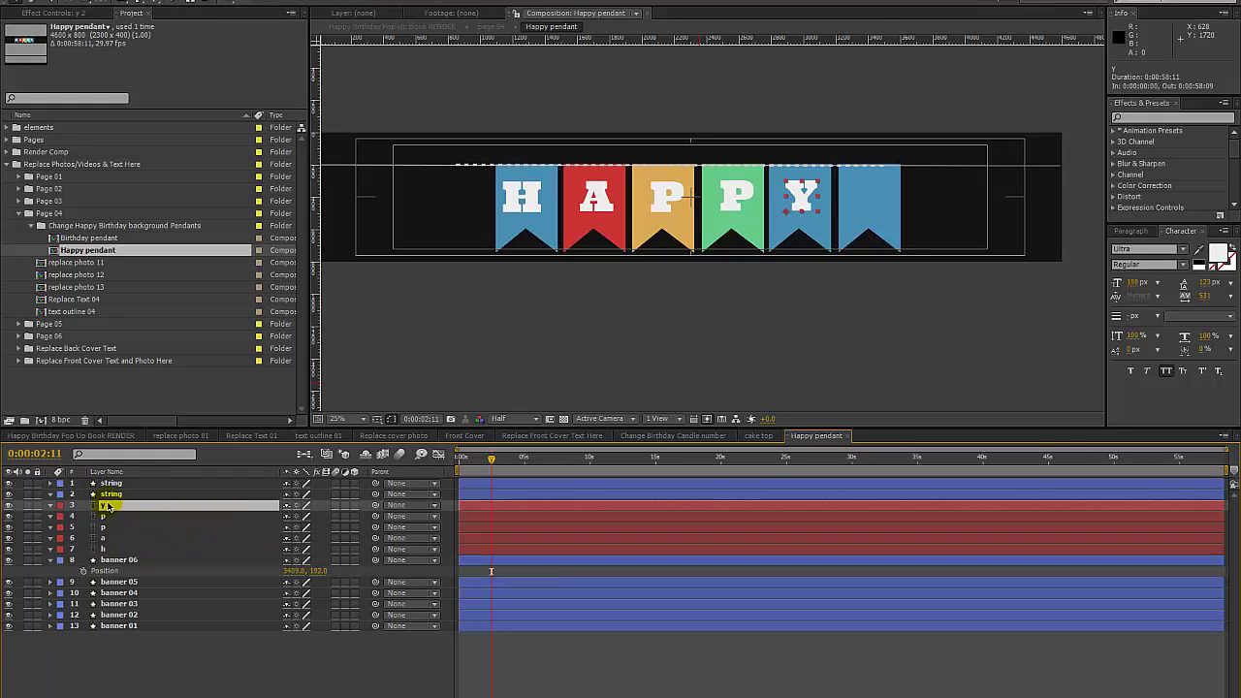
key(ctrl+d)
key(p)
key(Return)
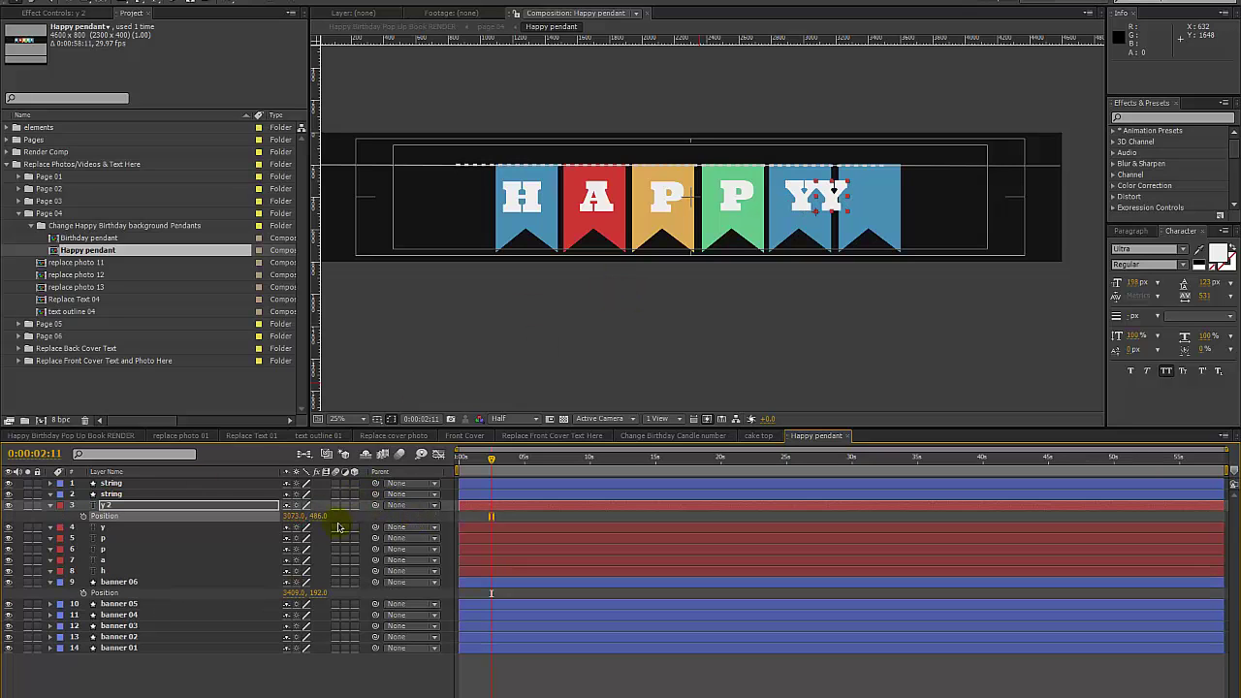
drag(400, 518, 419, 520)
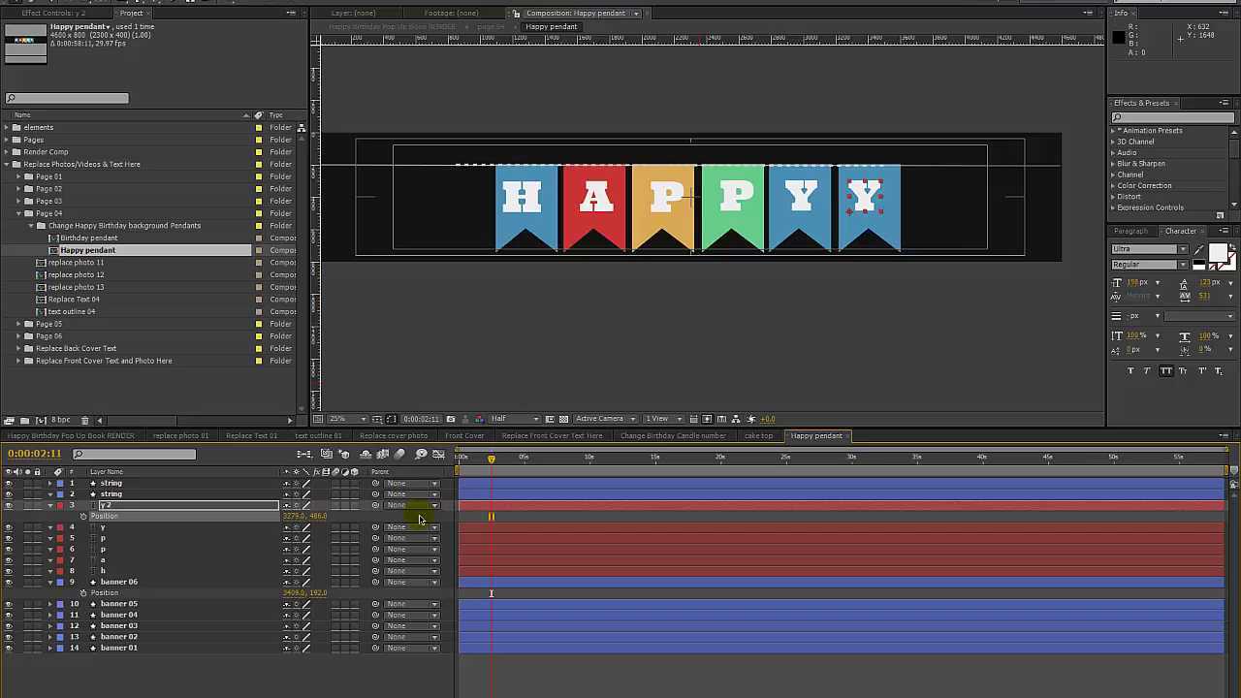
drag(296, 517, 299, 519)
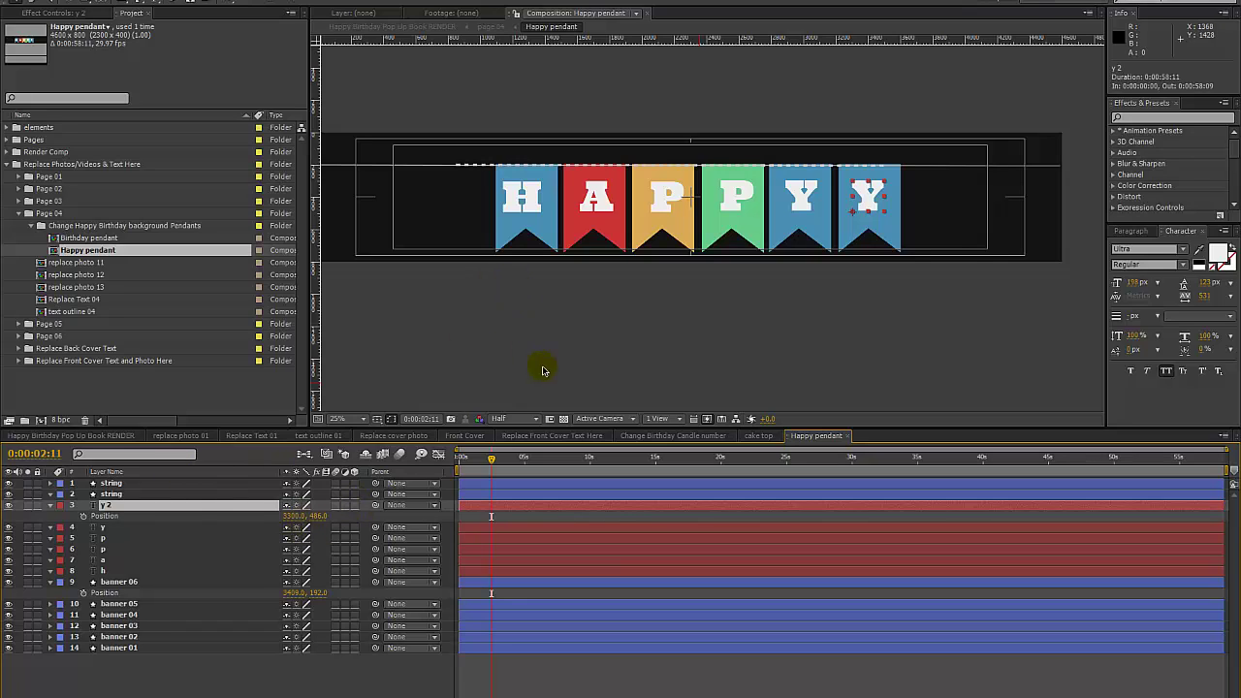
Shift all pennants and letters left together to recentre the HAPPYY row
click(131, 505)
key(Return)
key(Return)
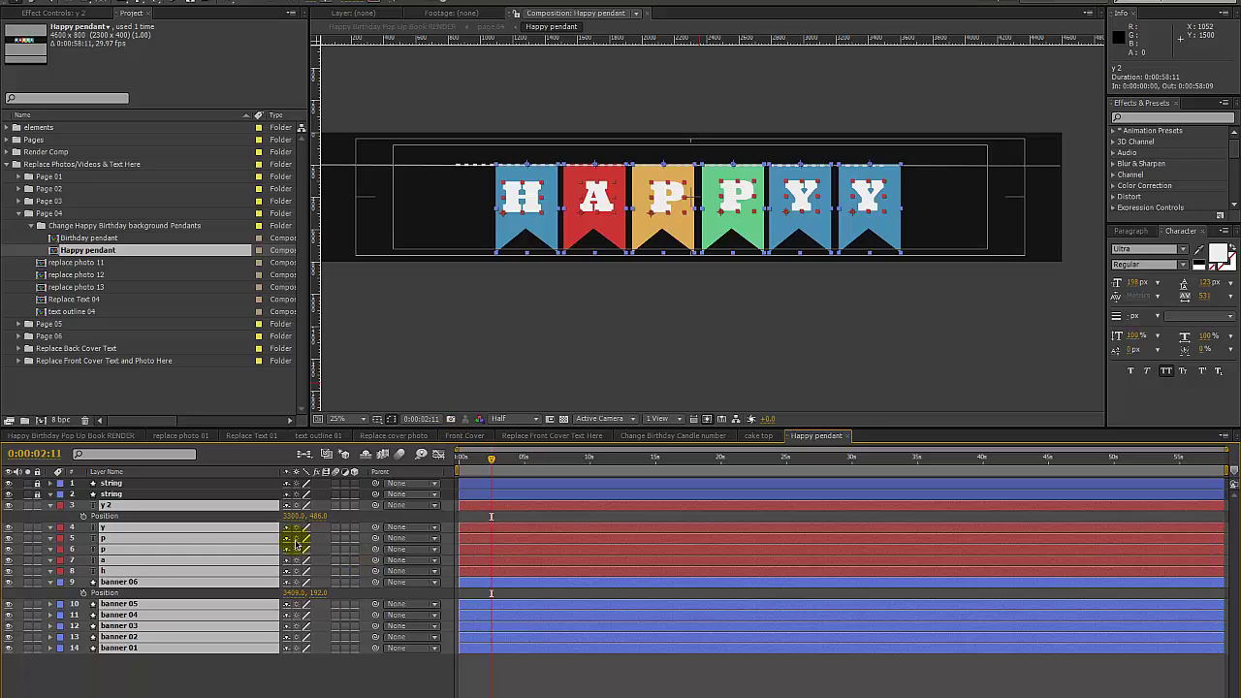
mouse_move(290, 518)
mouse_down()
mouse_move(249, 511)
mouse_move(296, 518)
mouse_up()
Change the first Happy pennant's letter from H to S so it reads SAPPYY
click(926, 156)
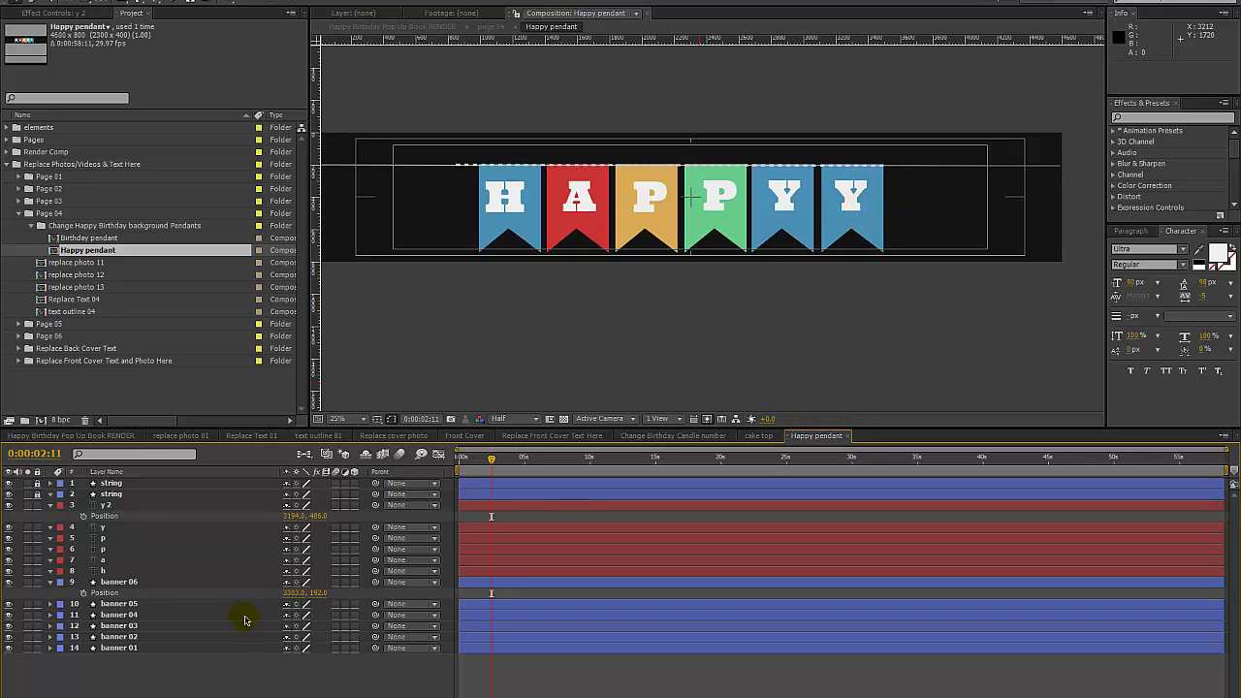
click(104, 572)
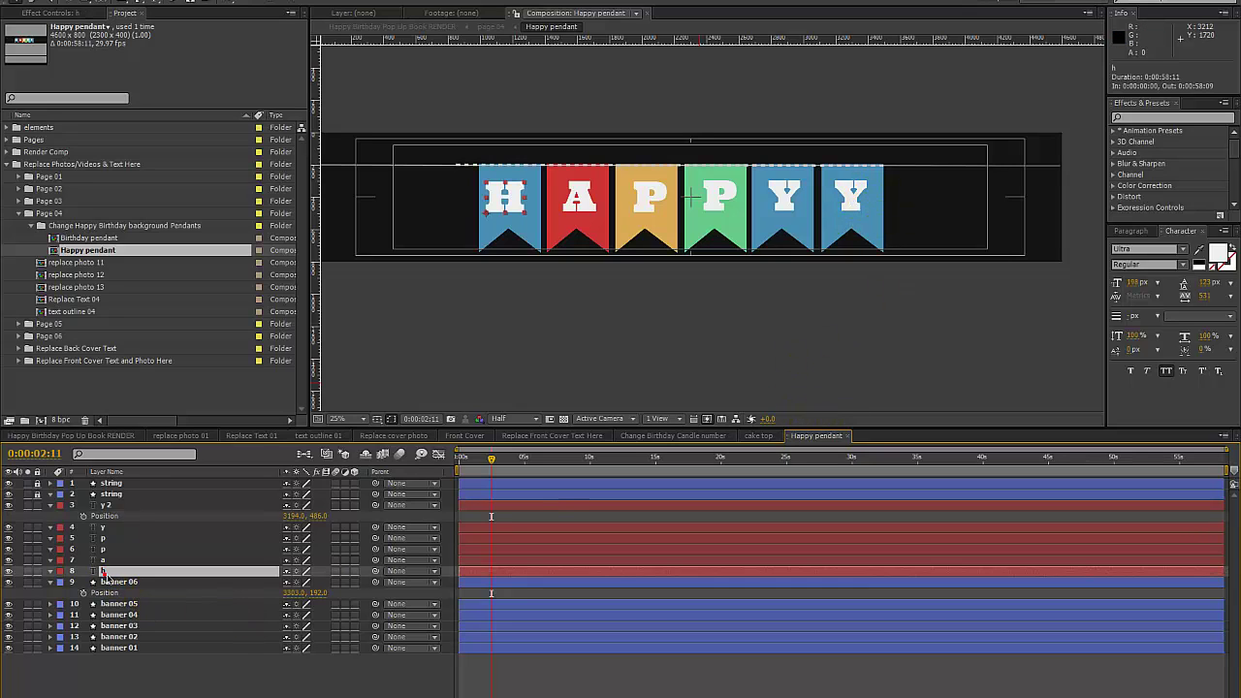
double_click(105, 572)
text(s)
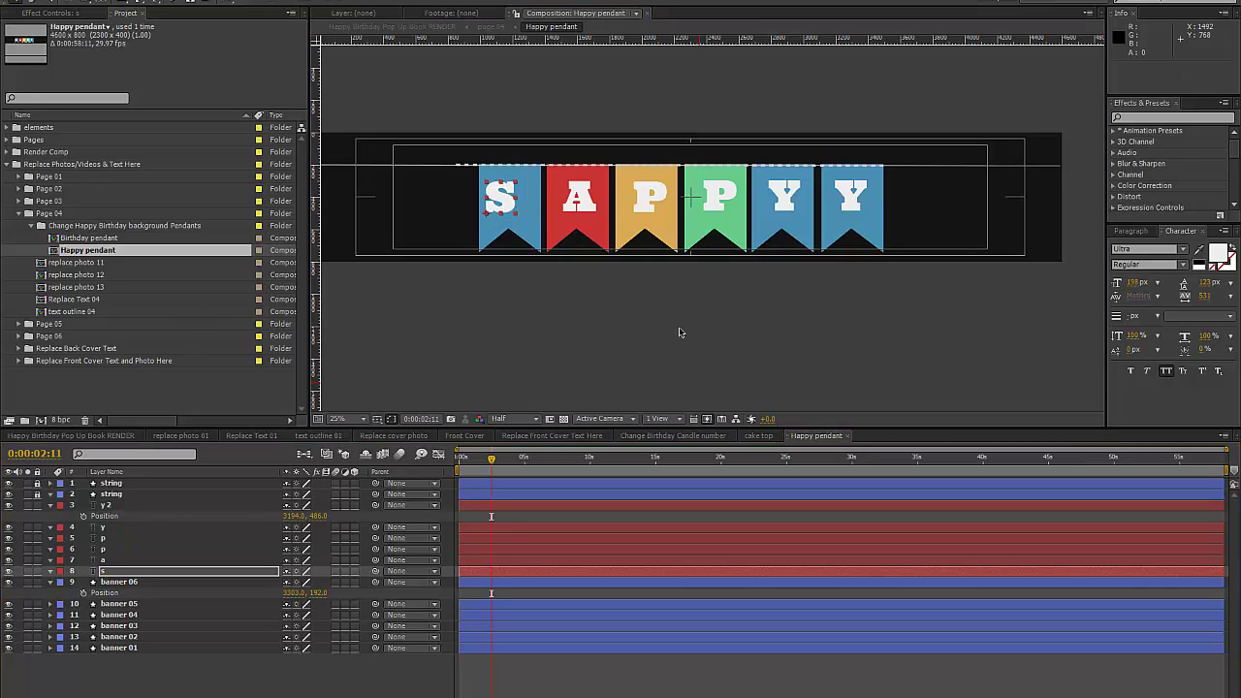
click(493, 312)
double_click(81, 239)
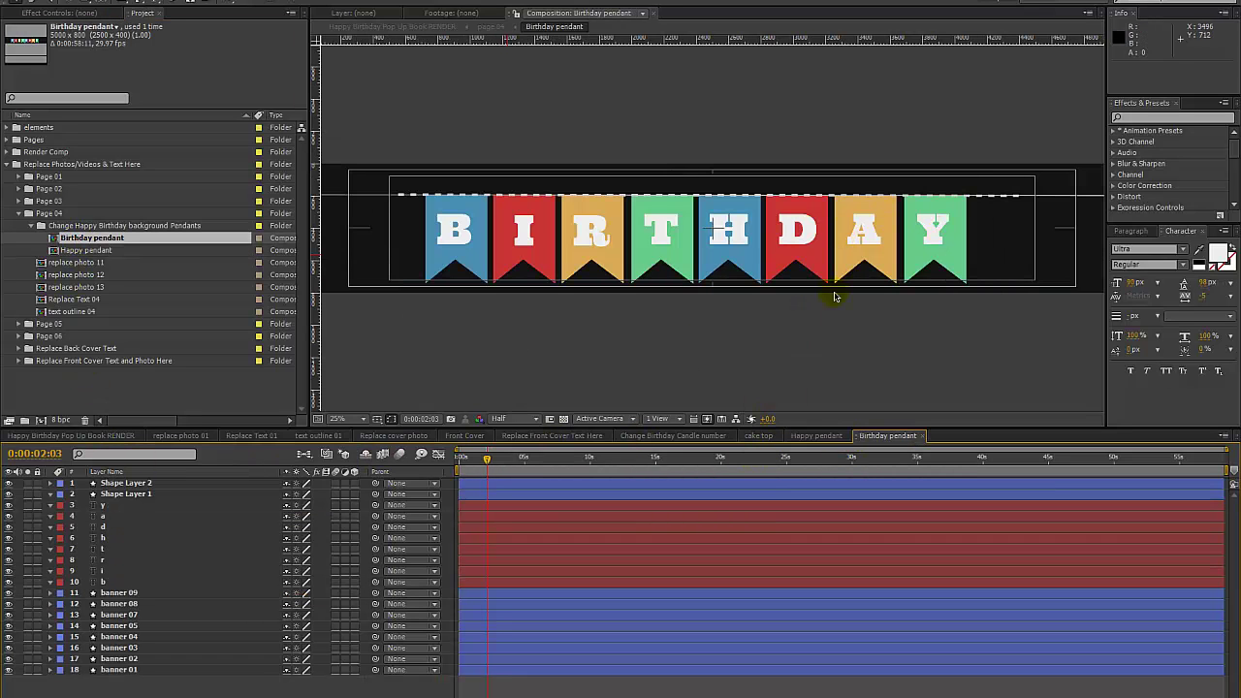
Hide the A and Y pennants and letters so the banner spells BIRTHD
click(126, 594)
drag(10, 594, 11, 611)
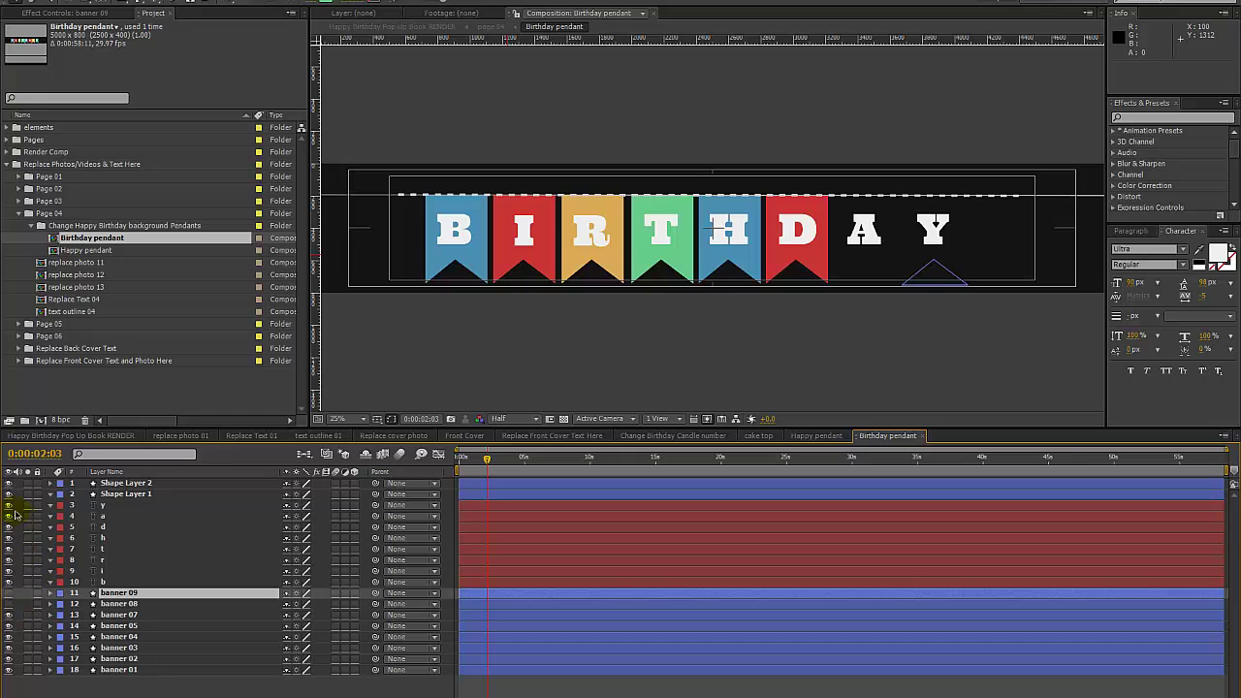
key(ctrl+shift+a)
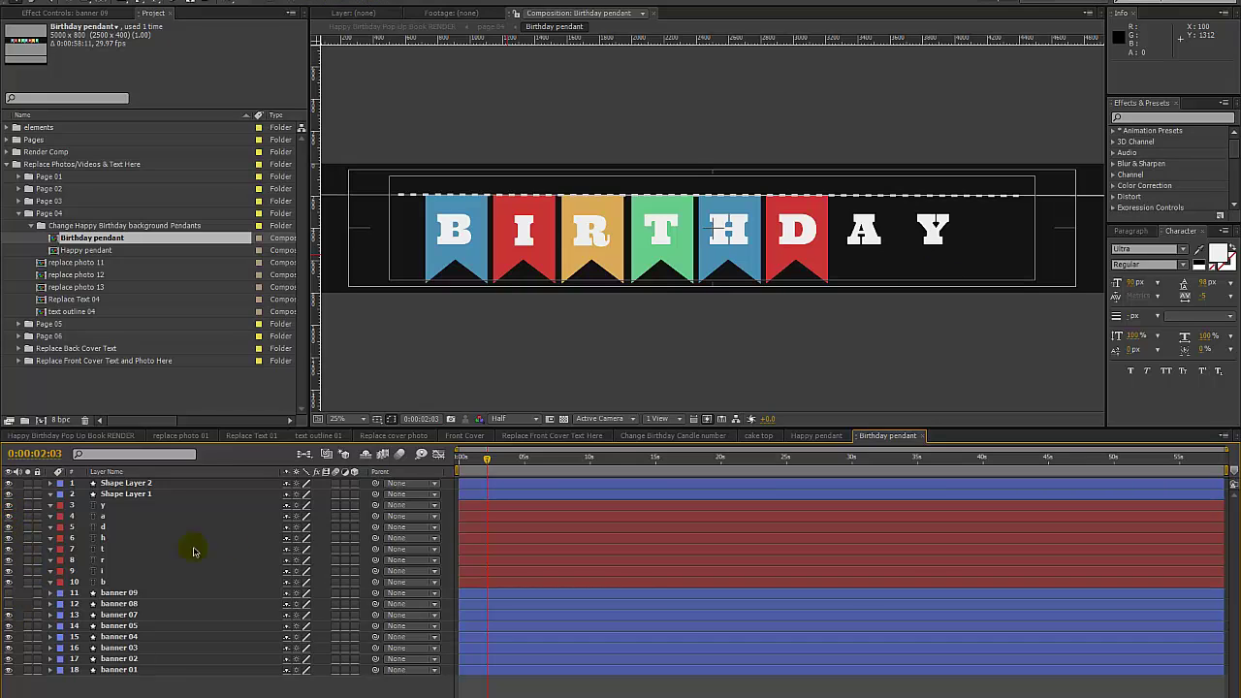
drag(9, 505, 7, 517)
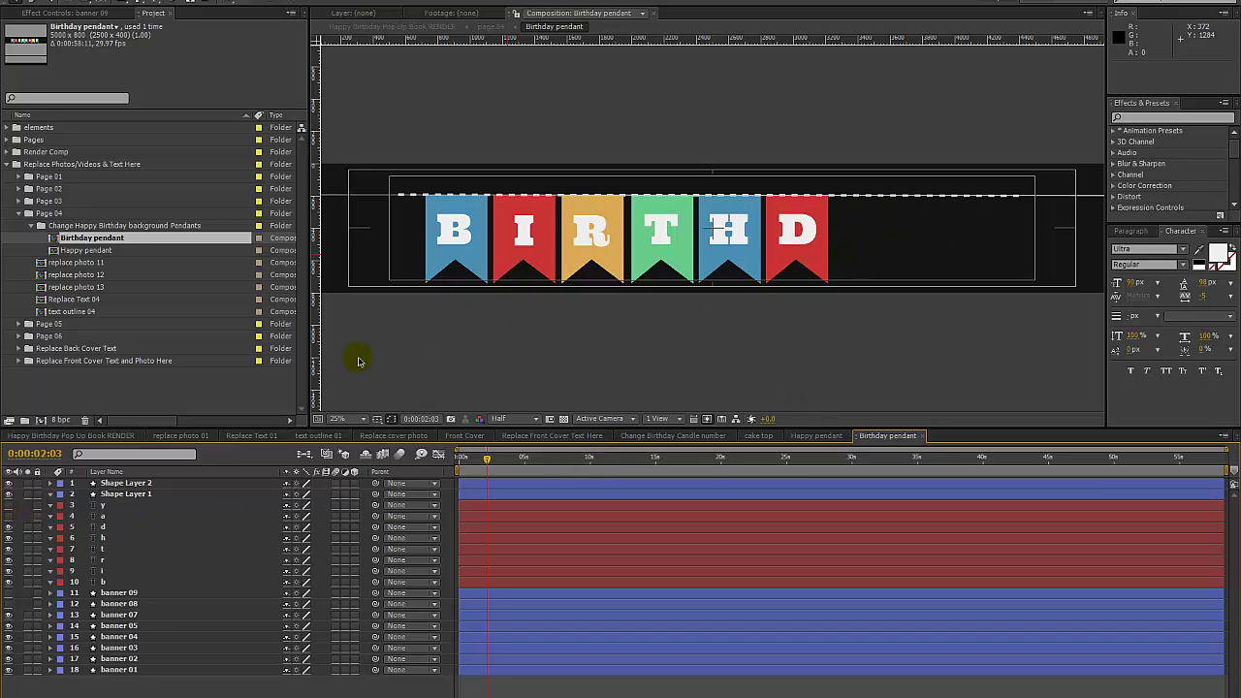
Show the calendar page near 0:00:42:13 and select Change Calendar Here in Page 05
click(70, 435)
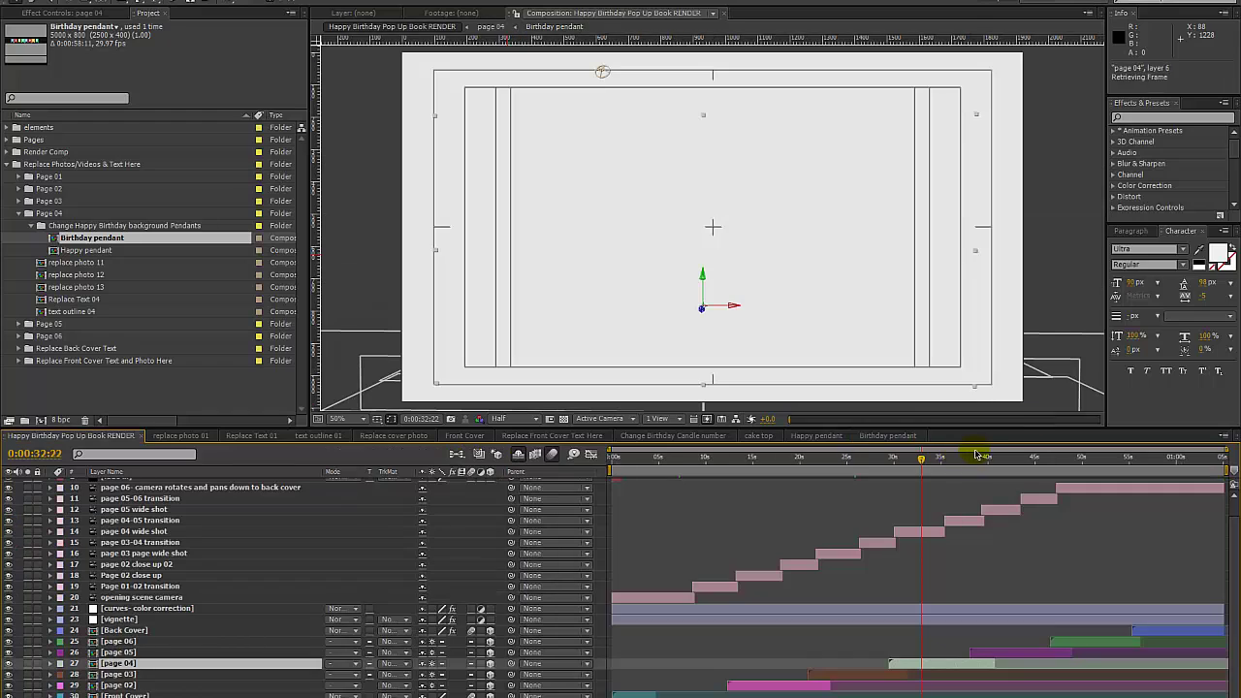
click(1013, 461)
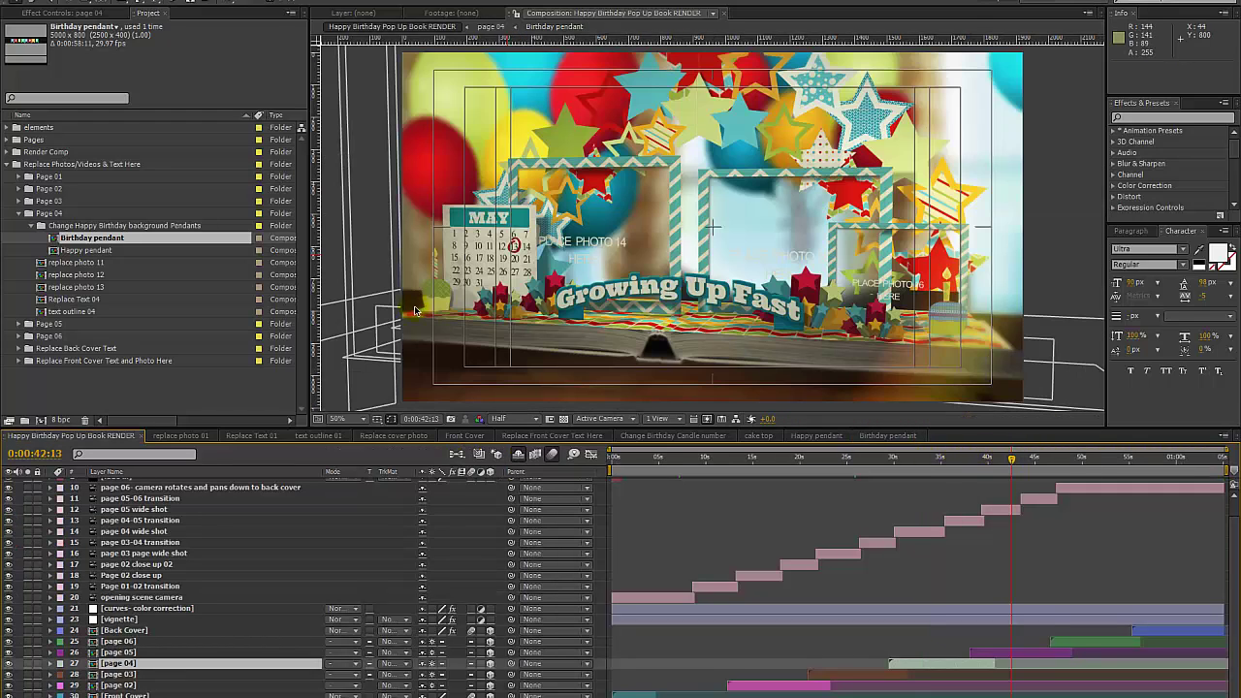
click(54, 215)
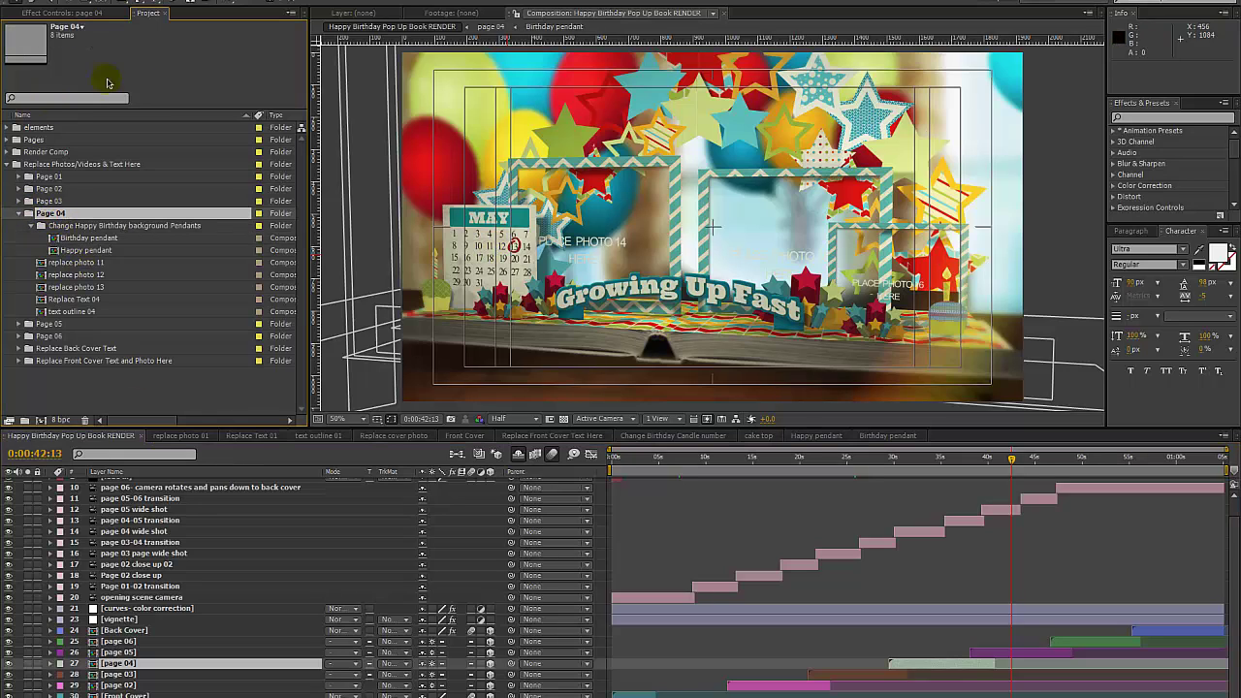
click(50, 323)
click(19, 323)
scroll(83, 312, down, 1)
click(110, 303)
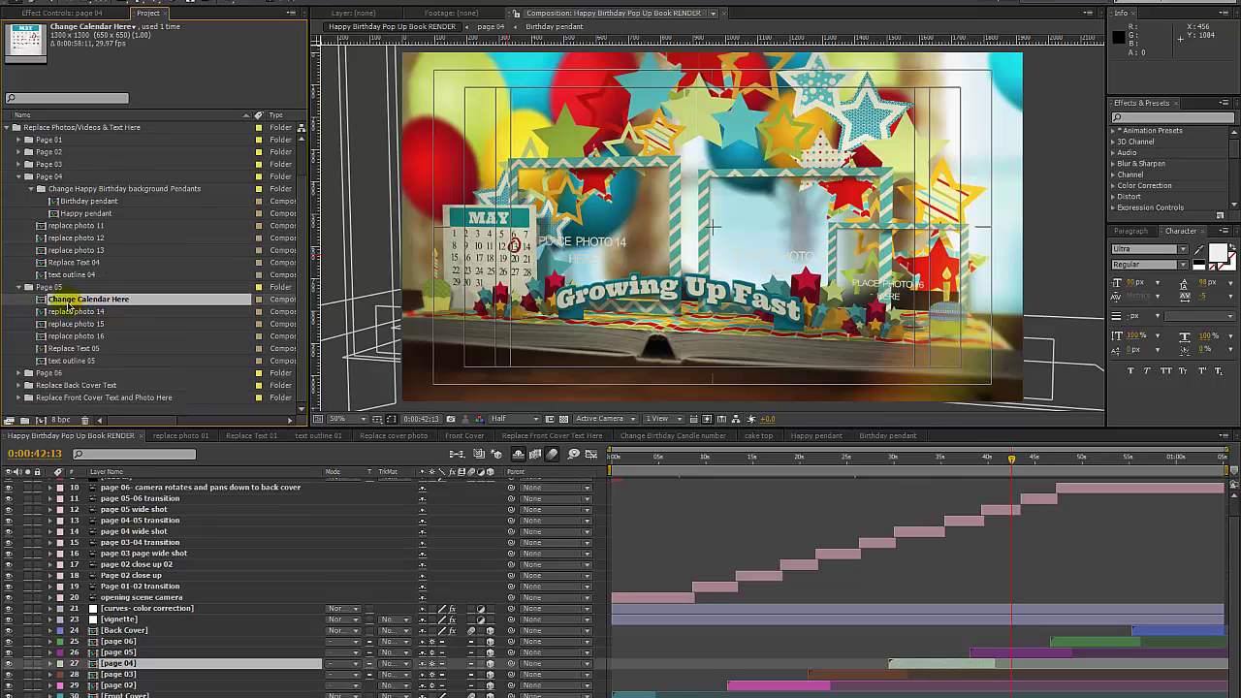
Open Change Calendar Here and inspect the MAY title, the 1–7 dates row and the teal header layers
double_click(99, 301)
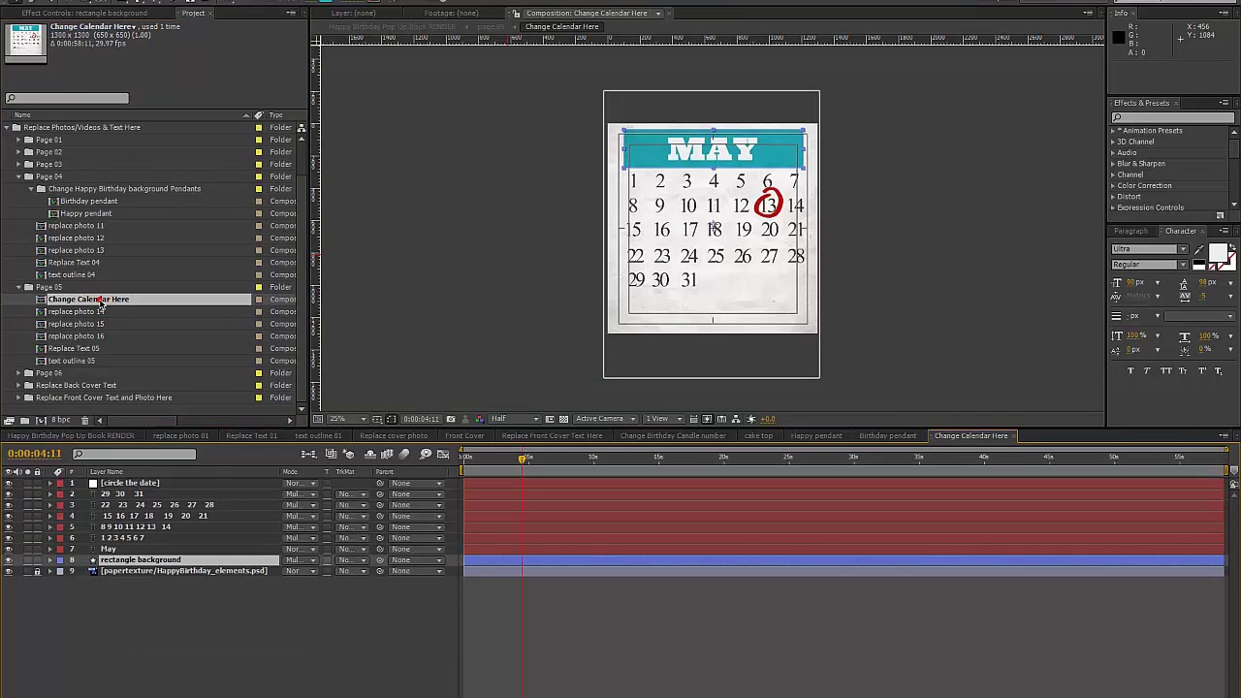
click(108, 550)
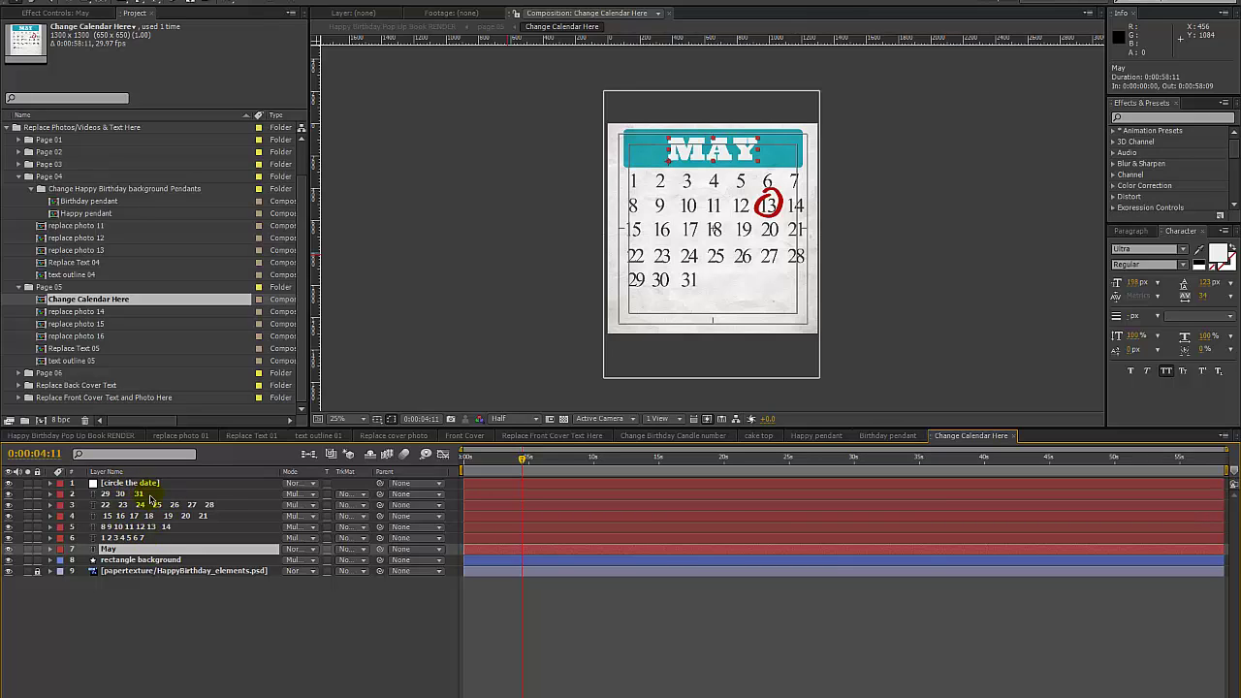
double_click(122, 553)
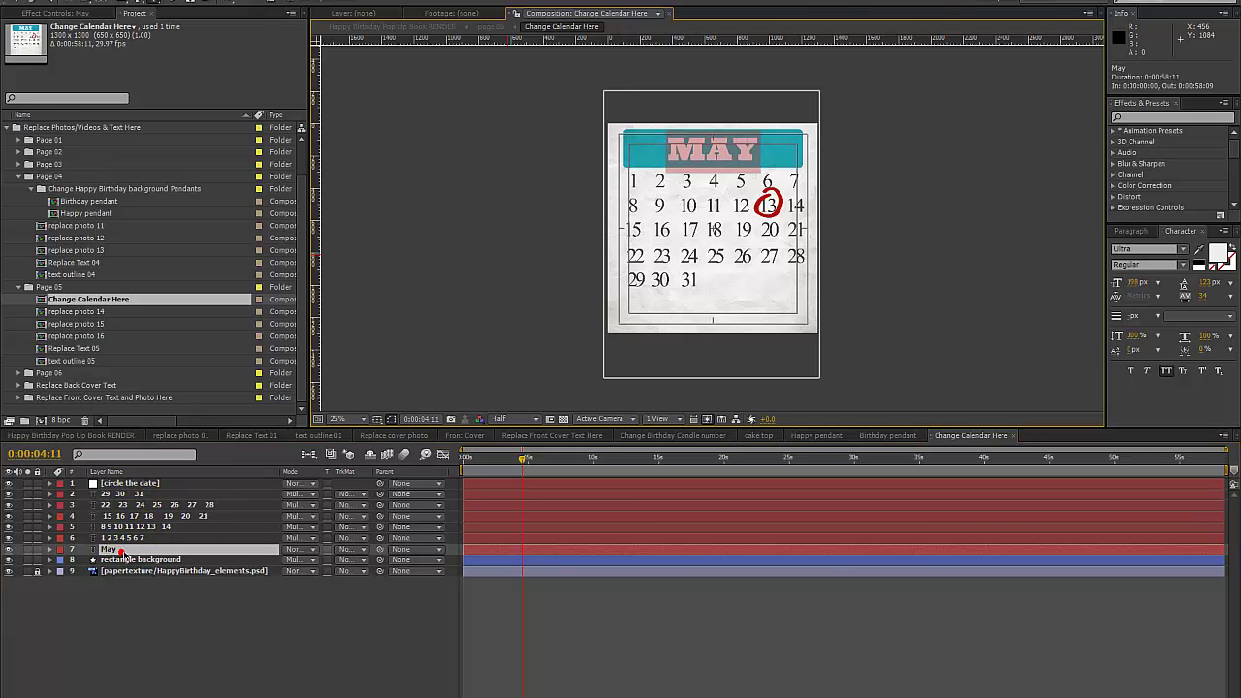
click(114, 538)
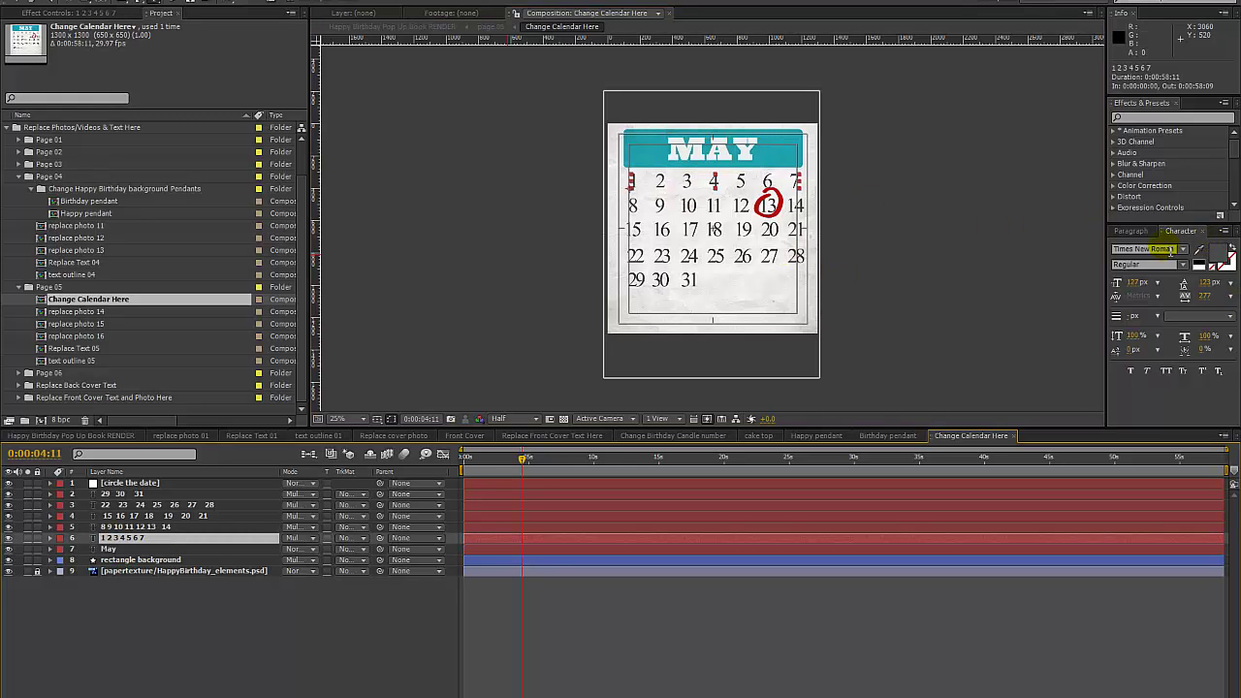
click(1181, 232)
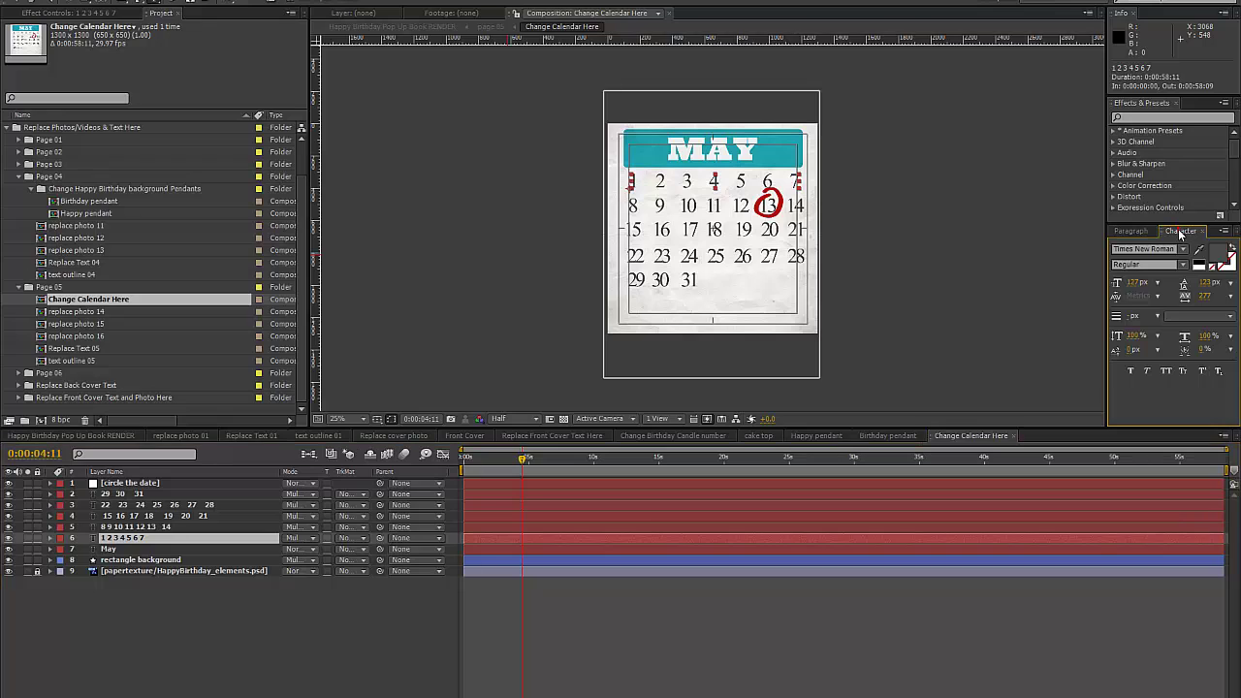
click(633, 146)
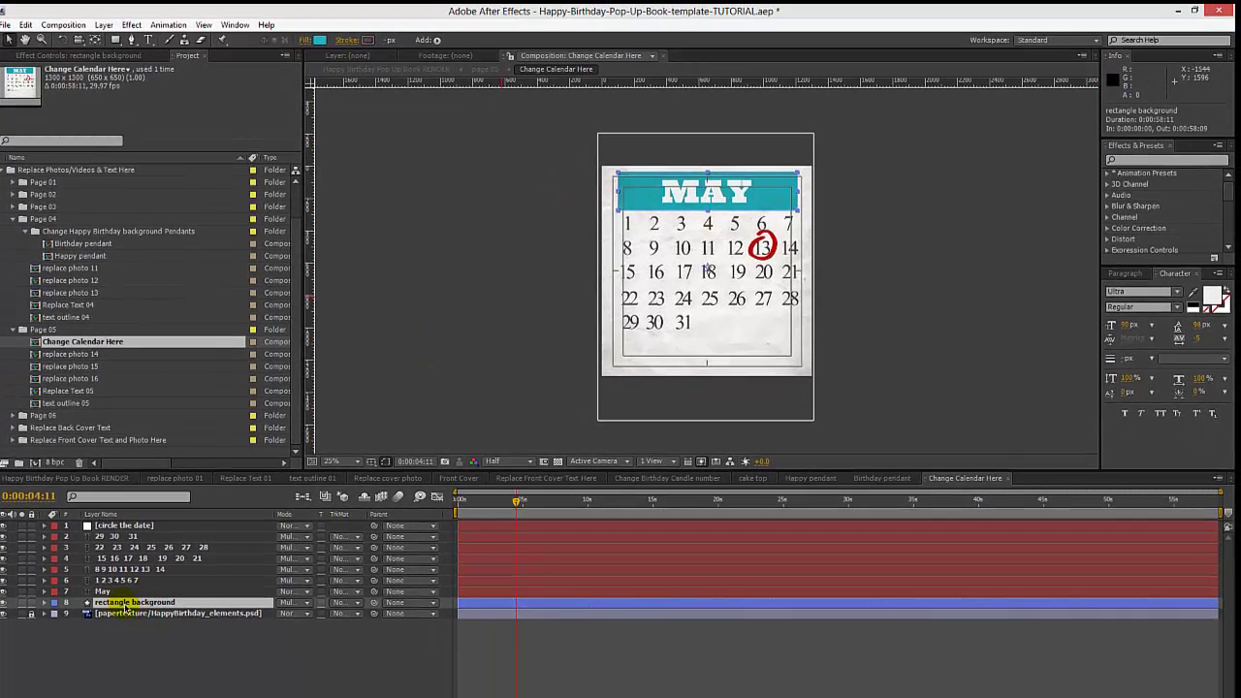
click(321, 42)
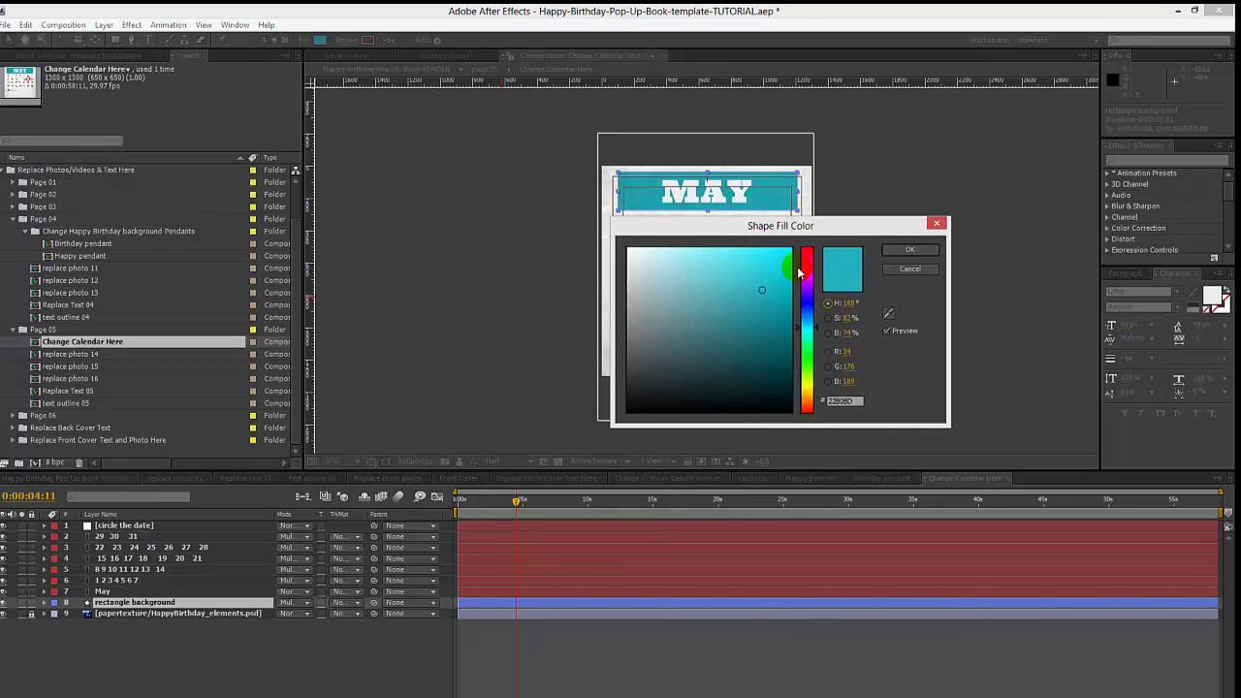
click(908, 251)
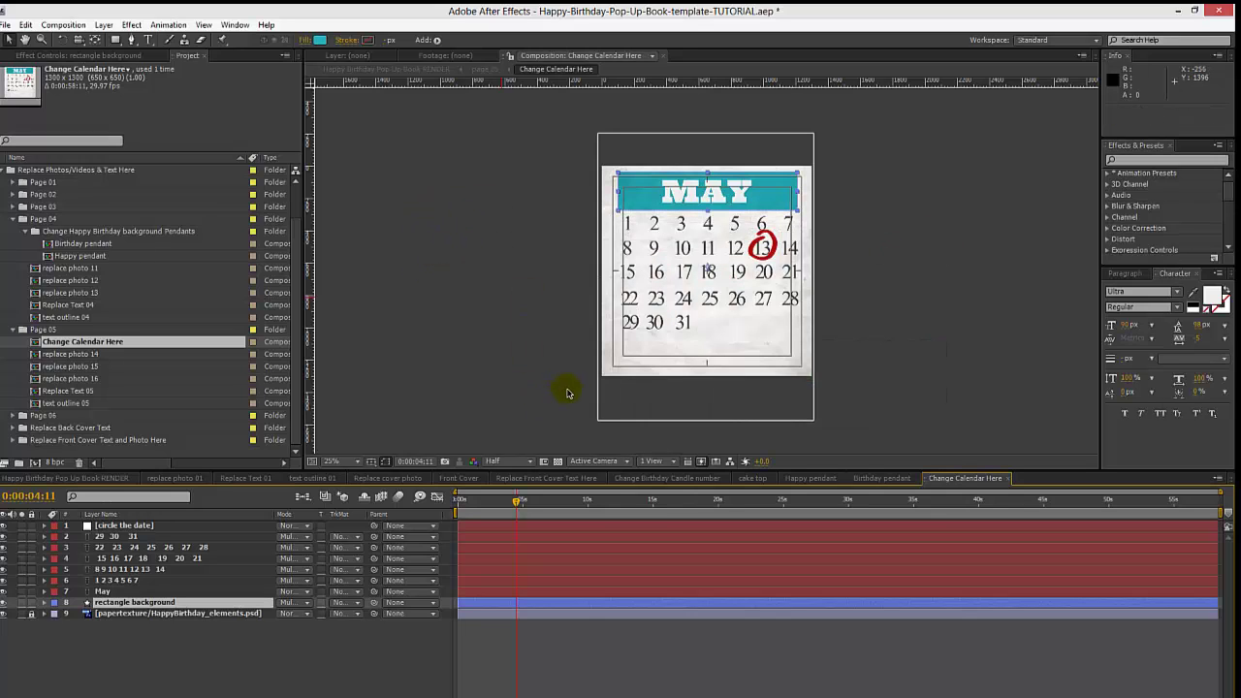
click(129, 527)
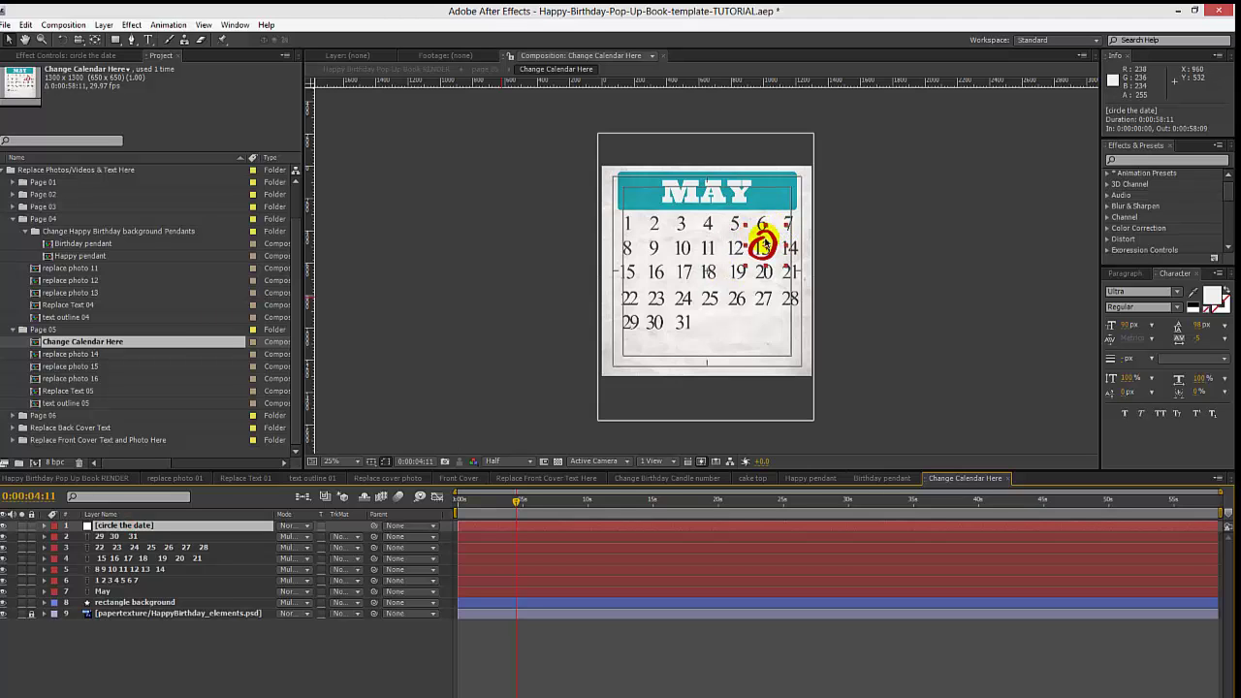
Move the red circle from 13 to 17 and set its brush Diameter to 84, keeping red
drag(766, 255, 685, 278)
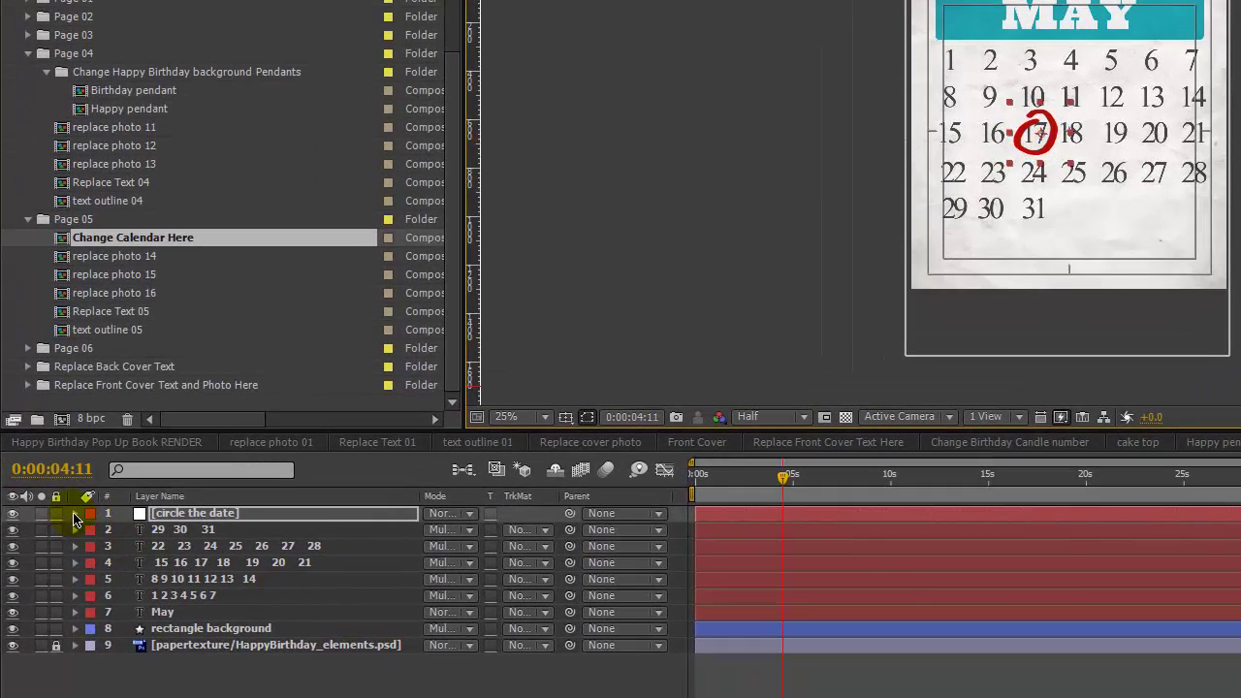
click(75, 514)
click(134, 547)
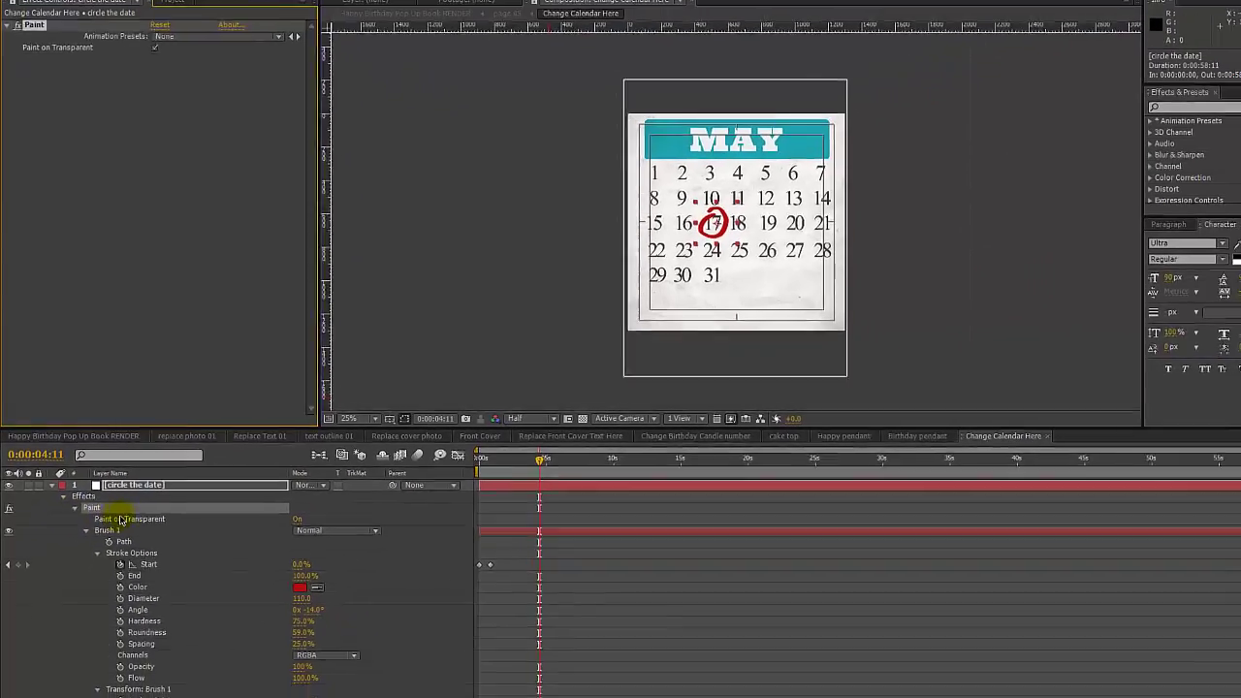
scroll(121, 518, down, 1)
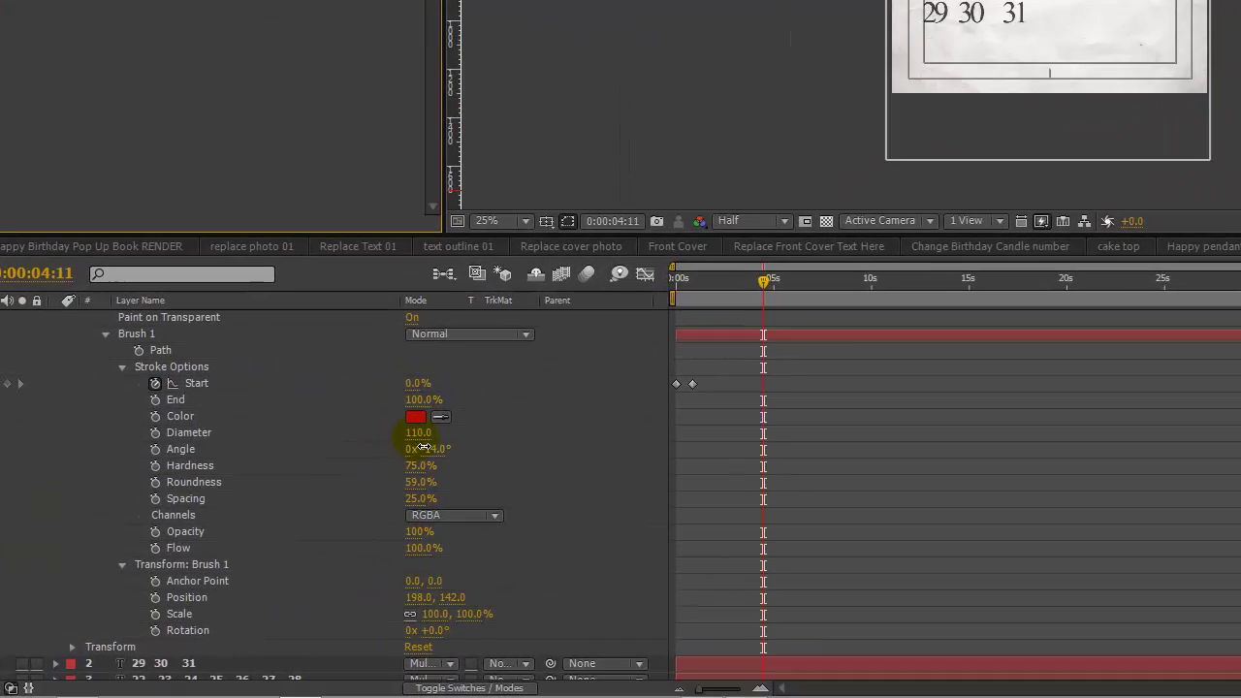
drag(297, 561, 272, 570)
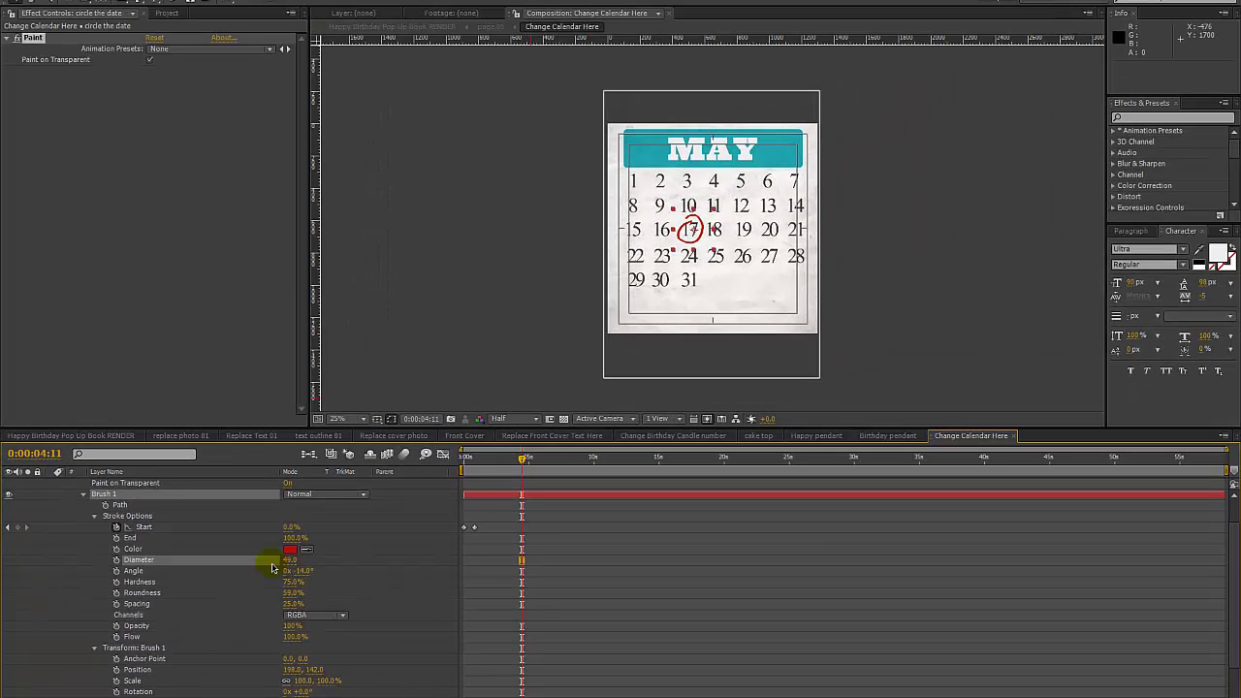
drag(304, 565, 341, 557)
click(290, 550)
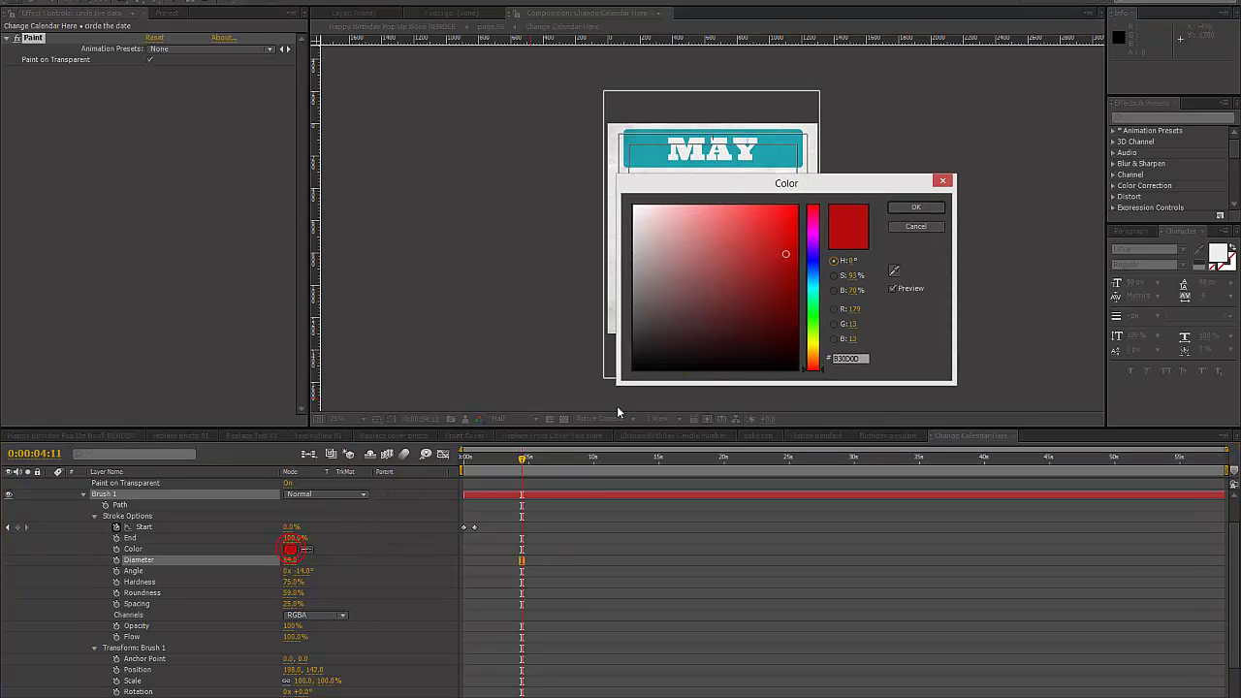
click(915, 208)
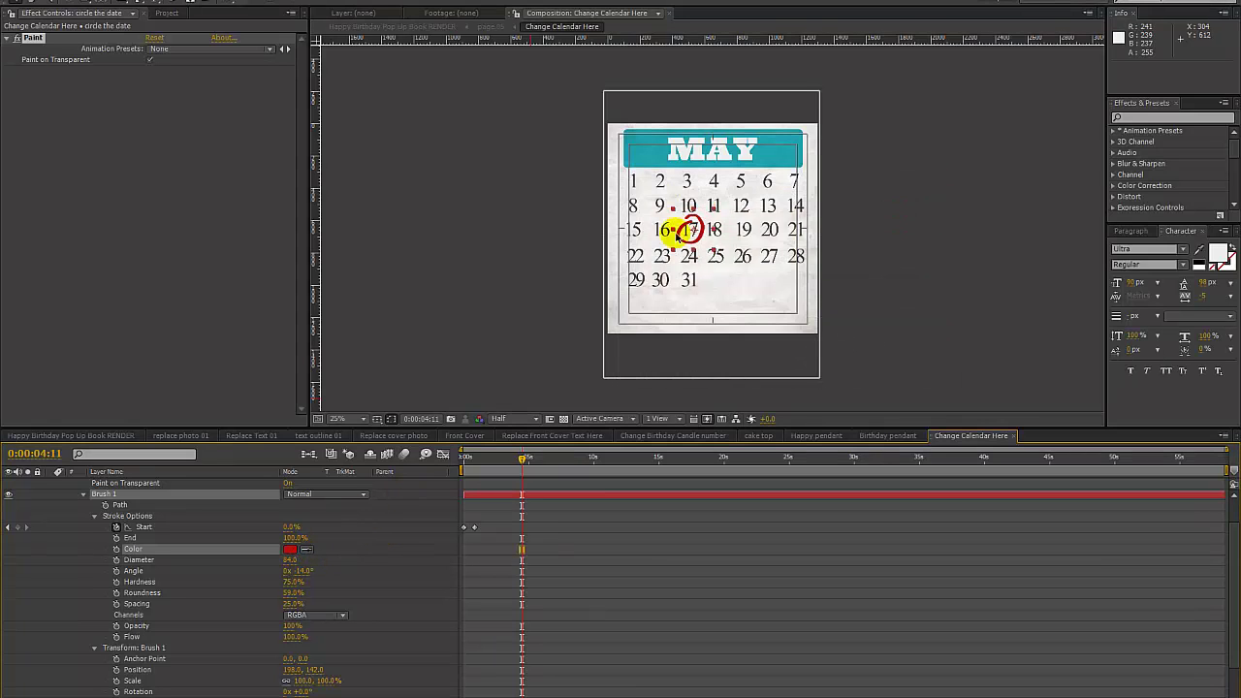
Preview the circle drawing around 17, then return to the RENDER comp
scroll(73, 554, up, 2)
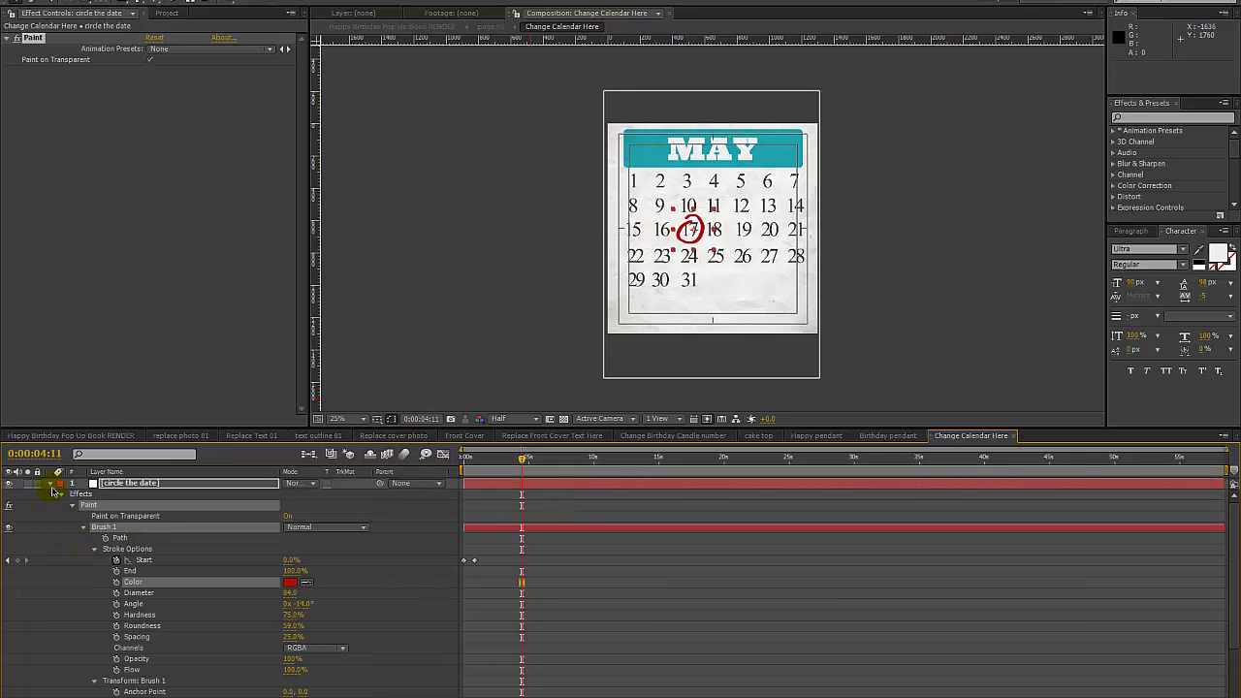
click(474, 458)
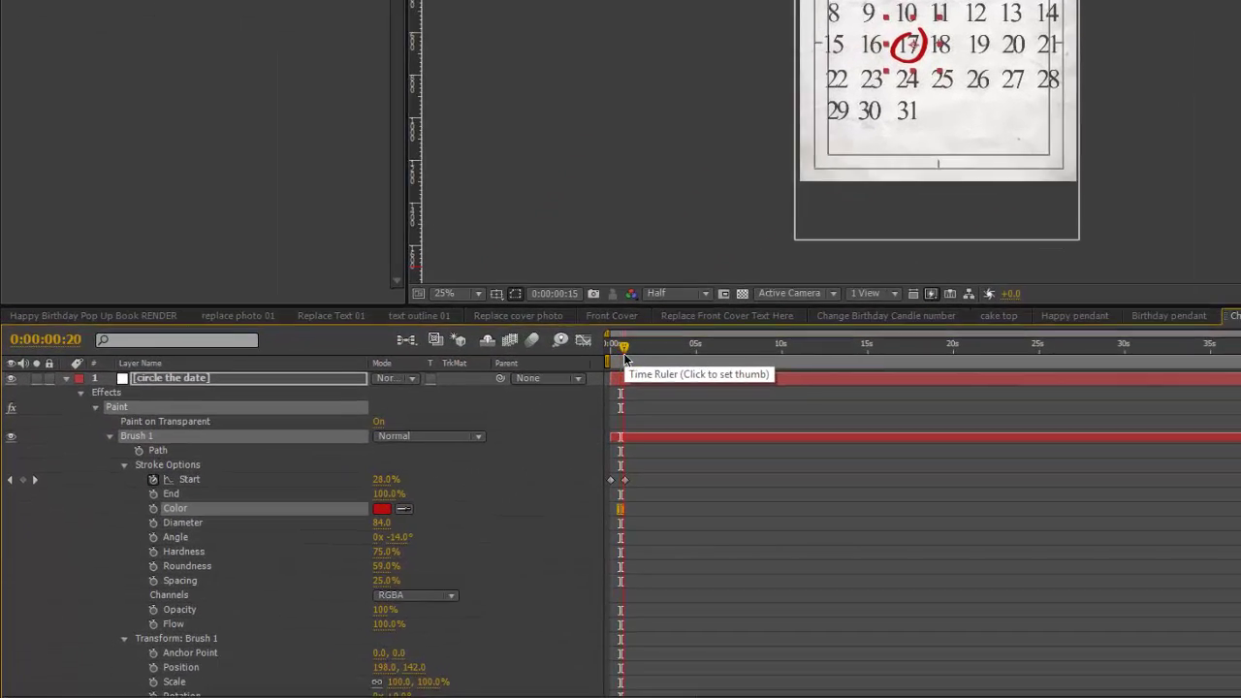
click(620, 361)
drag(703, 301, 765, 298)
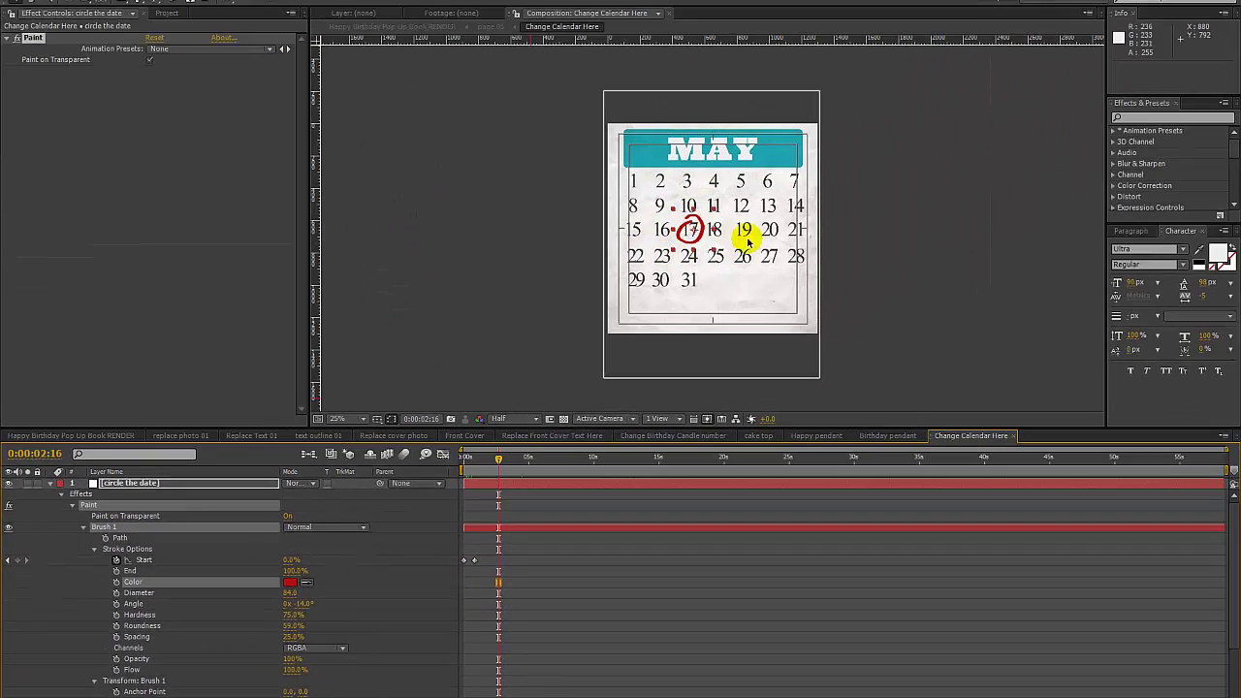
click(51, 487)
click(70, 436)
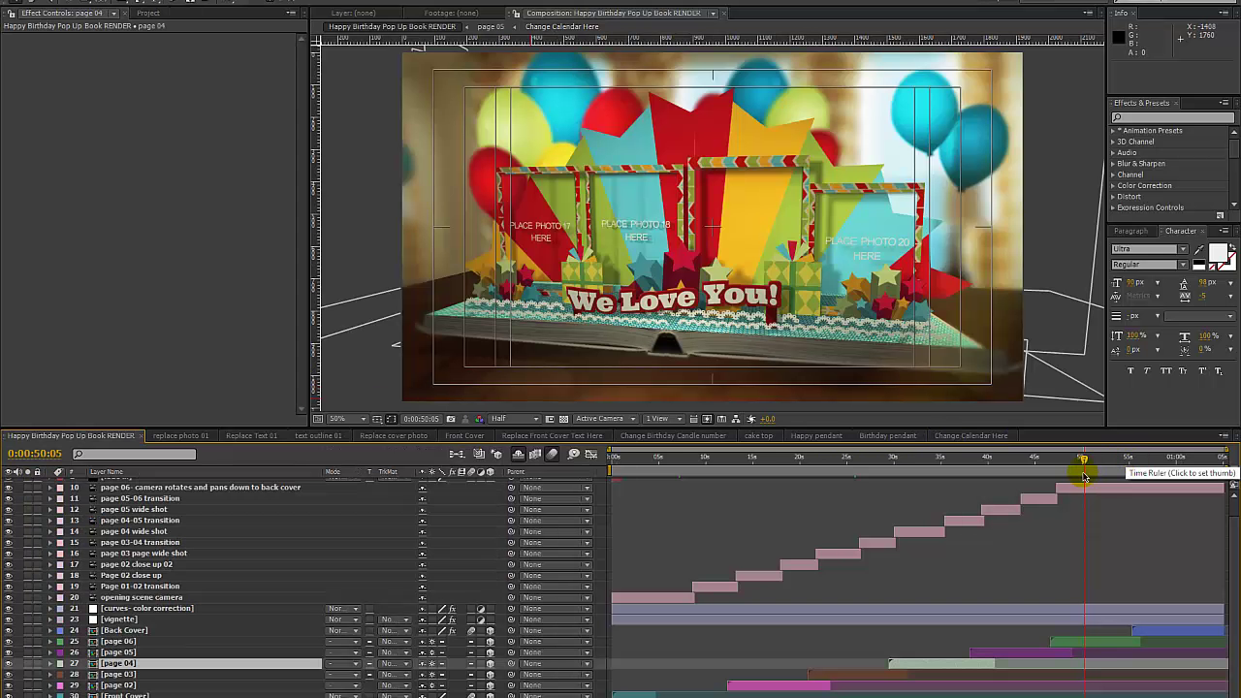
click(1155, 460)
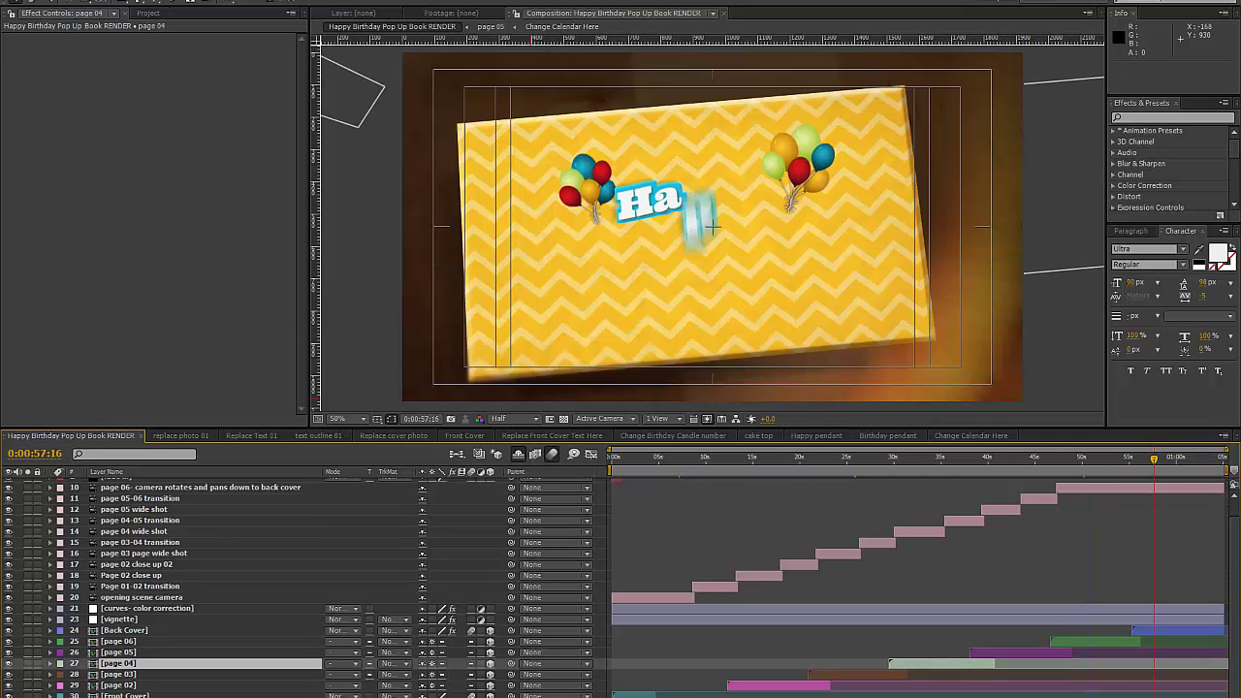
click(148, 14)
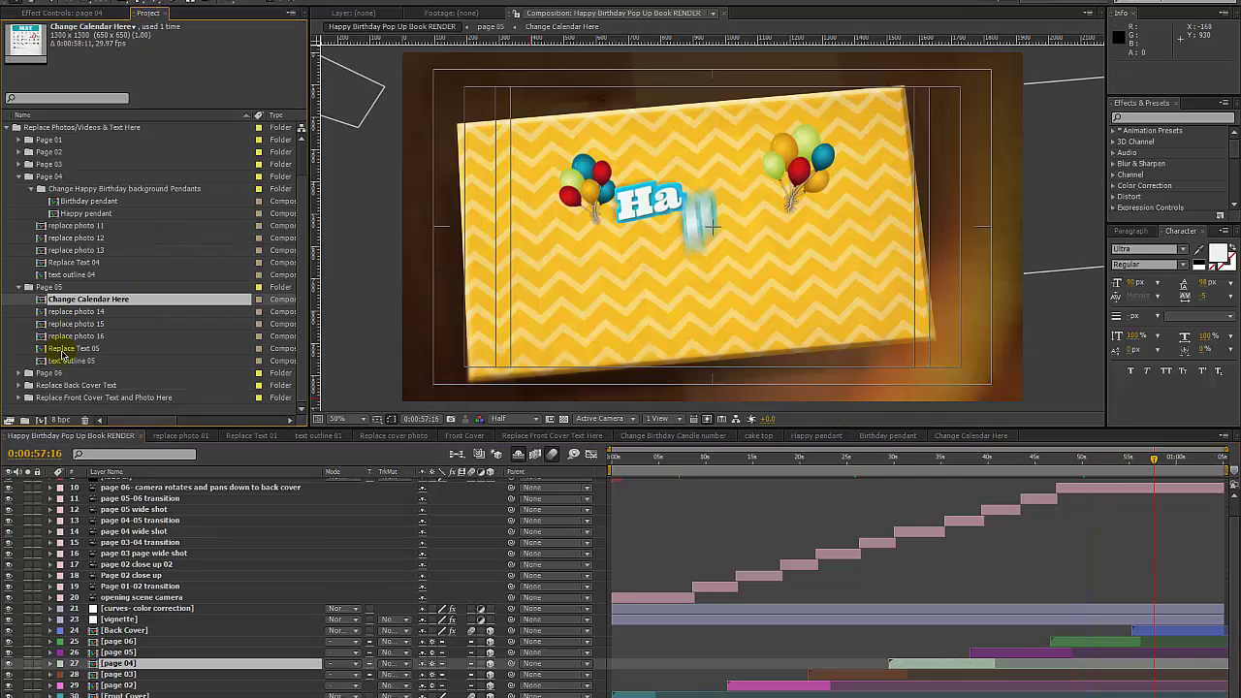
click(64, 386)
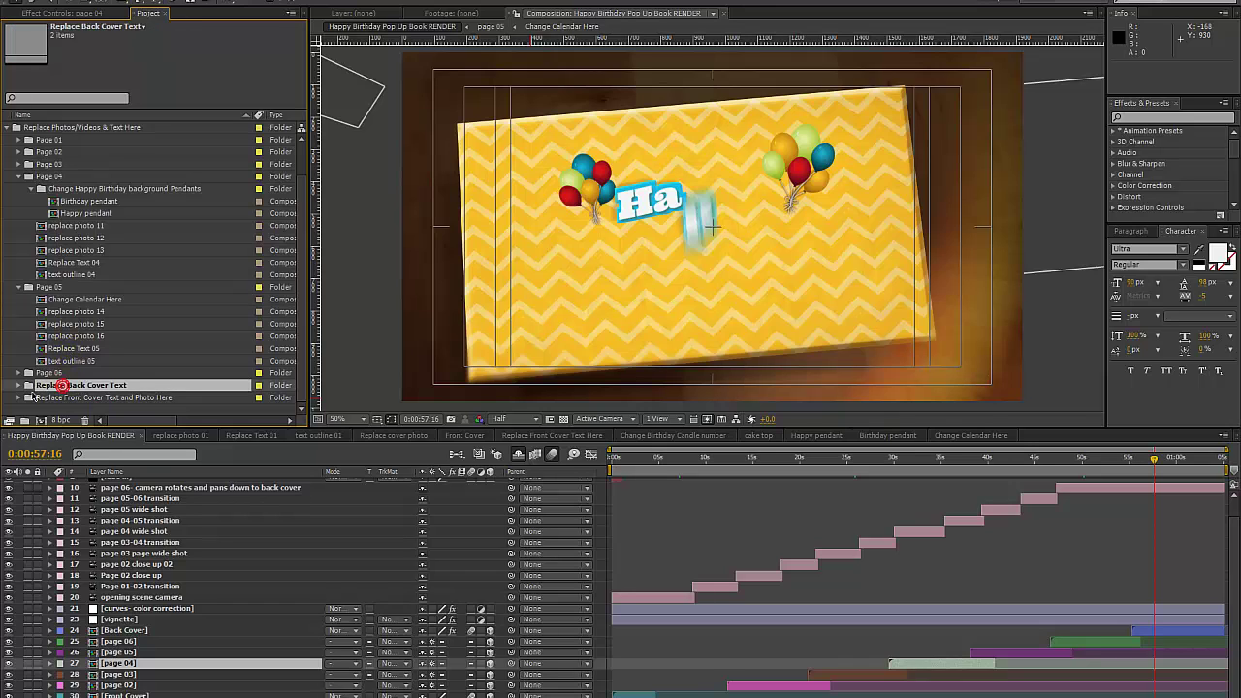
click(17, 390)
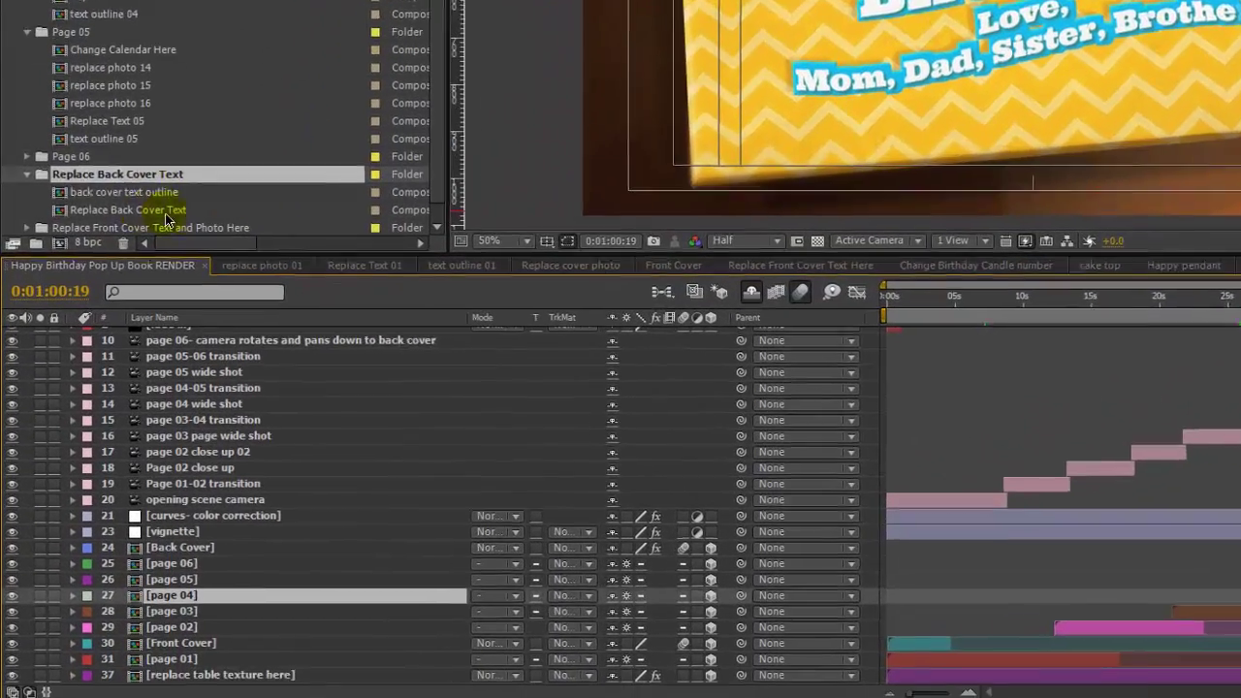
click(100, 399)
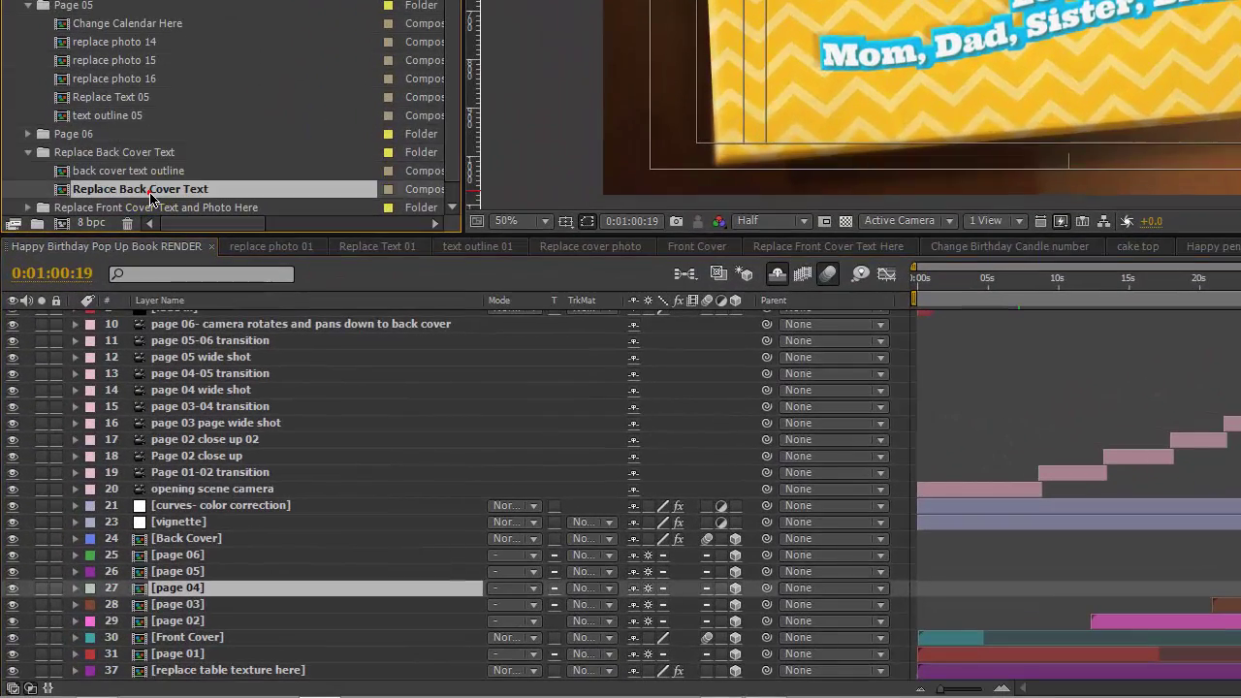
Check the fill colour of the Happy Birthday! and 'Love, Mom, Dad, Sister, Brother' text layers
double_click(151, 194)
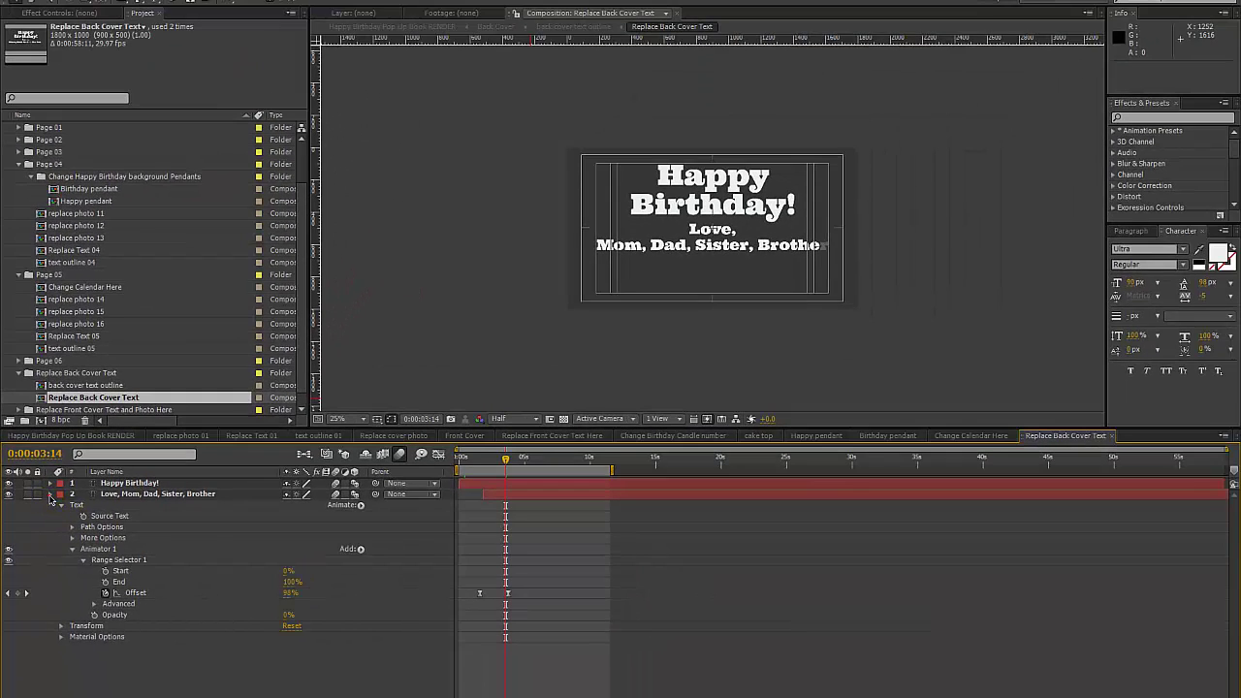
click(50, 495)
click(139, 495)
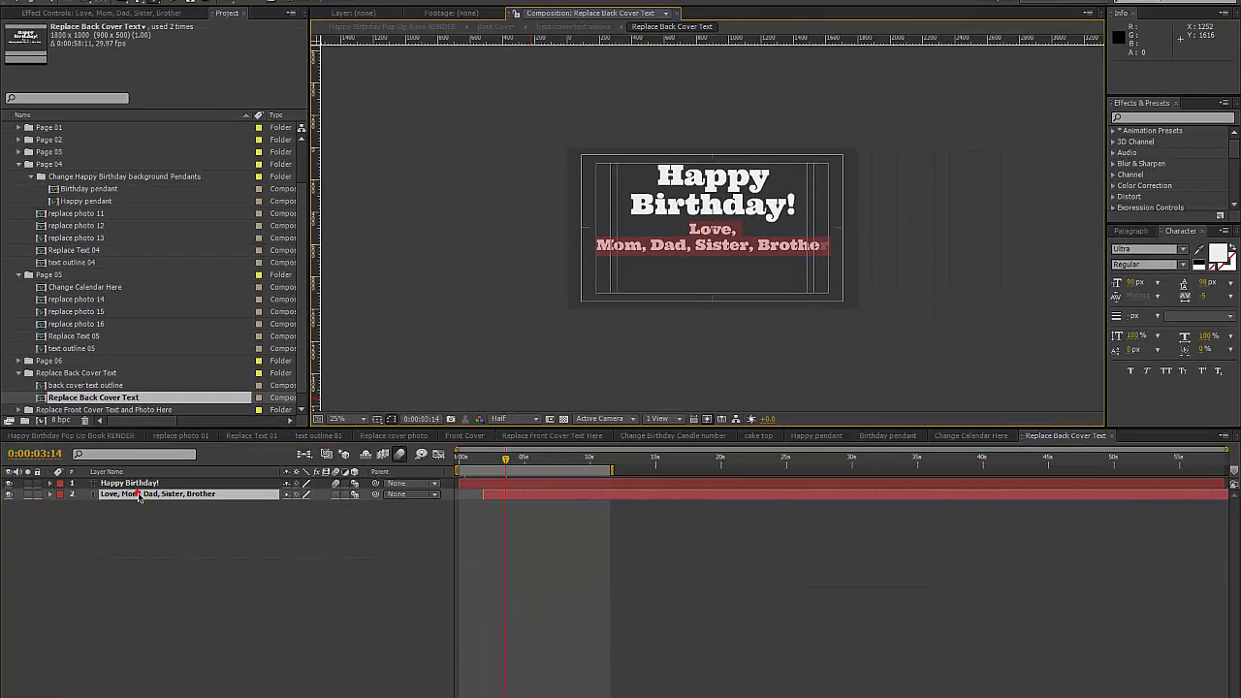
click(126, 483)
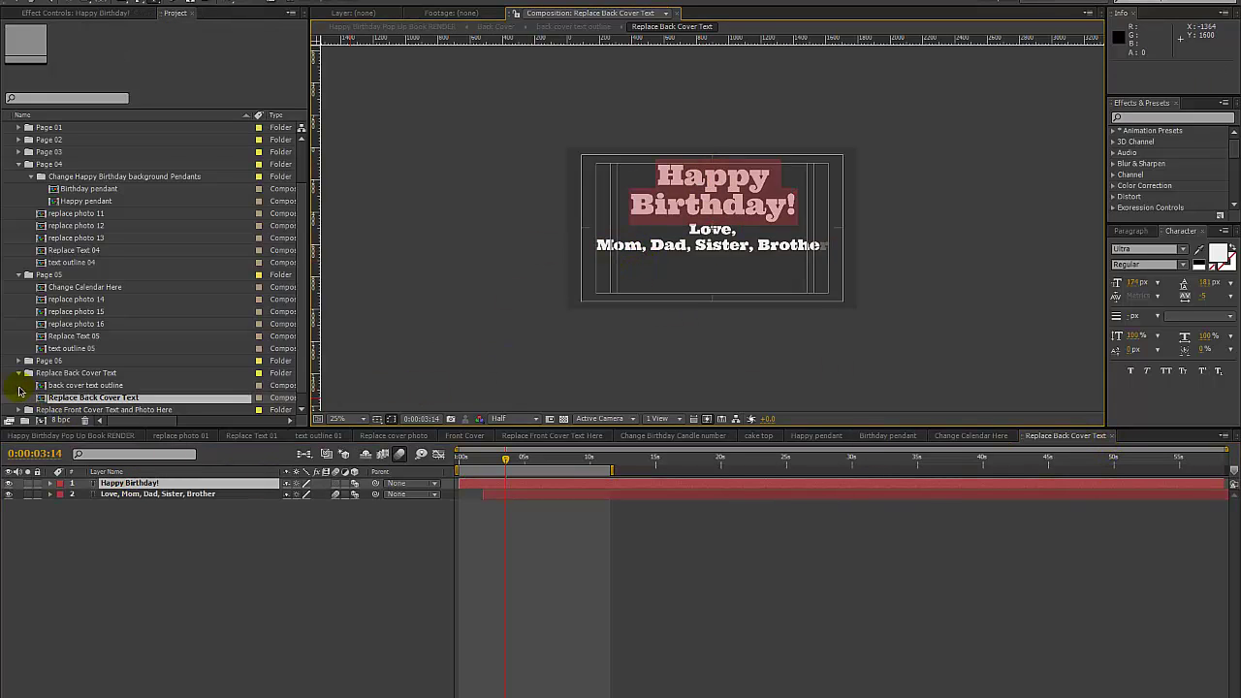
click(1182, 237)
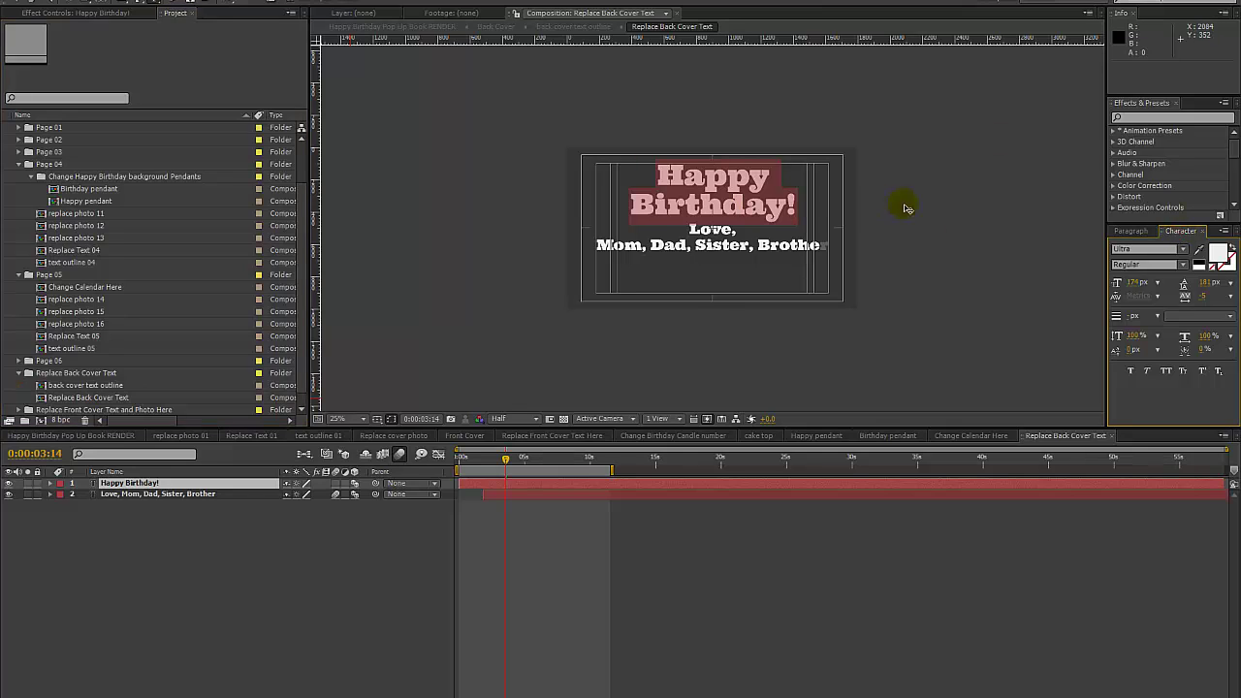
click(1216, 253)
click(86, 387)
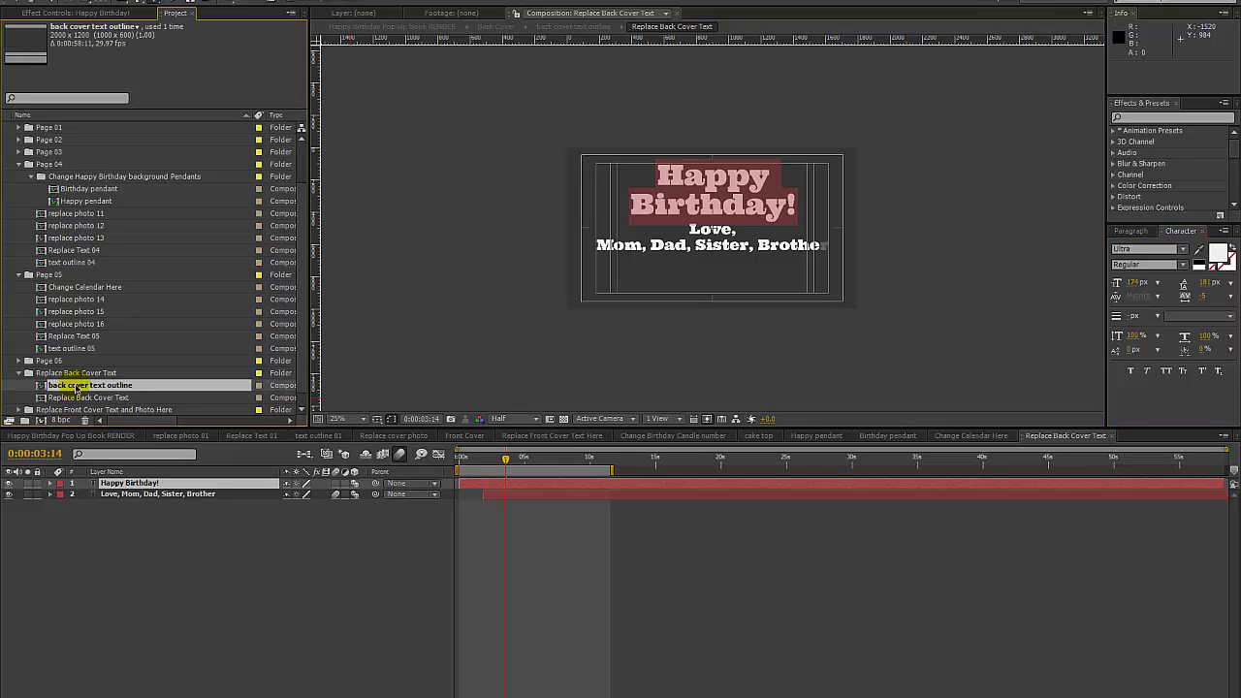
Inspect the Fill effect setting the outline colour on the Change Outline Color Here layer
double_click(76, 387)
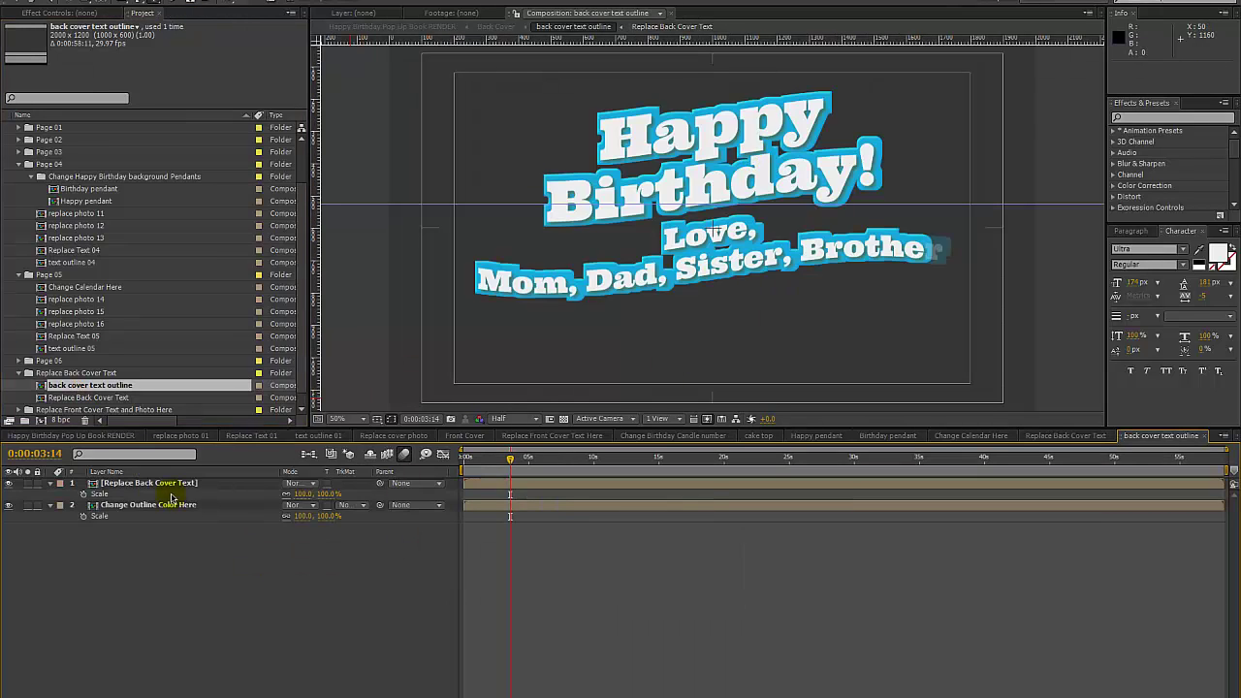
click(132, 486)
click(162, 506)
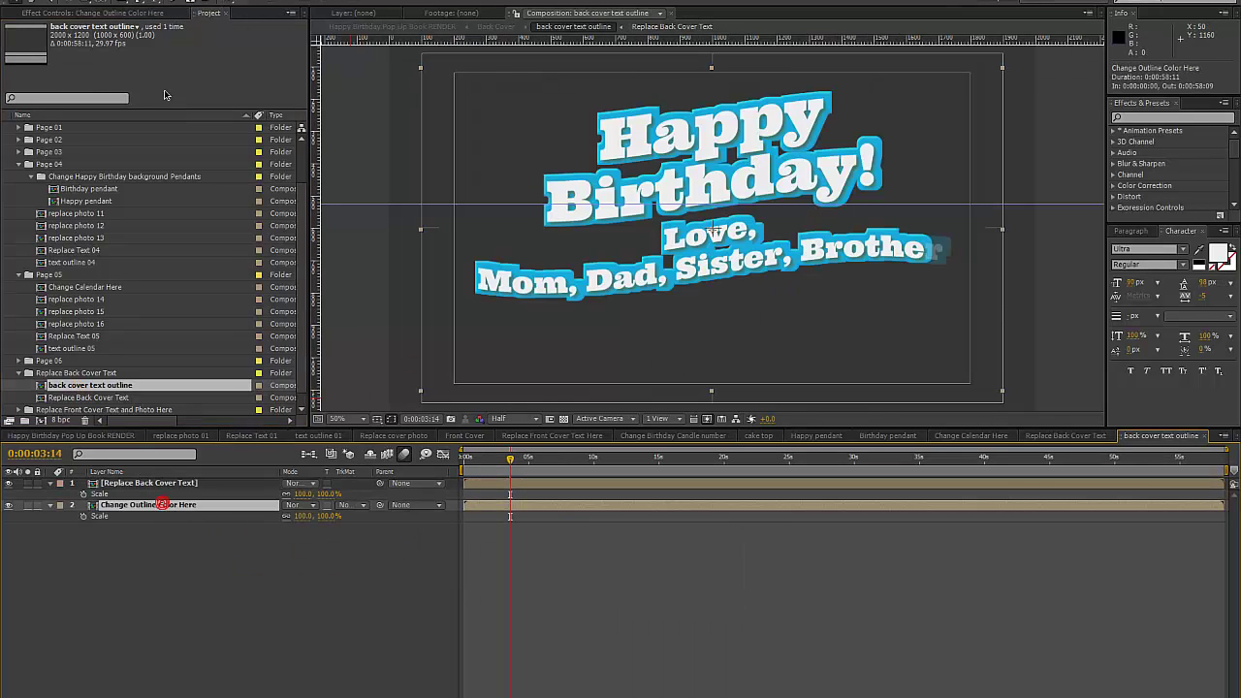
click(121, 18)
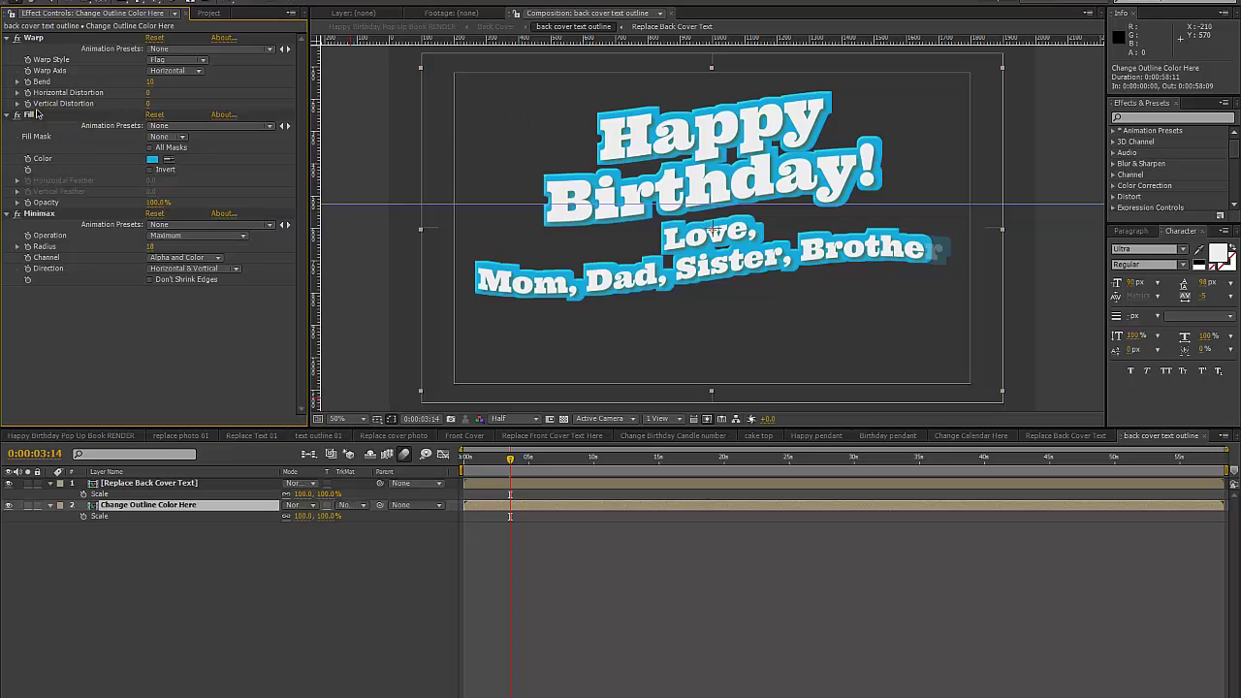
click(42, 115)
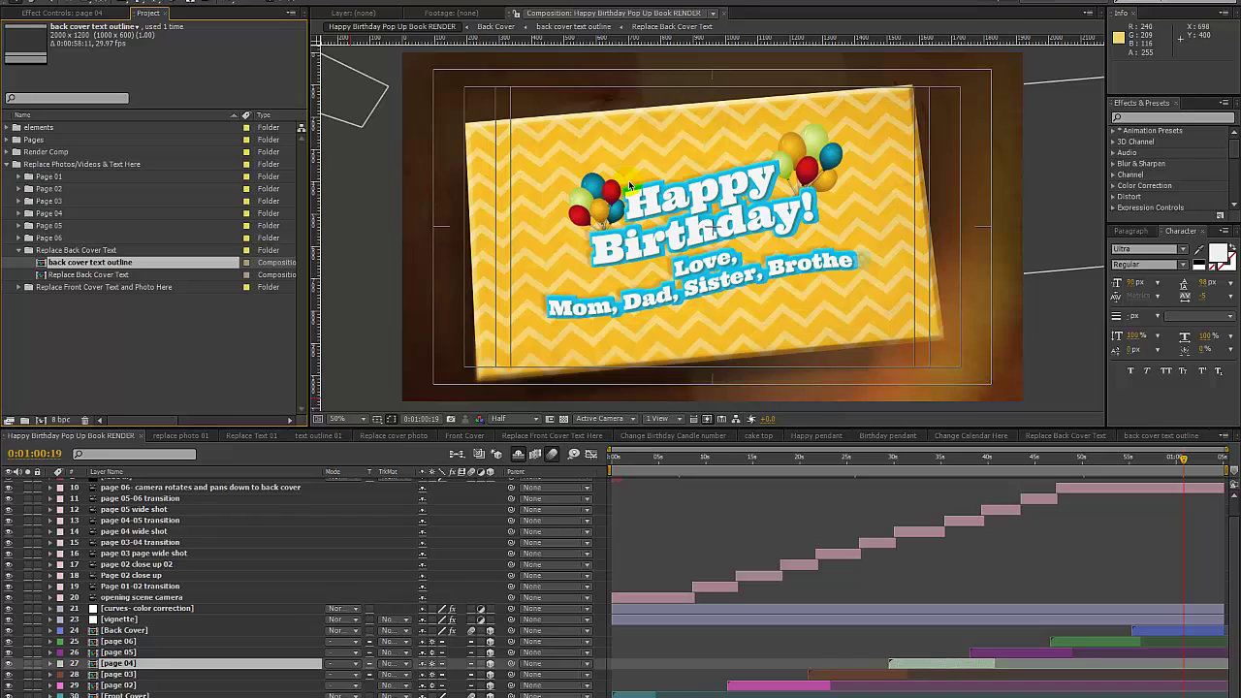
Open the Back Cover comp from the Pages folder and select the yellow chevron pattern layer
click(33, 141)
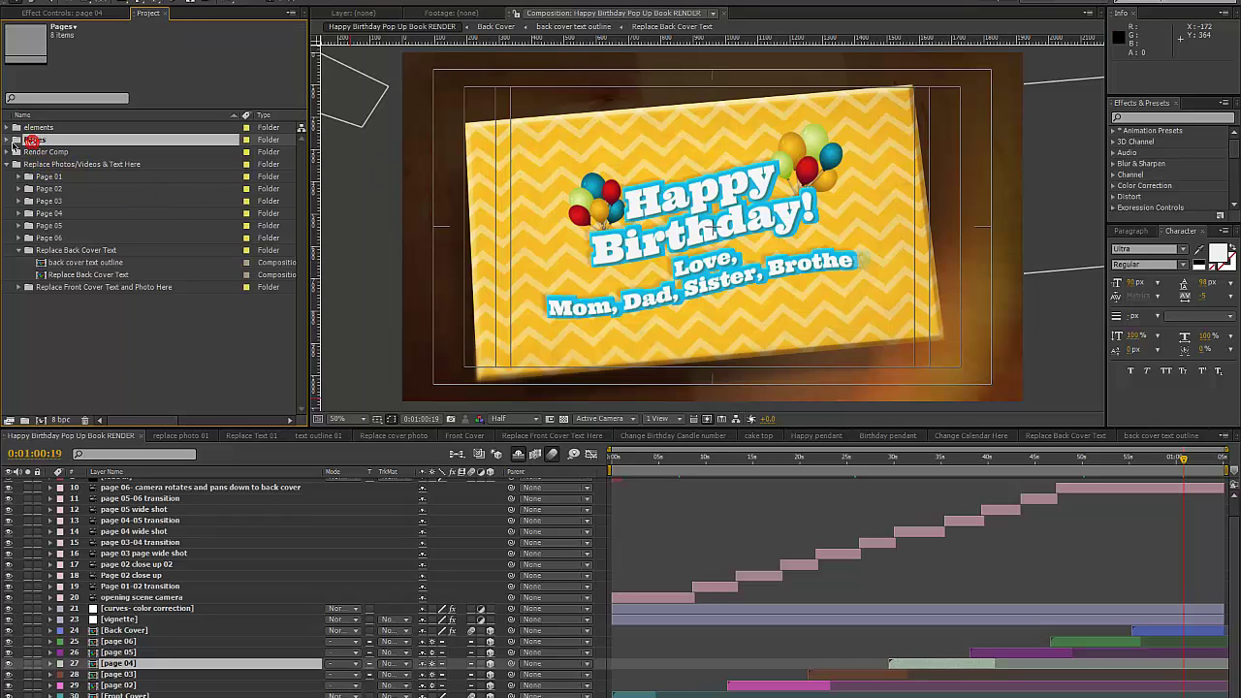
click(6, 141)
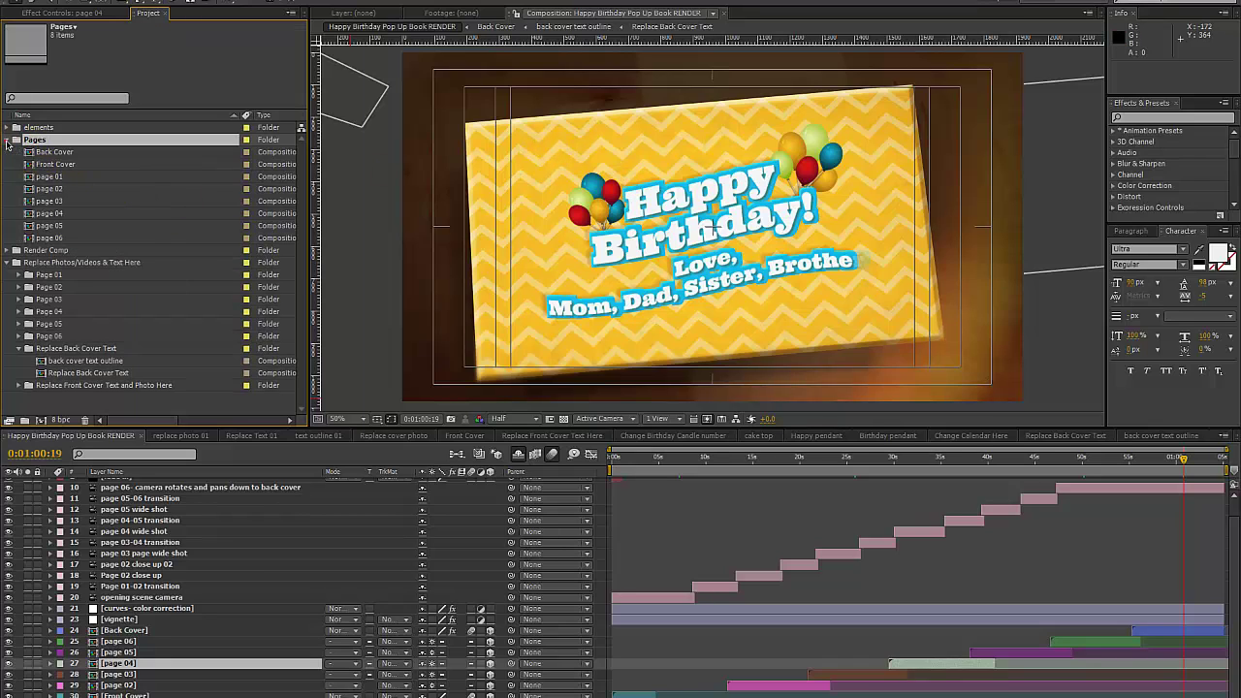
double_click(56, 153)
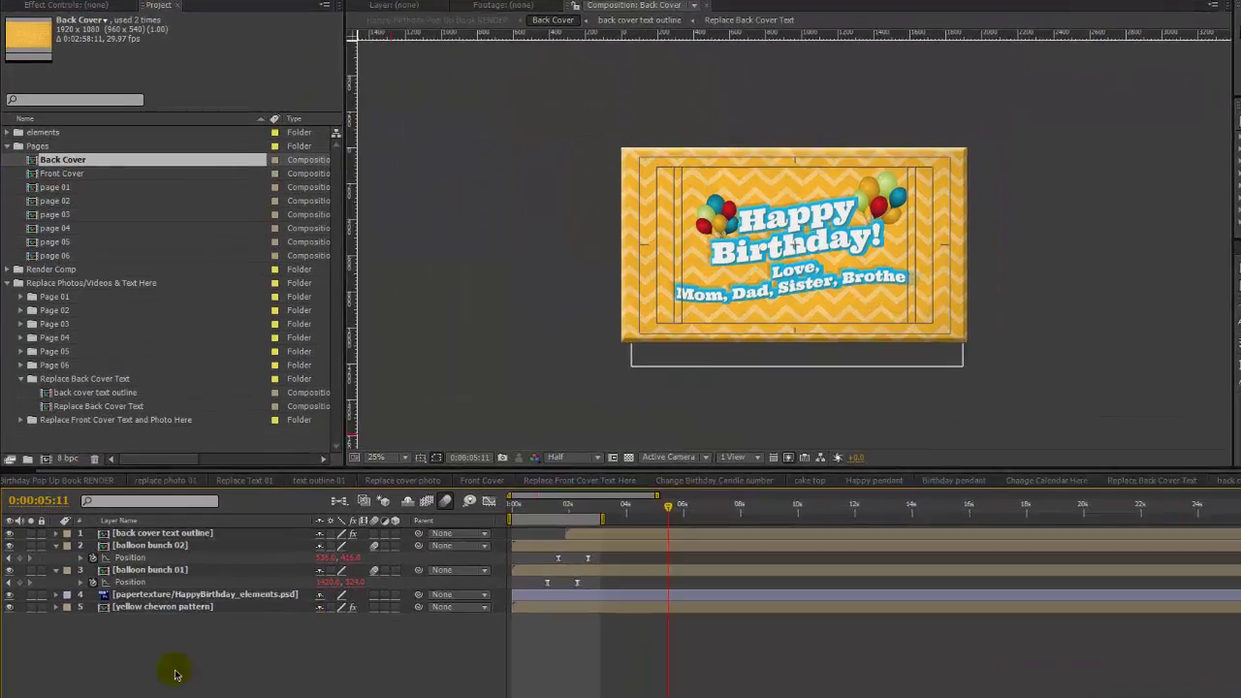
click(147, 555)
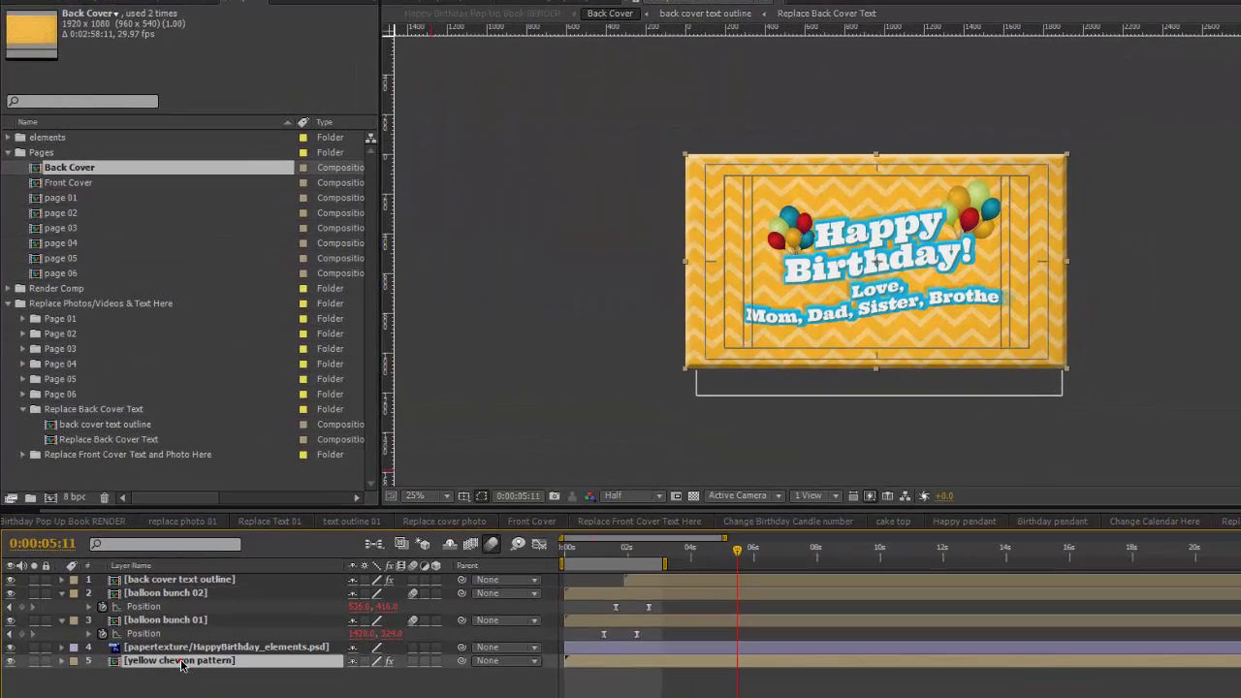
click(174, 661)
double_click(202, 662)
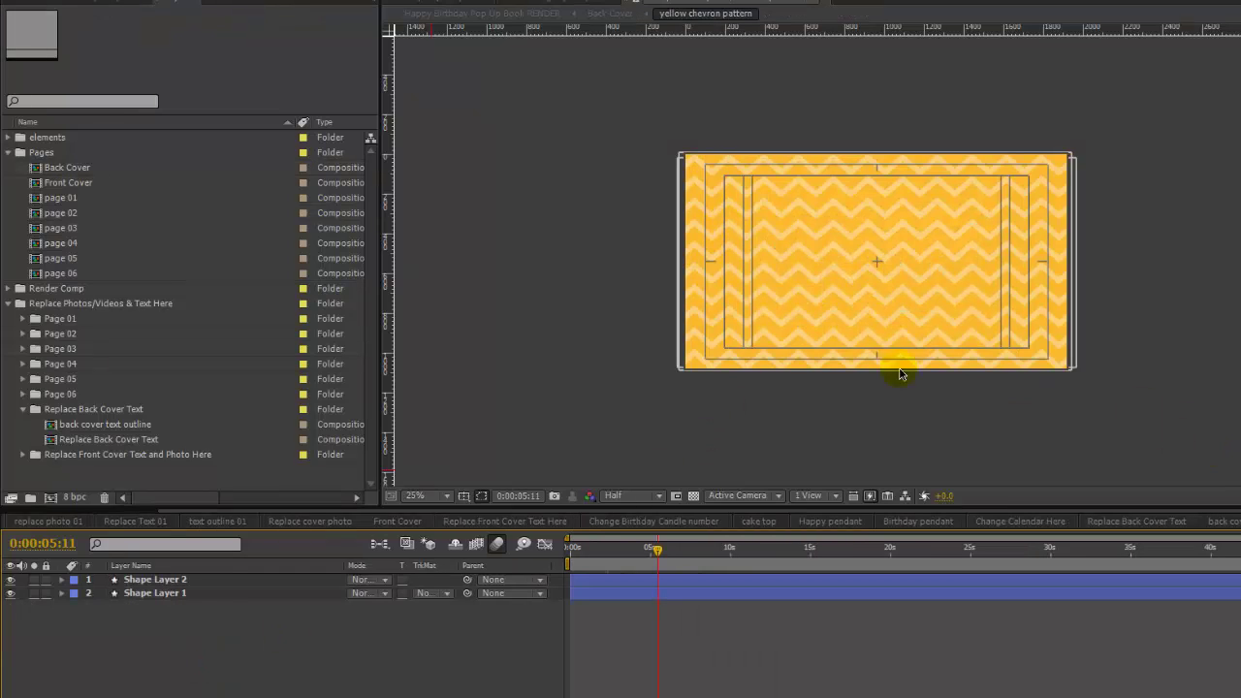
click(129, 595)
click(127, 593)
click(182, 582)
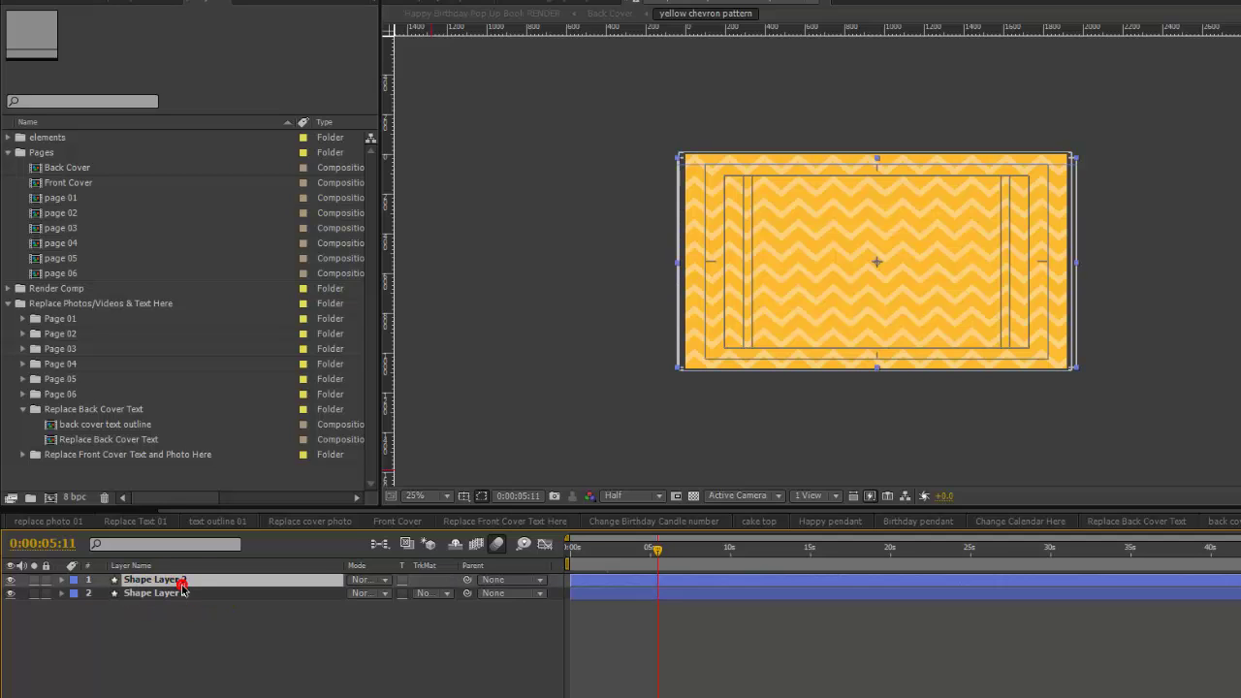
click(172, 592)
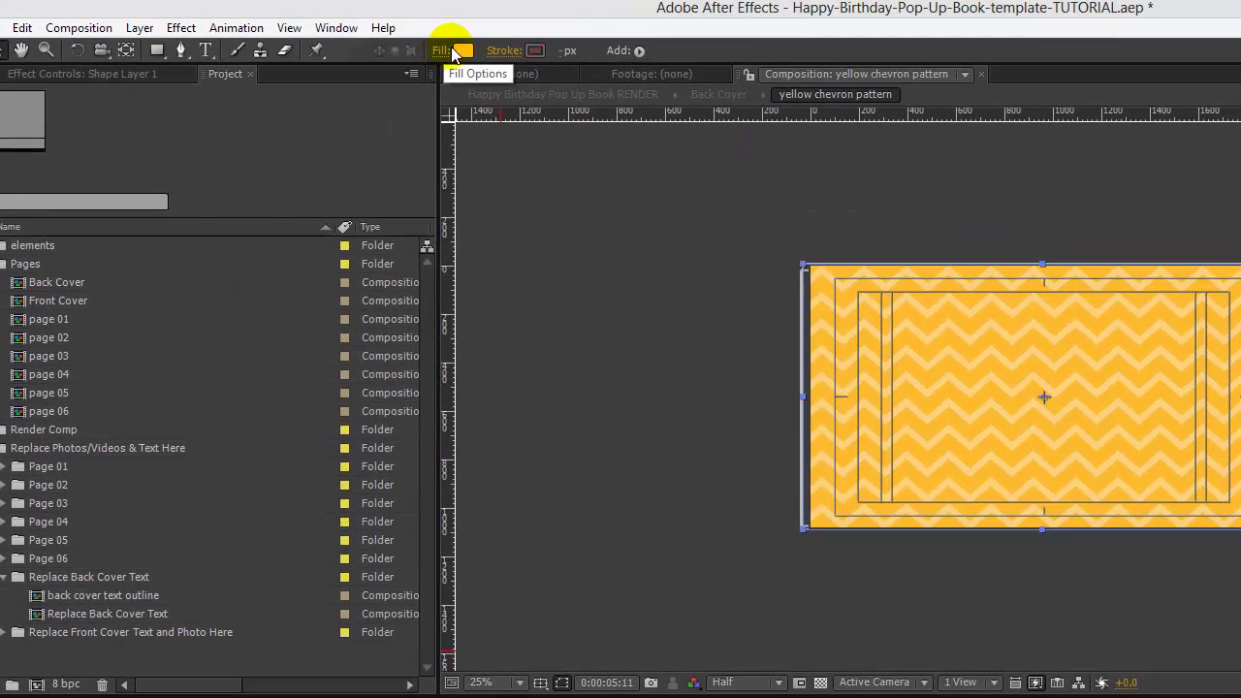
click(466, 50)
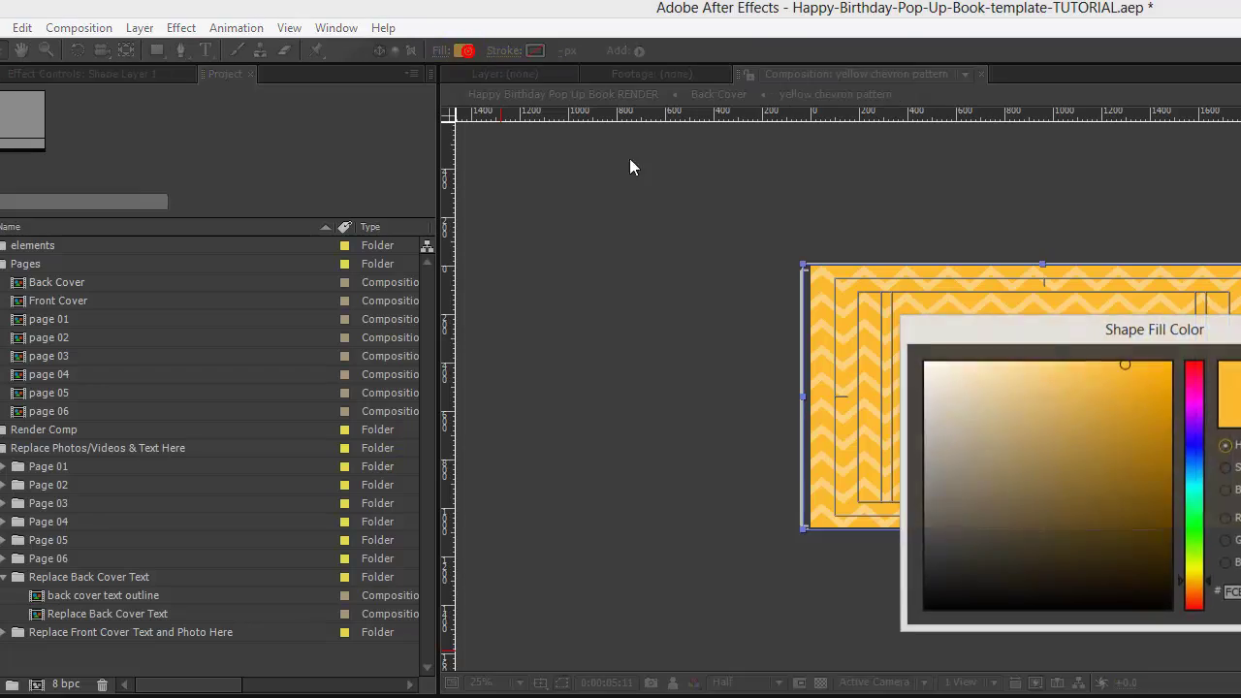
click(1061, 456)
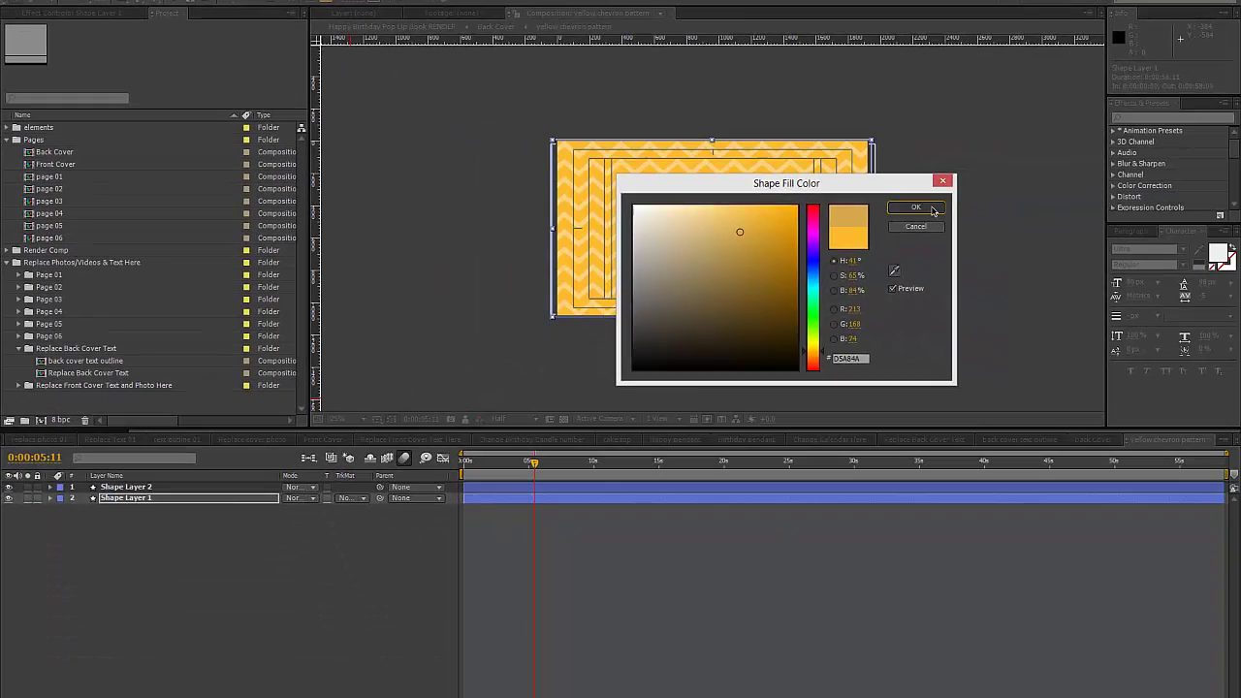
click(922, 206)
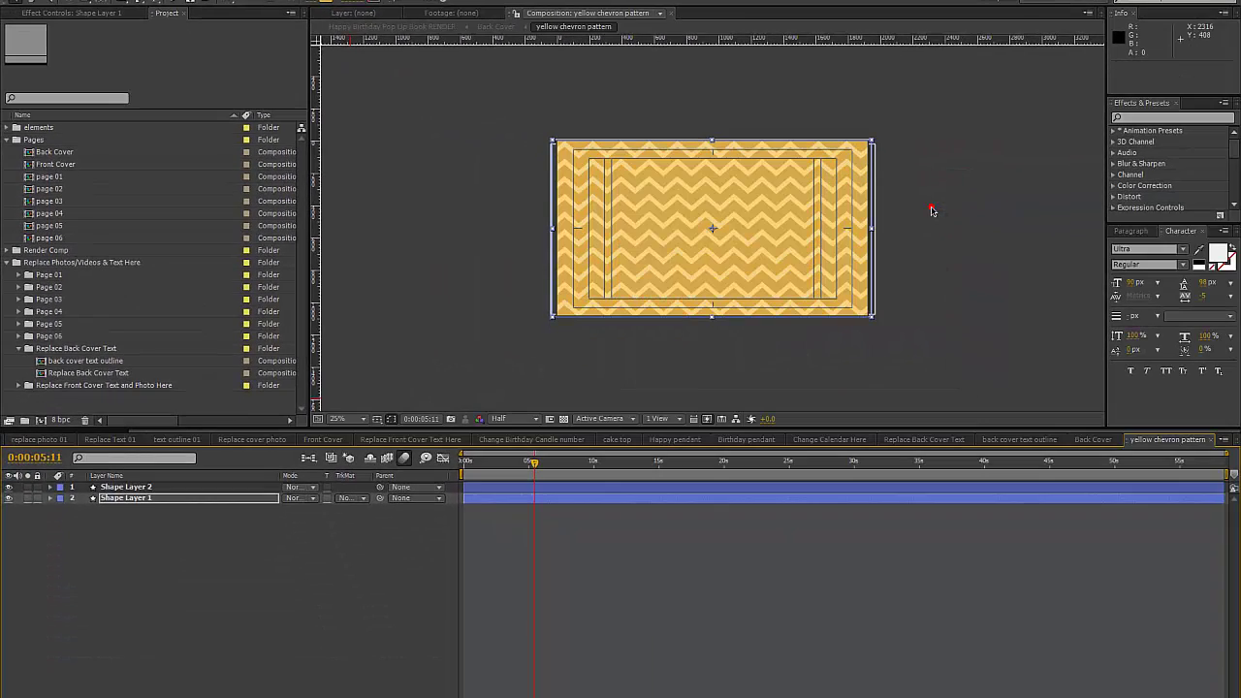
key(ctrl+z)
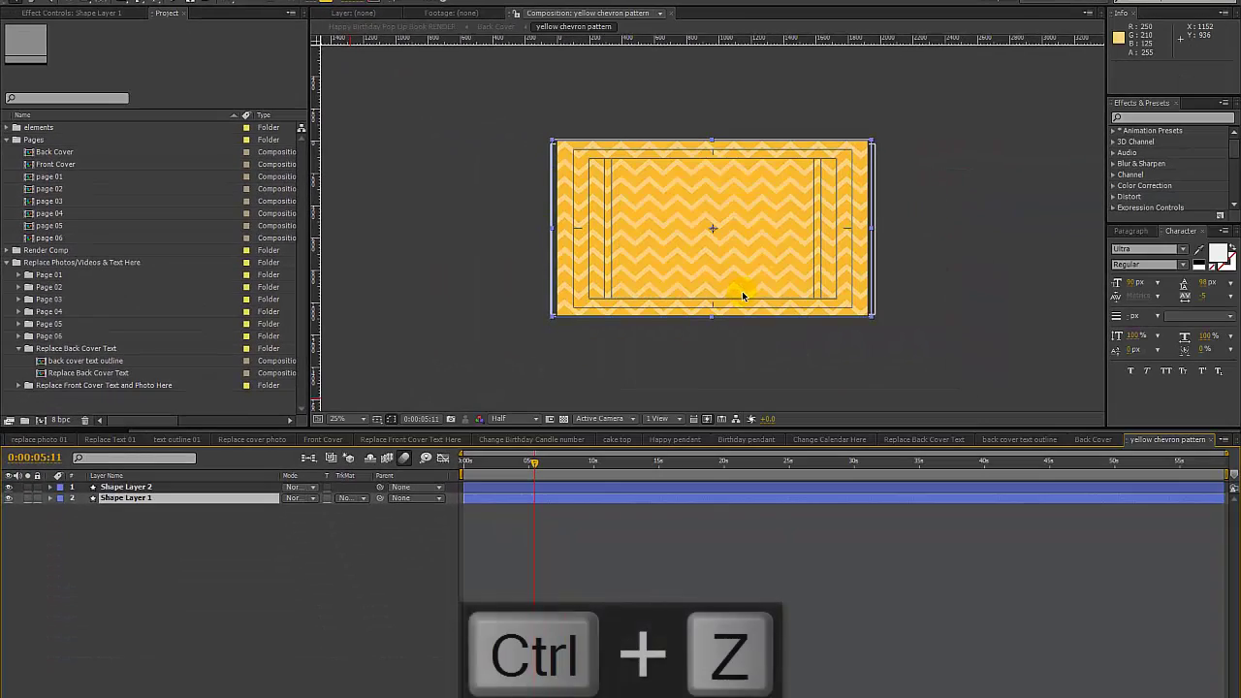
click(111, 543)
click(1089, 443)
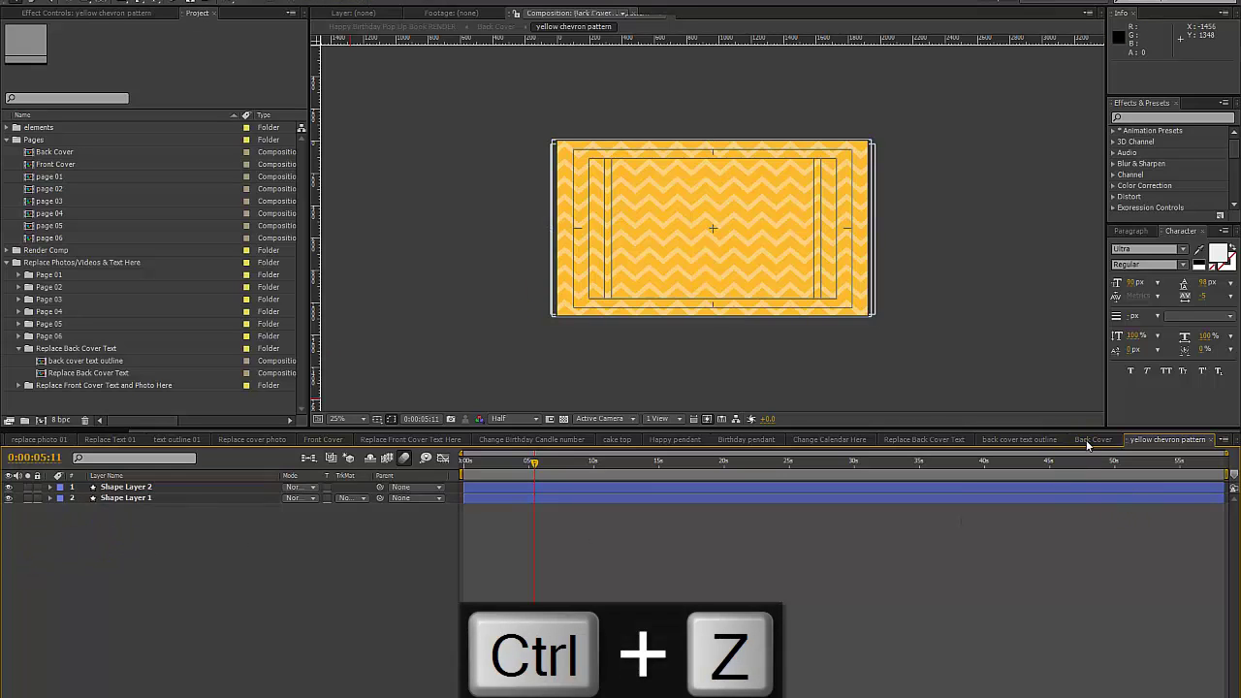
click(155, 572)
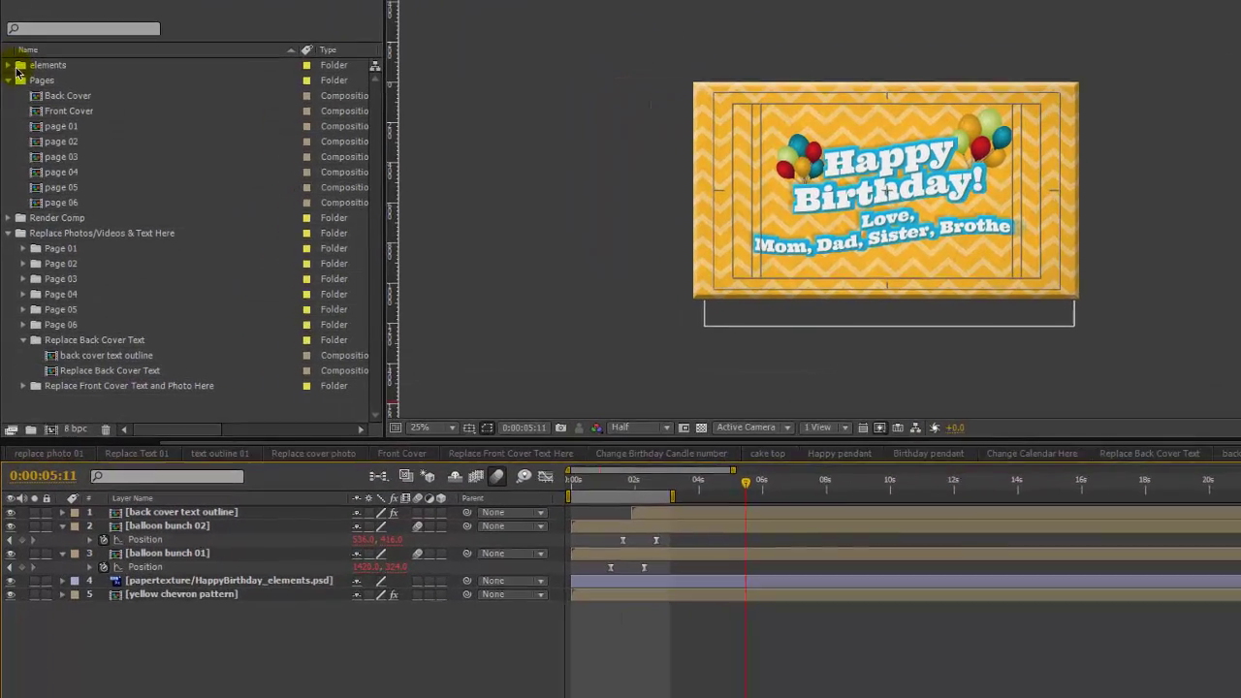
Reveal the blue chevron pattern comp inside the elements > patterns folders and select it
click(12, 128)
click(12, 57)
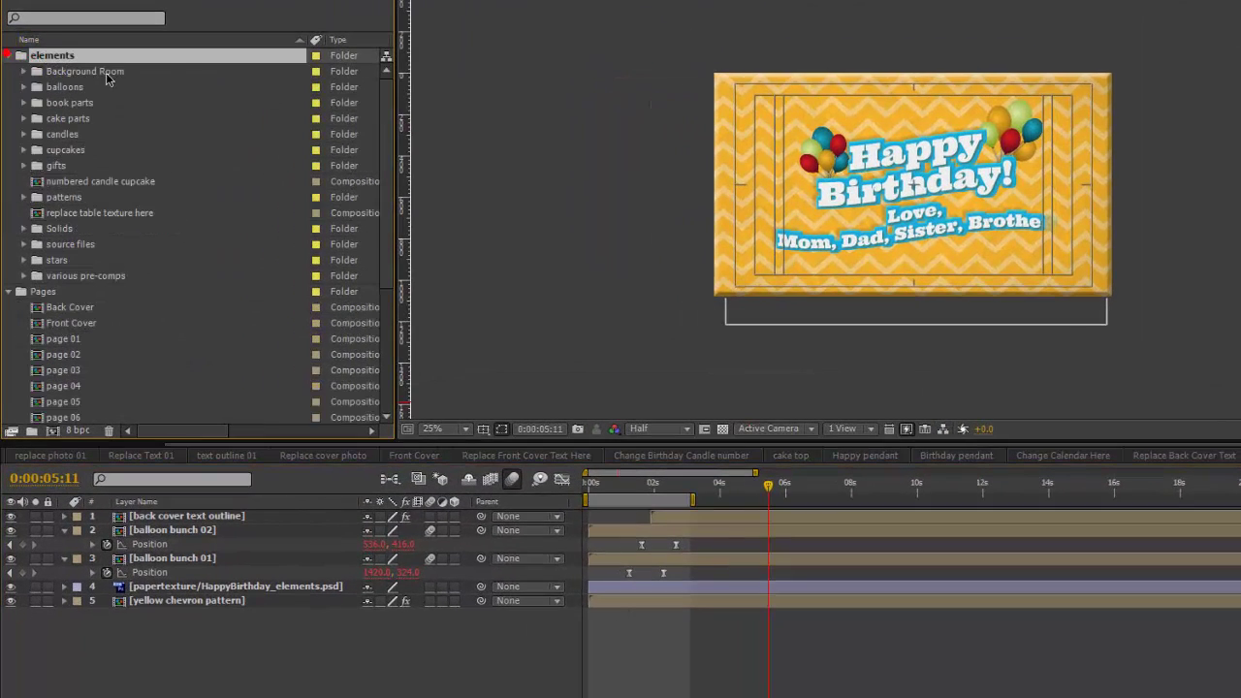
click(64, 200)
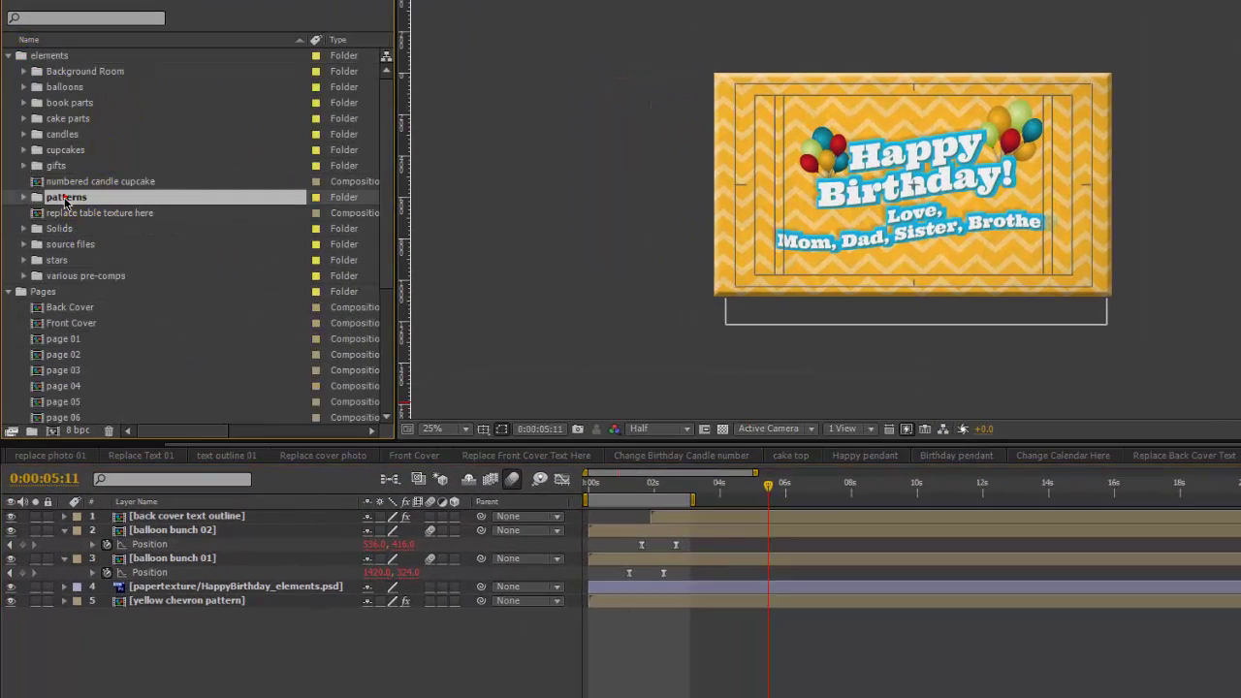
click(24, 199)
click(76, 215)
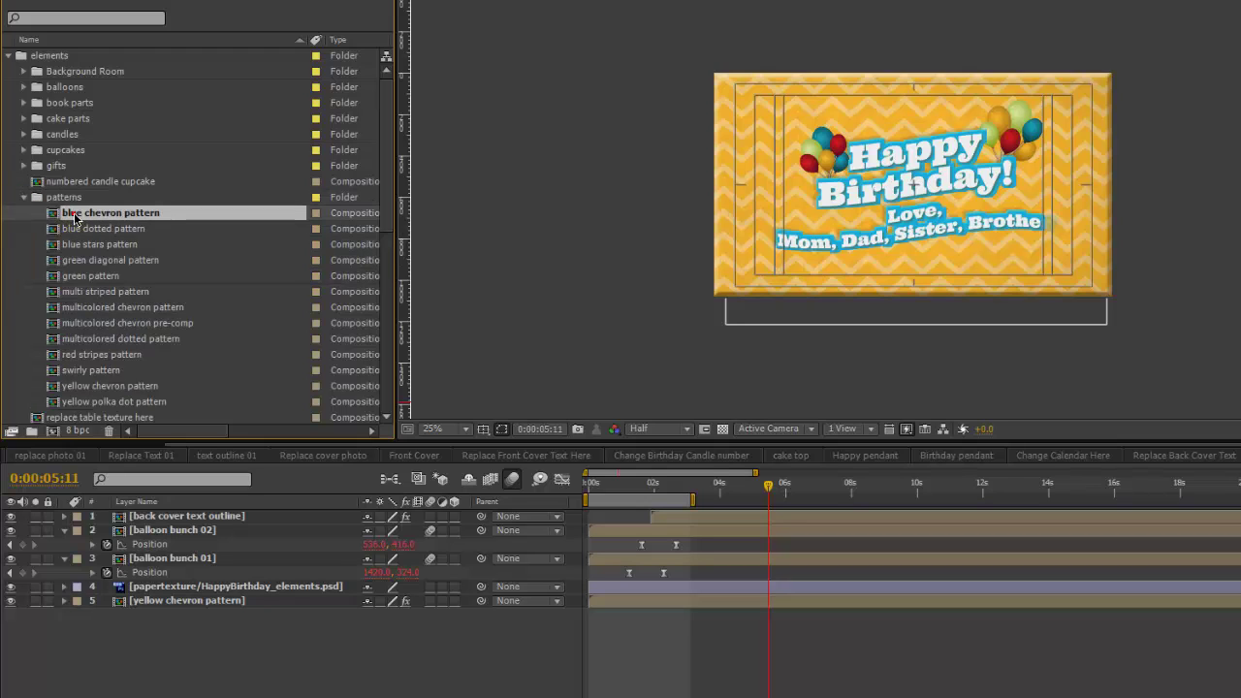
drag(76, 216, 172, 603)
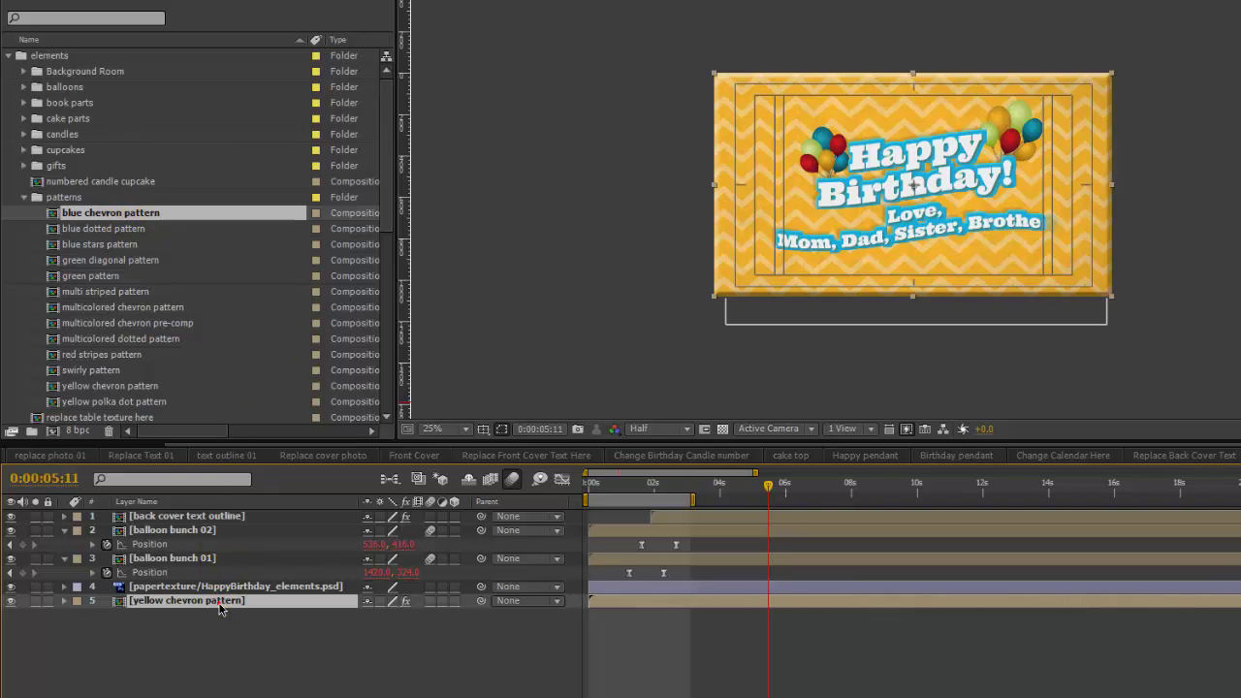
Alt-drag blue chevron pattern onto the yellow chevron layer to swap the back cover background
key(alt)
drag(155, 217, 211, 605)
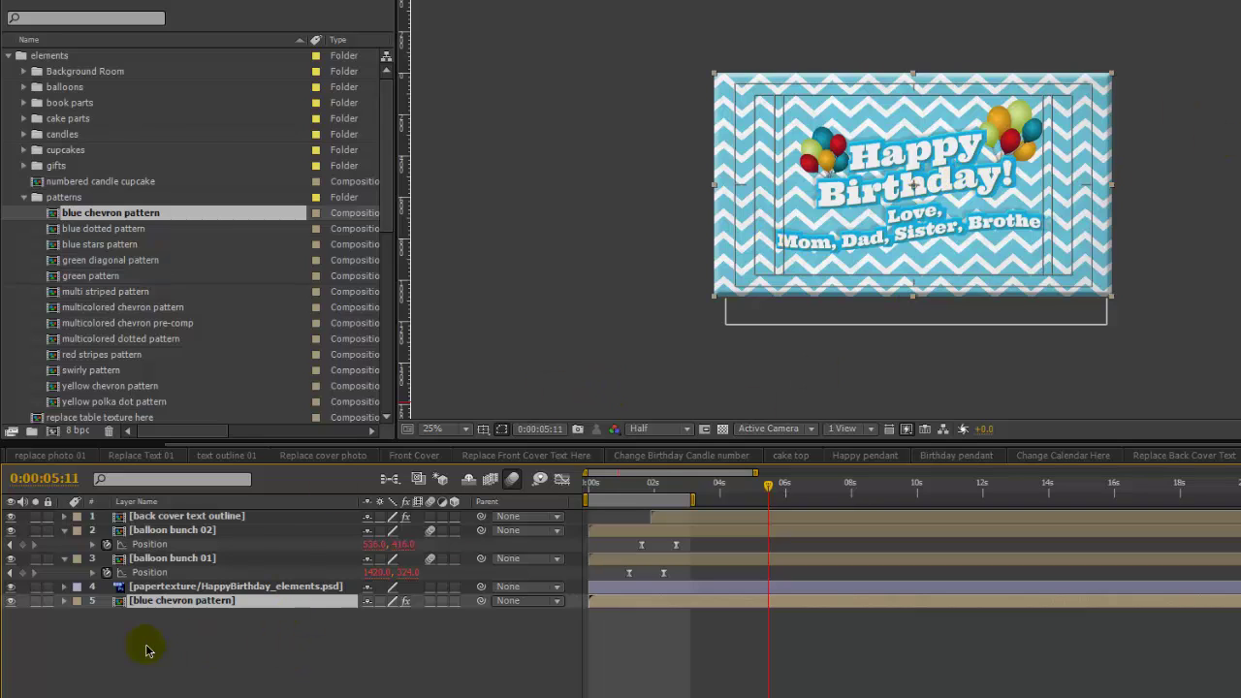
click(64, 602)
click(117, 644)
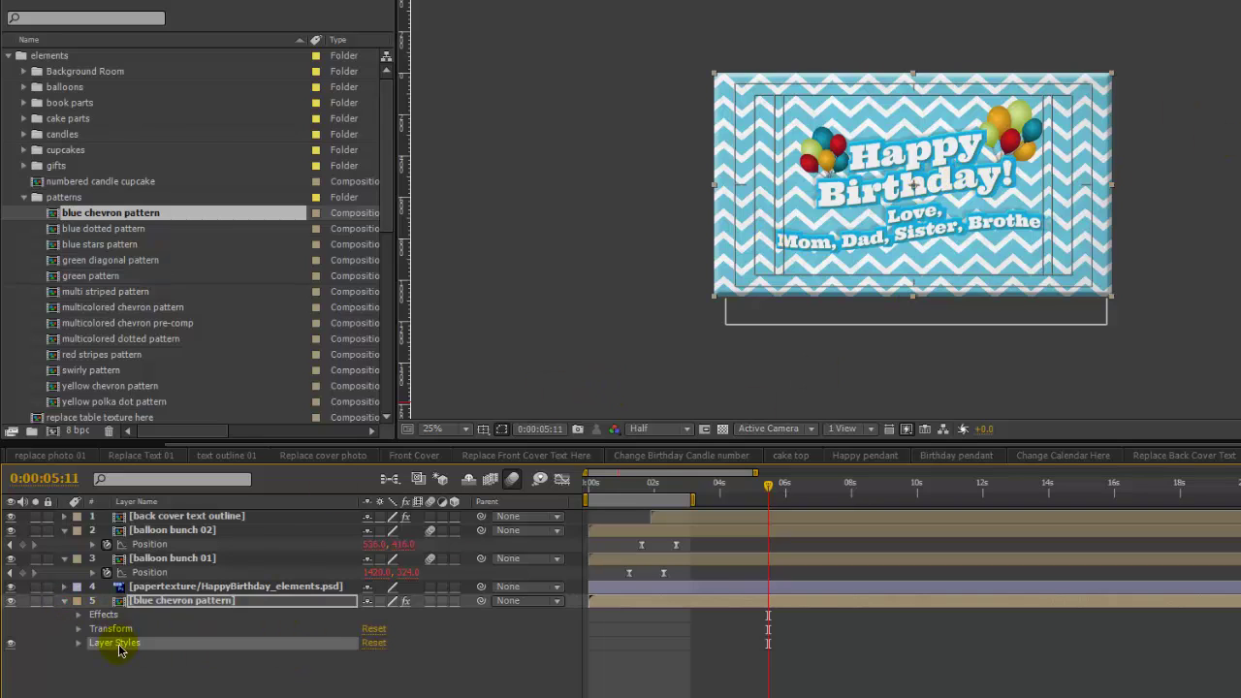